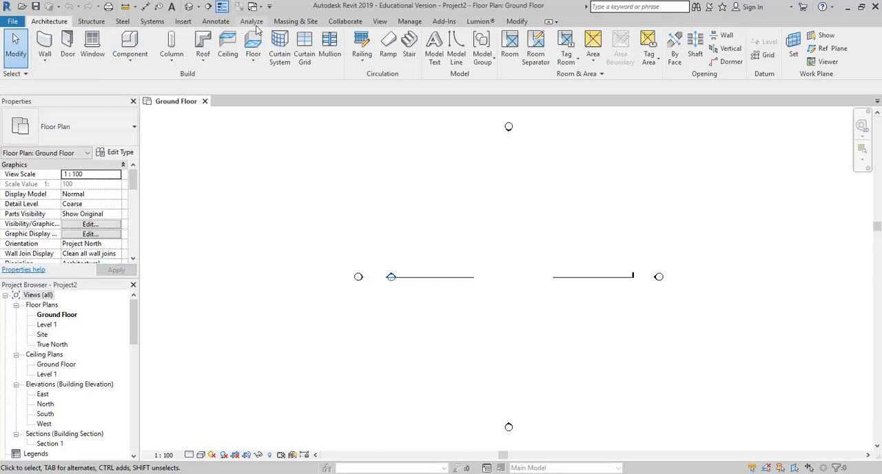
# - Start a new in-place mass and accept its proposed name
pyautogui.click(287, 22)
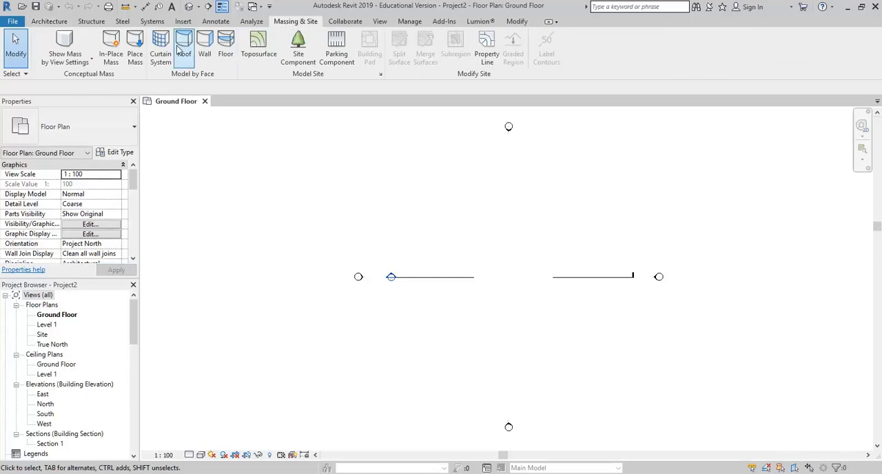
pyautogui.click(111, 49)
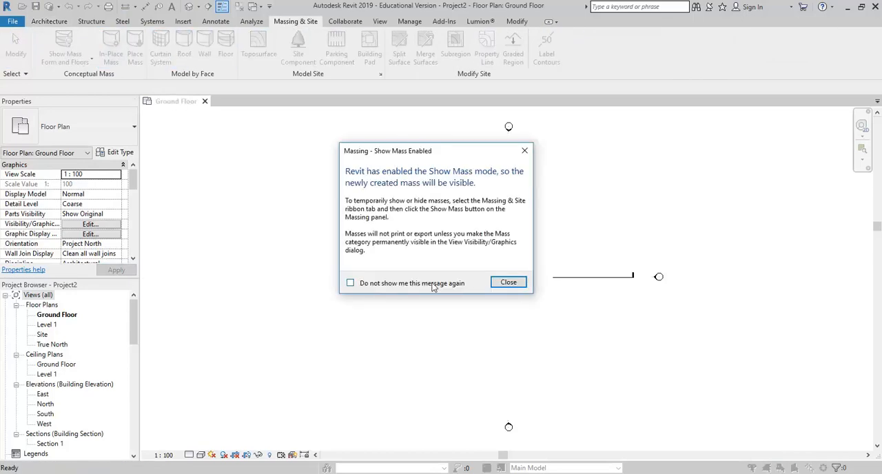
pyautogui.click(508, 282)
pyautogui.click(402, 233)
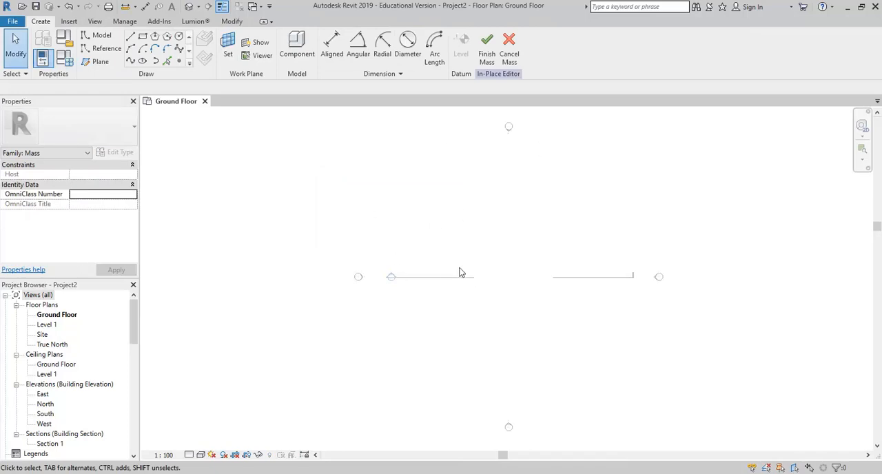
# - Set up straight model lines for drawing on the work plane at Level : Ground Floor
pyautogui.click(133, 39)
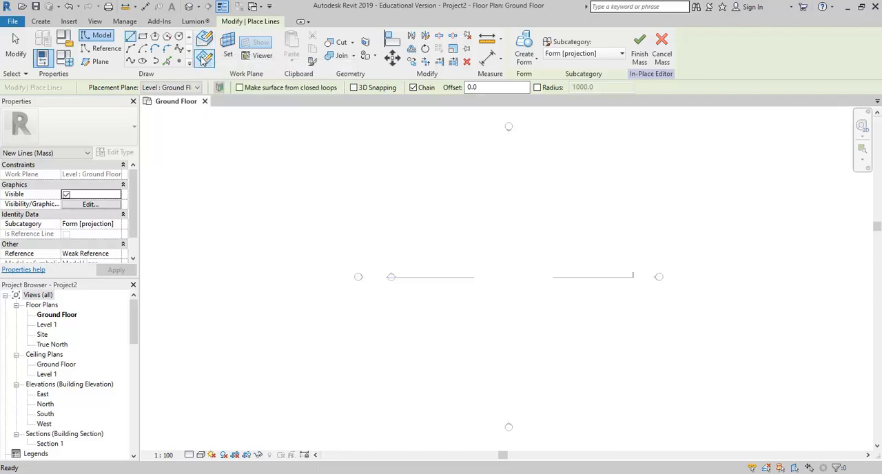
pyautogui.click(172, 87)
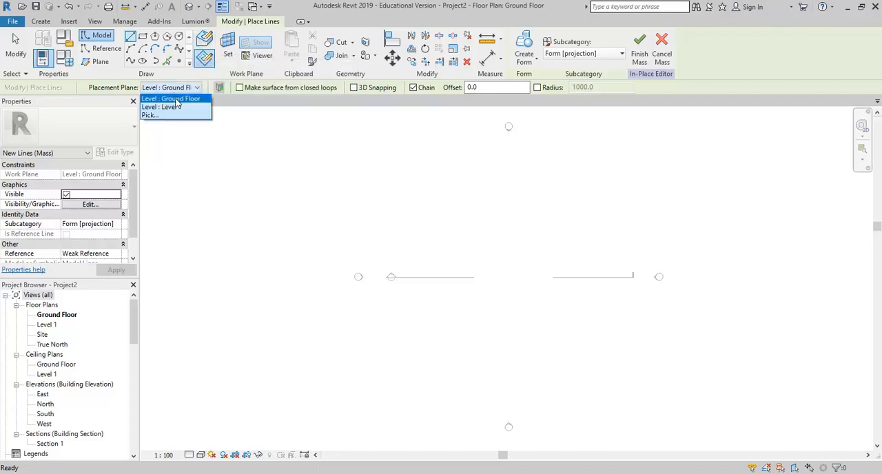
pyautogui.click(175, 99)
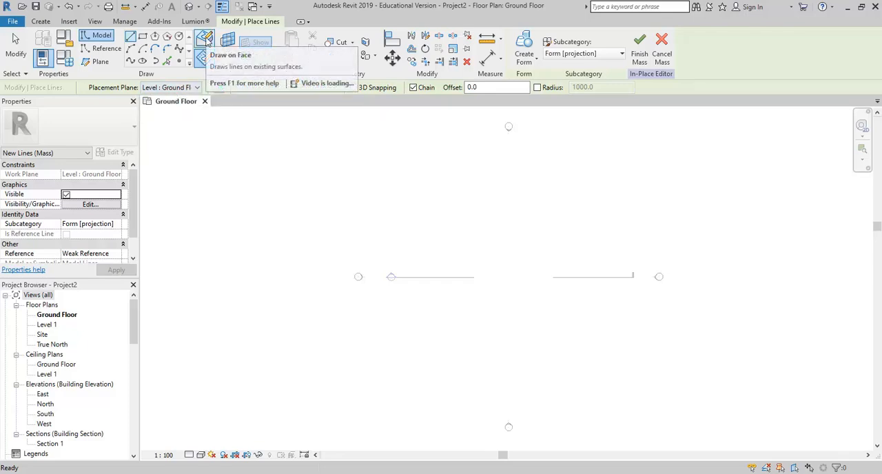
pyautogui.click(205, 59)
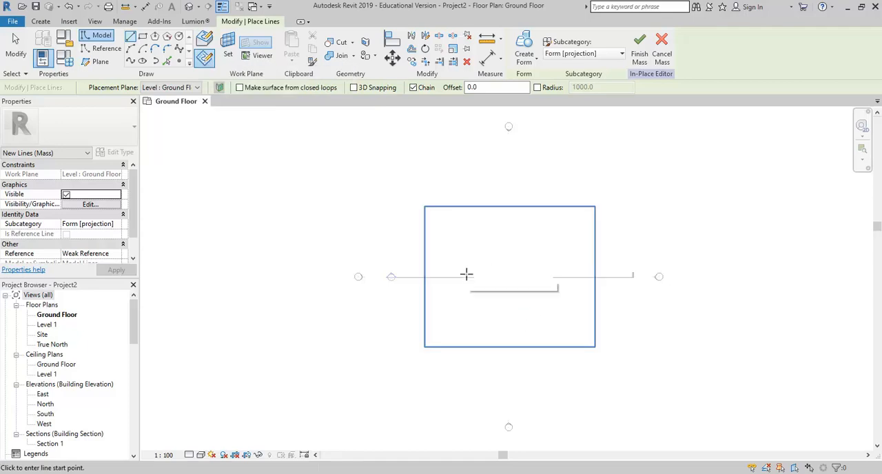
# - Draw a closed, irregular ten-sided zigzag outline of chained straight lines across the middle of the plan, then end the Line command
pyautogui.scroll(4, 469, 286)
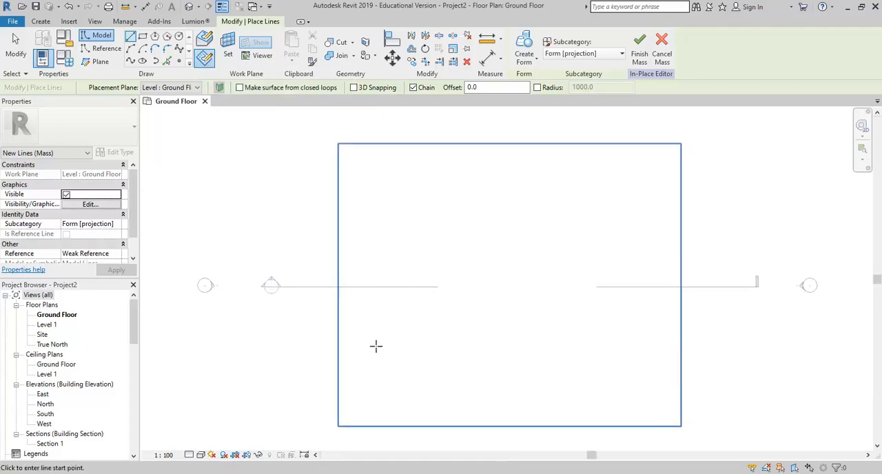
pyautogui.click(313, 329)
pyautogui.click(358, 227)
pyautogui.click(435, 267)
pyautogui.click(554, 143)
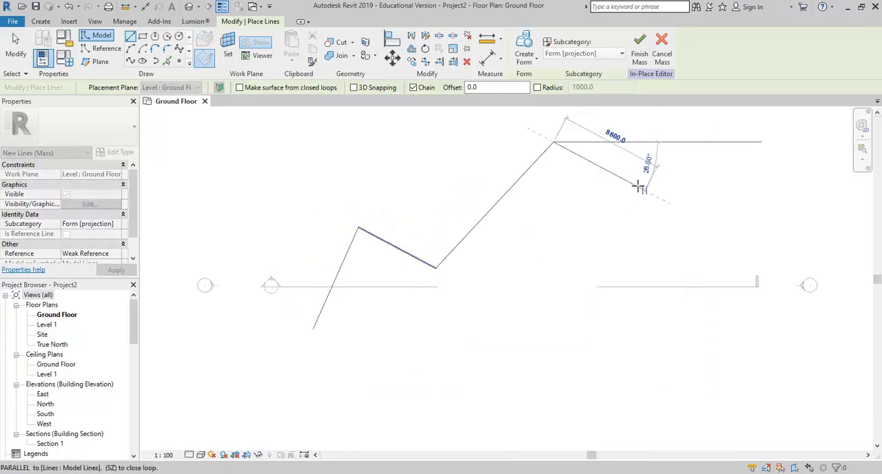
pyautogui.click(598, 221)
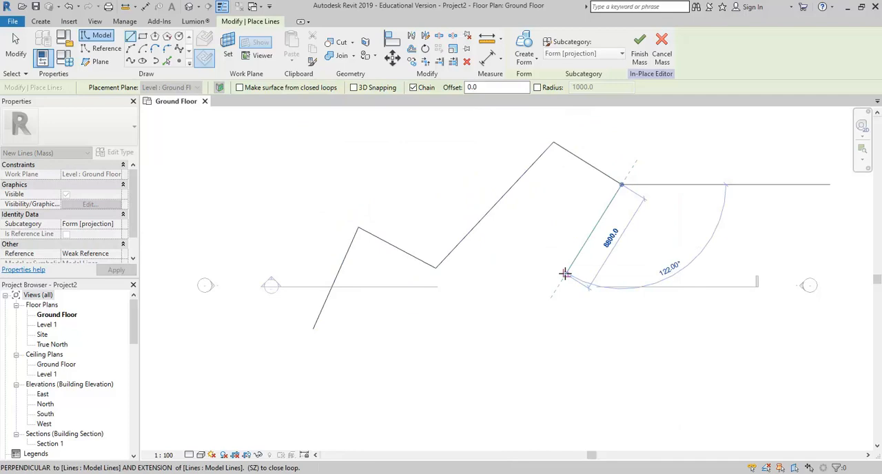
pyautogui.click(502, 356)
pyautogui.click(421, 339)
pyautogui.moveTo(380, 379); pyautogui.dragTo(426, 353, button='middle')
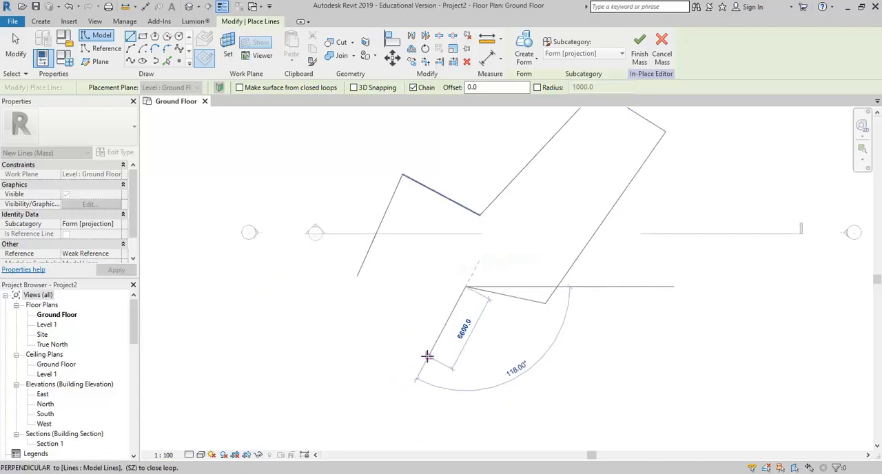
pyautogui.click(394, 364)
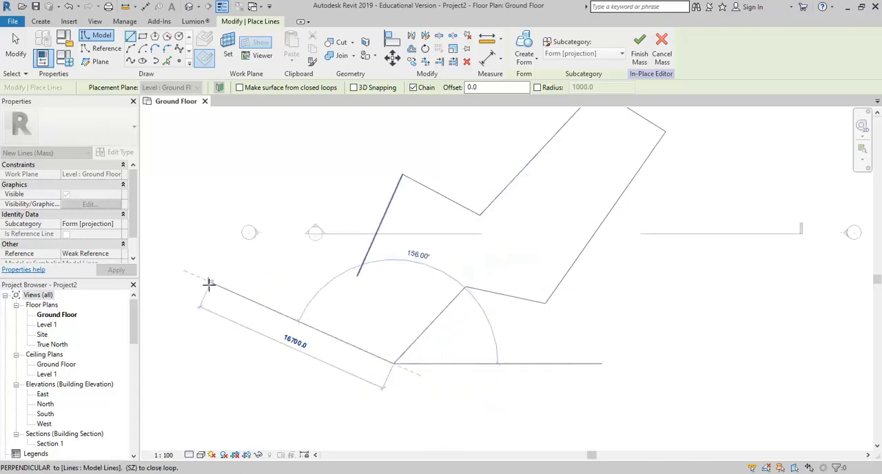
pyautogui.click(240, 304)
pyautogui.click(270, 252)
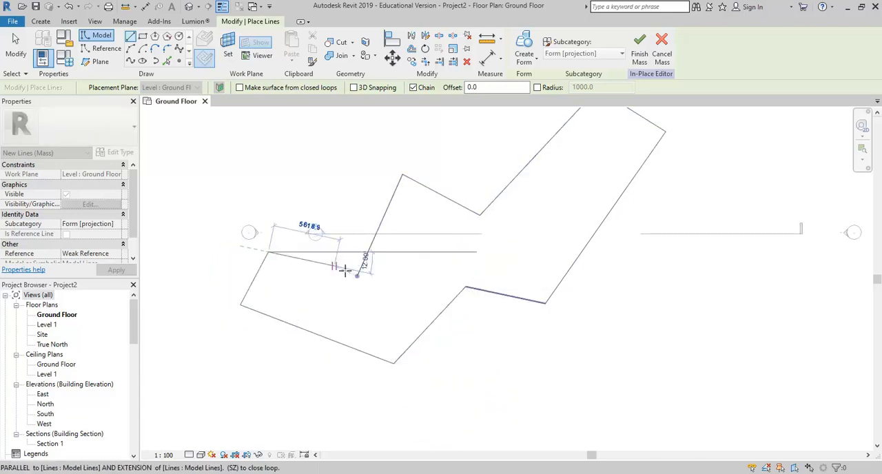
pyautogui.click(358, 271)
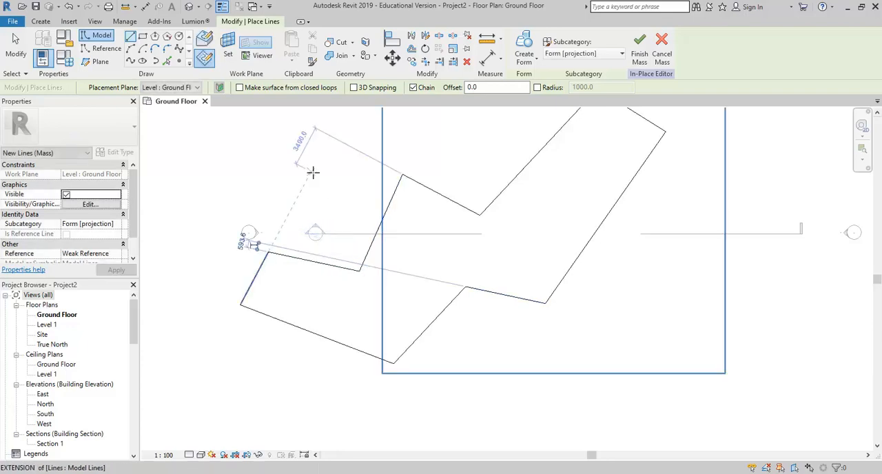
pyautogui.rightClick(313, 173)
pyautogui.click(330, 177)
pyautogui.rightClick(360, 191)
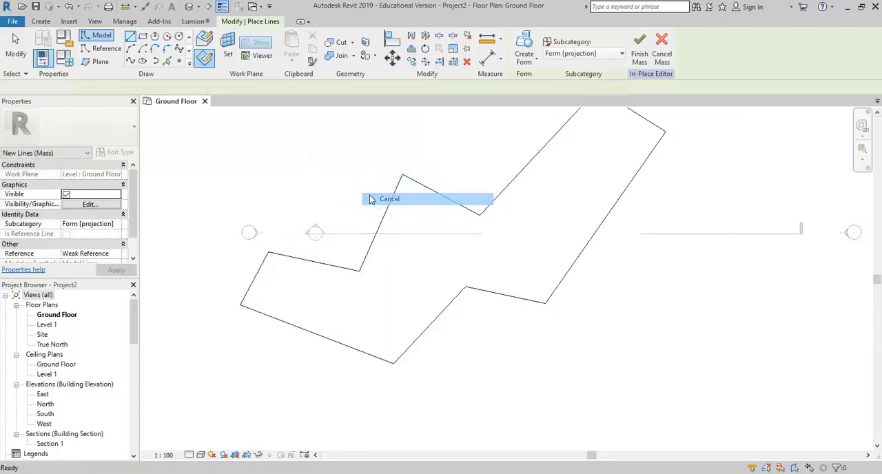
pyautogui.click(367, 197)
# - Nudge the entire ten-line outline to the right and slightly down so it sits between the elevation markers, then deselect it
pyautogui.scroll(-3, 311, 262)
pyautogui.moveTo(263, 156); pyautogui.dragTo(560, 364)
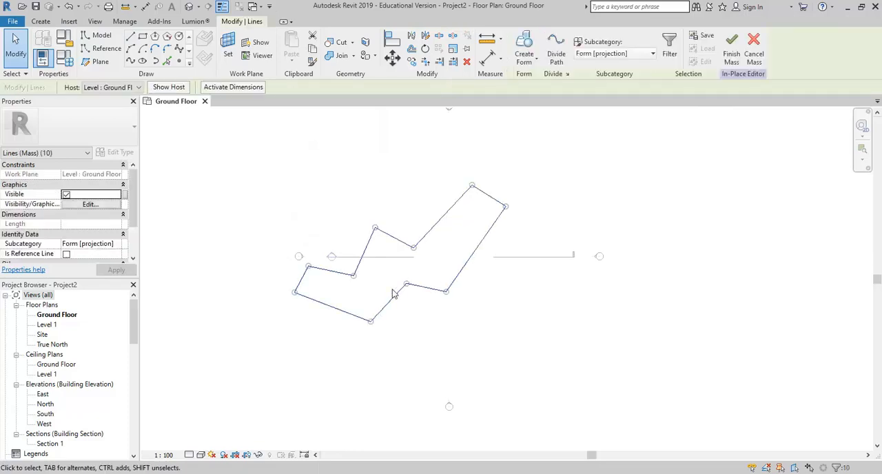
pyautogui.hotkey('shift', 'Right')
pyautogui.hotkey('shift', 'Right')
pyautogui.hotkey('shift', 'Right')
pyautogui.hotkey('shift', 'Down')
pyautogui.press('Up')
pyautogui.press('Up')
pyautogui.press('Up')
pyautogui.scroll(-1, 371, 230)
pyautogui.scroll(-2, 370, 234)
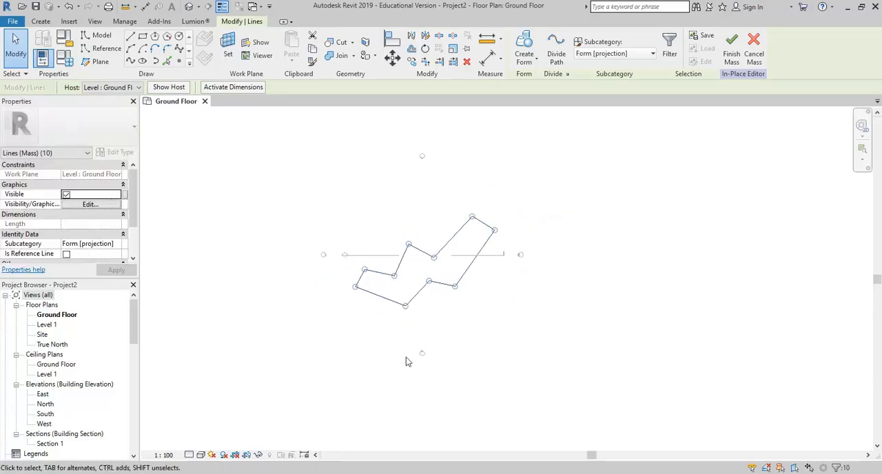
pyautogui.press('Escape')
# - Try selecting the entire outline as one chain of connected lines, alternating with picking a single edge
pyautogui.scroll(3, 360, 248)
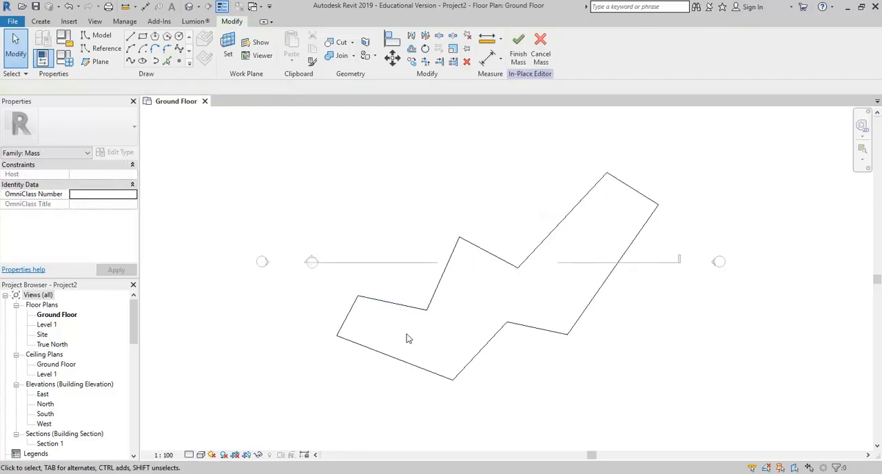
pyautogui.moveTo(407, 334); pyautogui.dragTo(389, 330, button='middle')
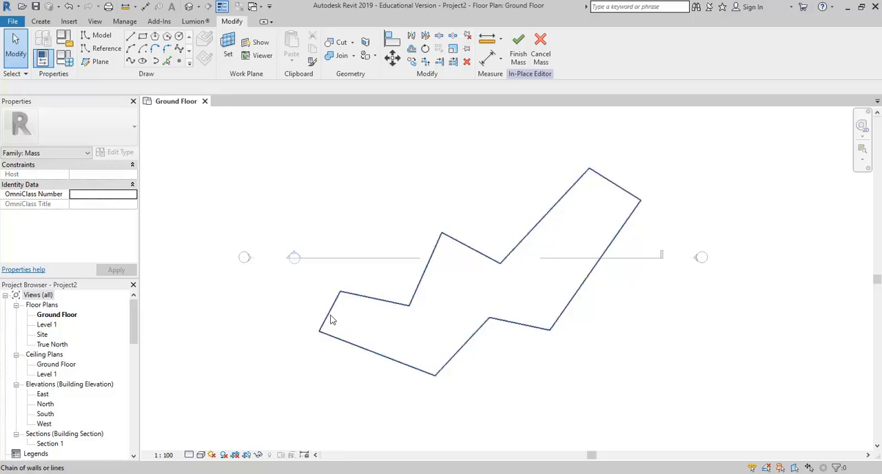
pyautogui.click(327, 319)
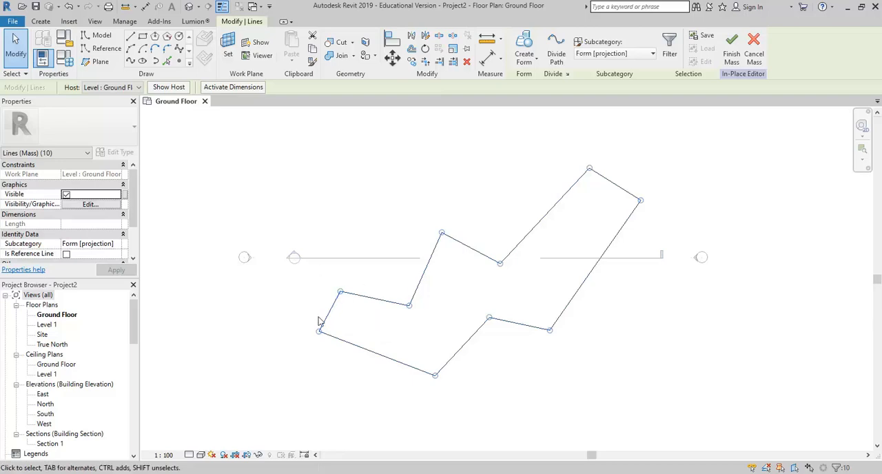
pyautogui.click(223, 292)
pyautogui.click(330, 314)
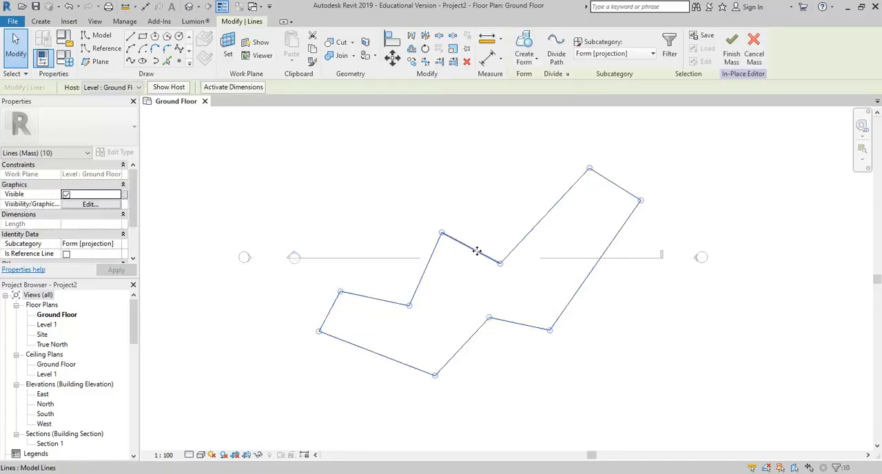
pyautogui.click(431, 255)
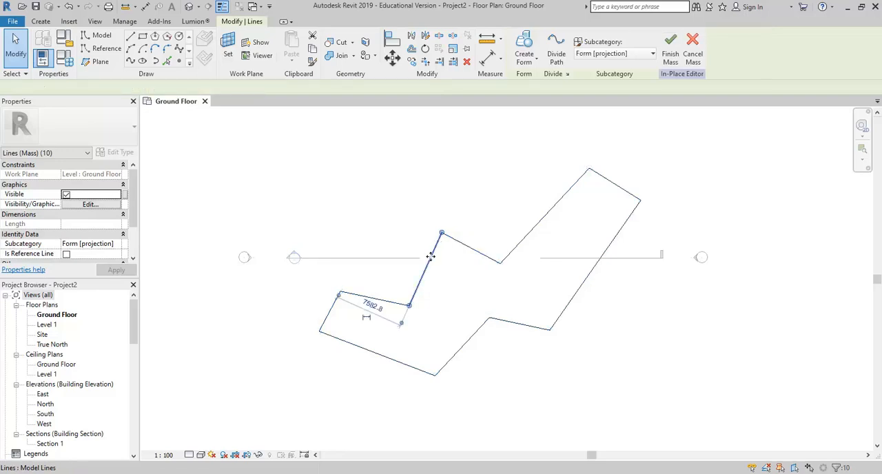
pyautogui.click(333, 218)
pyautogui.press('Tab')
pyautogui.click(422, 280)
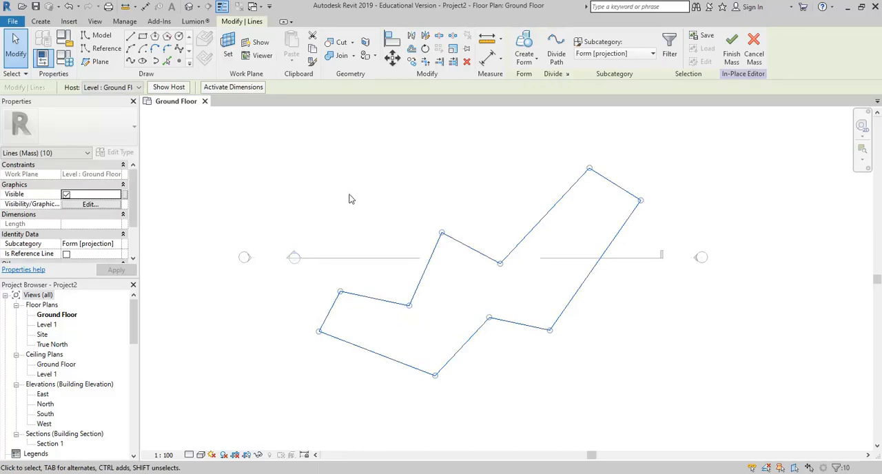
# - Move the long slanted edge beside the left wing outward to the left, 5200 mm from the wing's end edge
pyautogui.click(423, 272)
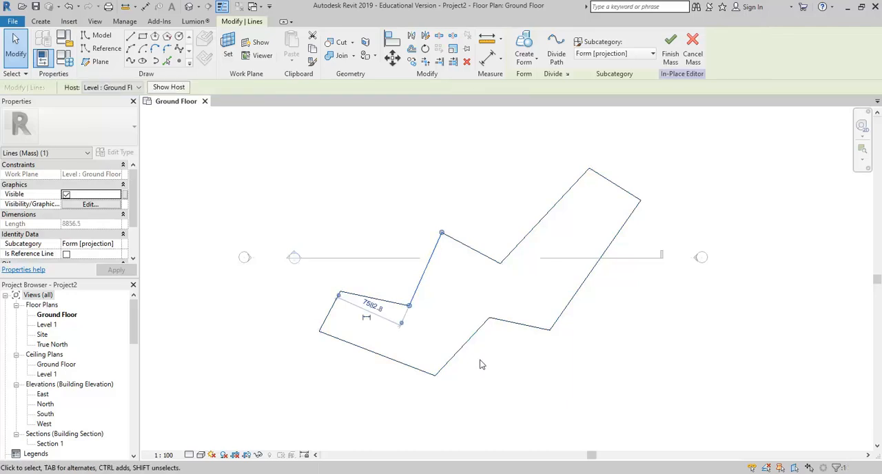
pyautogui.moveTo(417, 284); pyautogui.dragTo(396, 277)
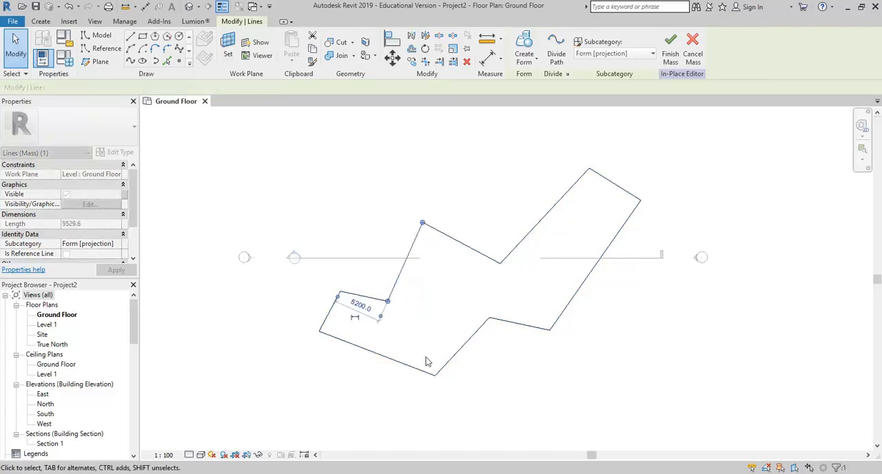
pyautogui.click(255, 289)
# - Move the short end edge of the left wing outward to lengthen the wing
pyautogui.press('Tab')
pyautogui.click(330, 311)
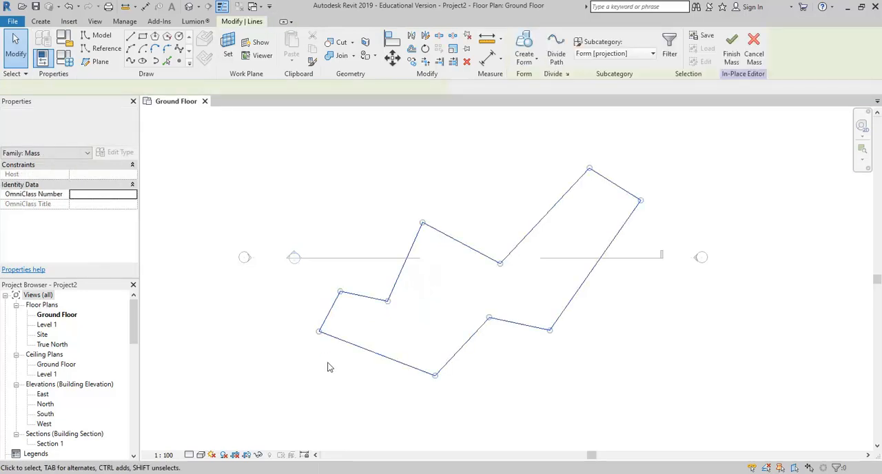
pyautogui.click(329, 311)
pyautogui.moveTo(325, 311); pyautogui.dragTo(304, 305)
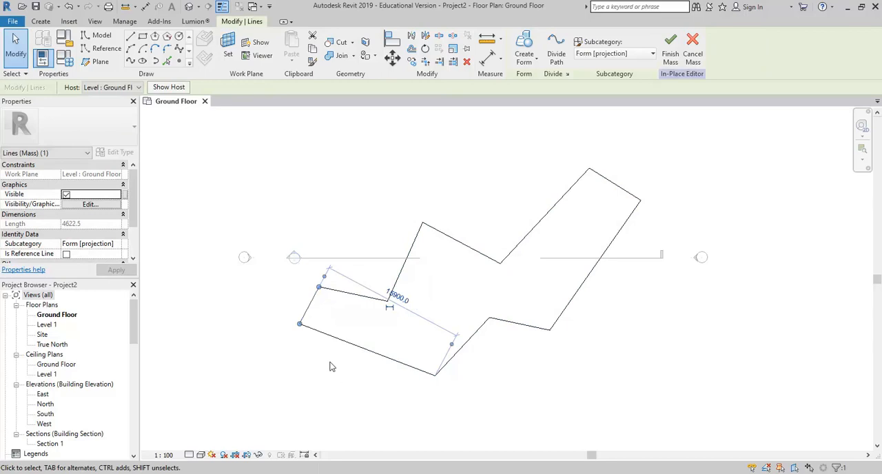
pyautogui.click(339, 390)
# - Move the short end edge of the upper-right wing outward until the wing's long side dimension is 22500 mm
pyautogui.press('Tab')
pyautogui.press('Tab')
pyautogui.click(605, 180)
pyautogui.scroll(-1, 590, 233)
pyautogui.moveTo(591, 233); pyautogui.dragTo(577, 249, button='middle')
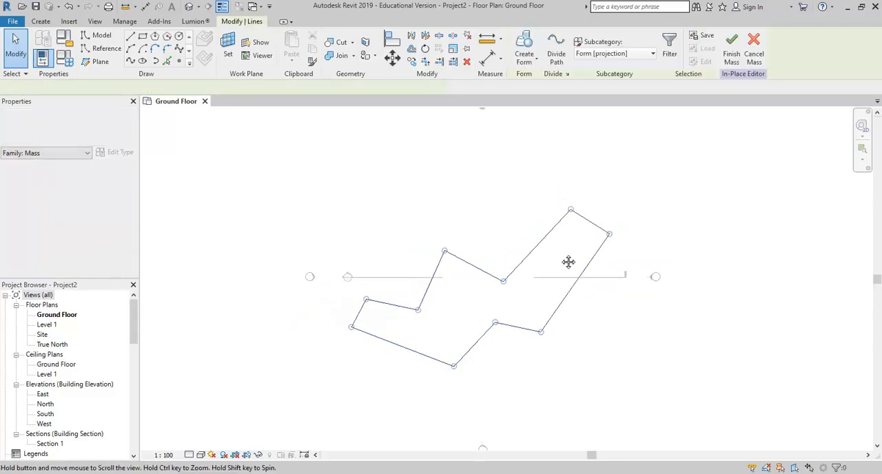
pyautogui.moveTo(579, 235); pyautogui.dragTo(609, 218)
pyautogui.click(590, 254)
pyautogui.click(599, 236)
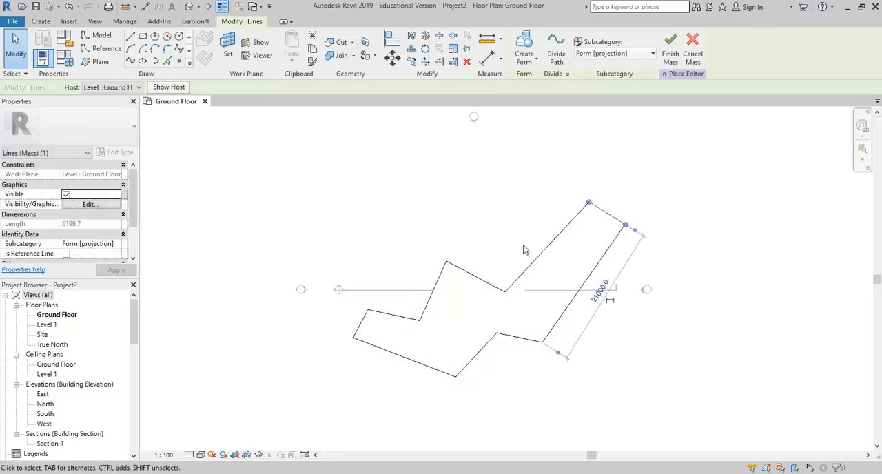
pyautogui.scroll(2, 610, 212)
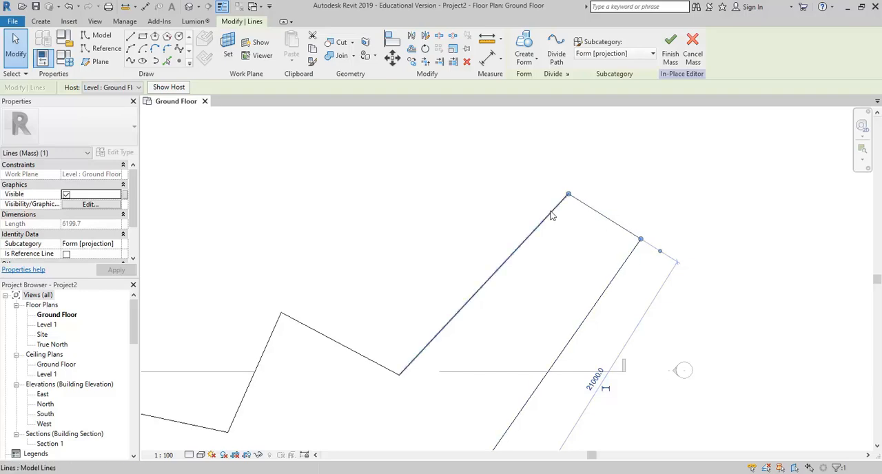
pyautogui.scroll(-2, 591, 226)
pyautogui.moveTo(591, 226); pyautogui.dragTo(559, 244, button='middle')
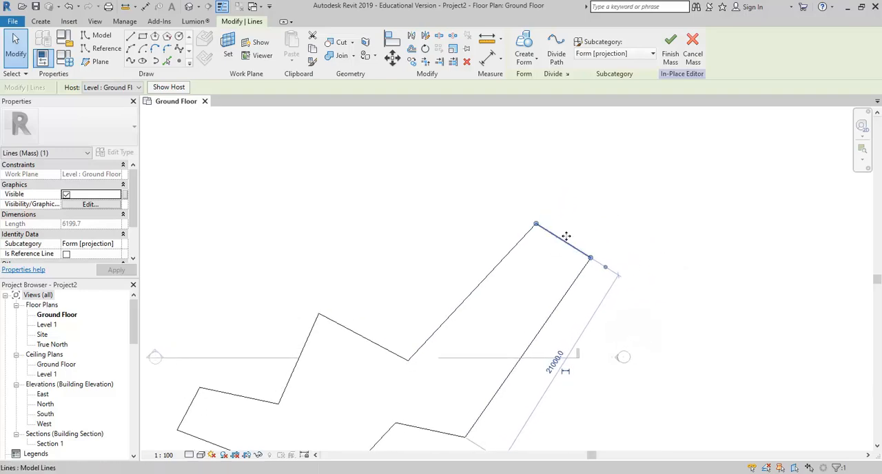
pyautogui.moveTo(562, 244); pyautogui.dragTo(574, 232)
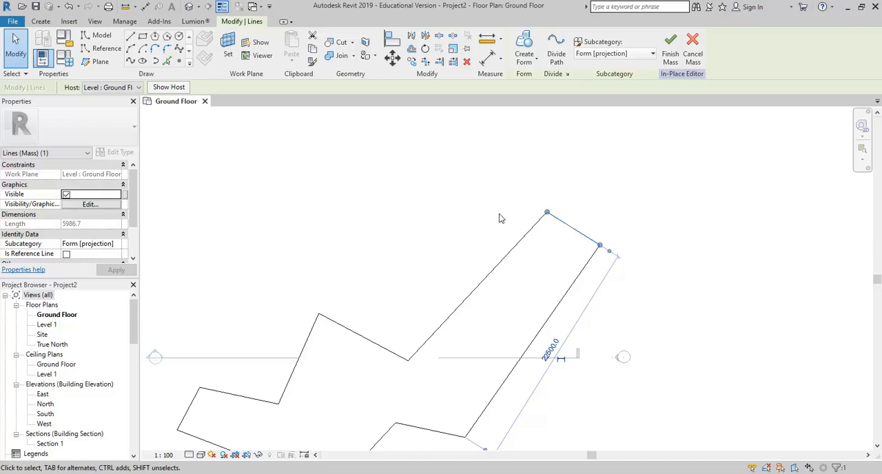
# - Extend the upper-right wing further by moving its end edge outward to a dimension of 24100 mm
pyautogui.scroll(-1, 502, 218)
pyautogui.scroll(-2, 510, 221)
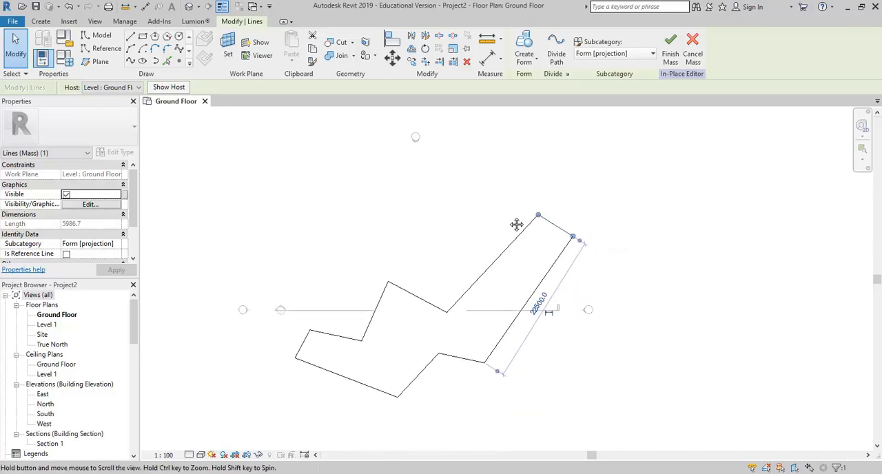
pyautogui.scroll(3, 589, 210)
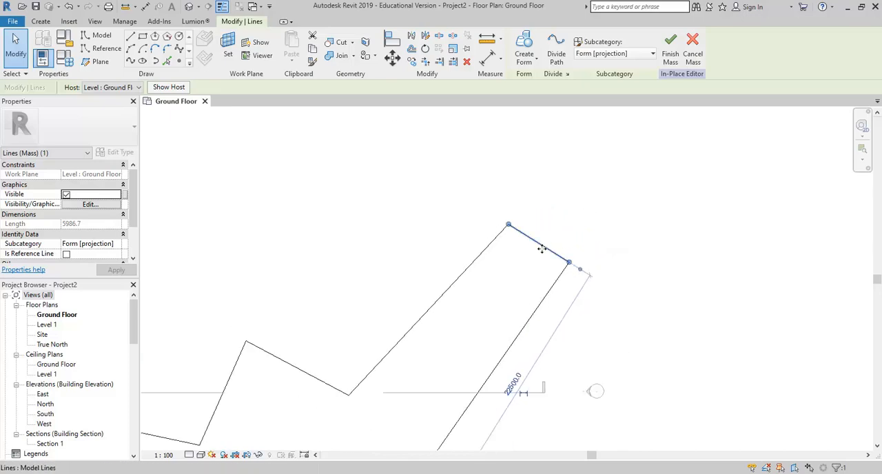
pyautogui.moveTo(553, 241); pyautogui.dragTo(559, 235)
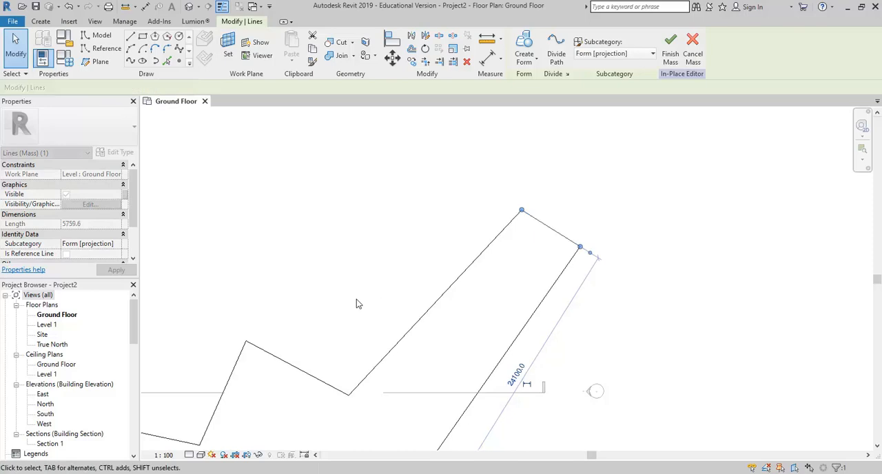
# - Shift the outer top corner of the upper-right wing slightly along its end, shortening the end edge
pyautogui.scroll(-2, 386, 246)
pyautogui.moveTo(409, 250); pyautogui.dragTo(438, 239, button='middle')
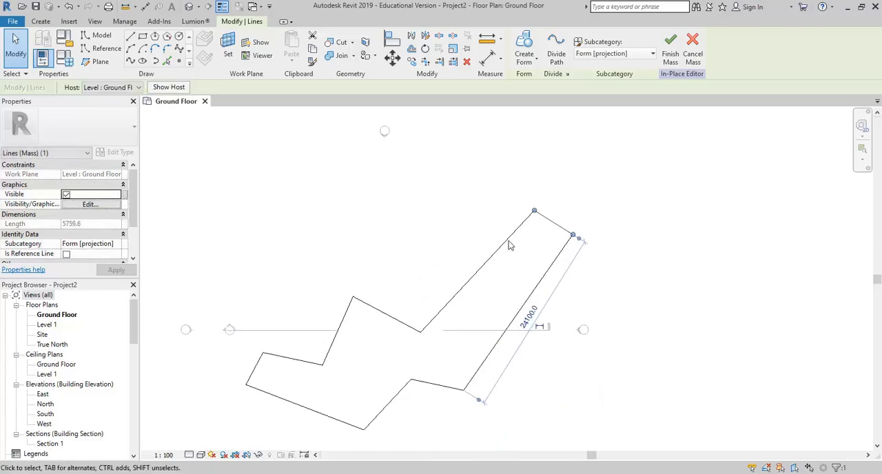
pyautogui.scroll(2, 549, 206)
pyautogui.click(537, 209)
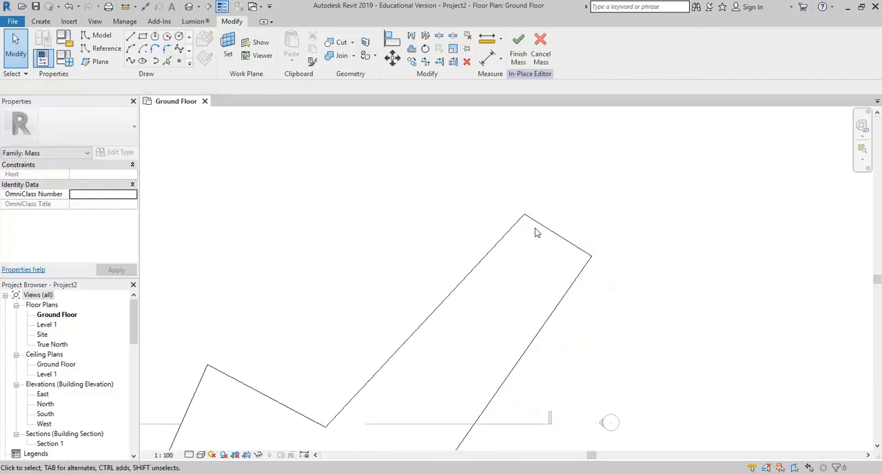
pyautogui.click(522, 212)
pyautogui.moveTo(524, 217)
pyautogui.mouseDown()
pyautogui.moveTo(505, 237)
pyautogui.moveTo(492, 219)
pyautogui.moveTo(532, 214)
pyautogui.mouseUp()
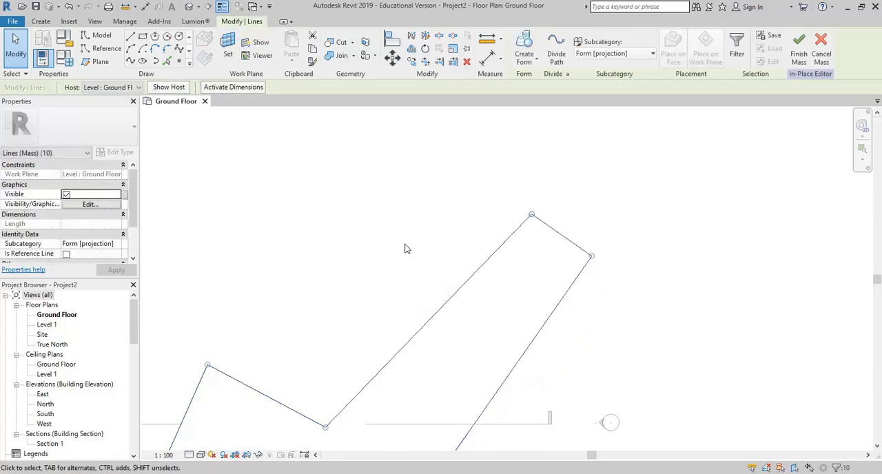
# - Move the central block's slanted left edge outward to a 6100 mm dimension, and move its upper edge outward to enlarge the block
pyautogui.click(376, 222)
pyautogui.scroll(-3, 377, 222)
pyautogui.moveTo(345, 233); pyautogui.dragTo(436, 198, button='middle')
pyautogui.scroll(-2, 436, 197)
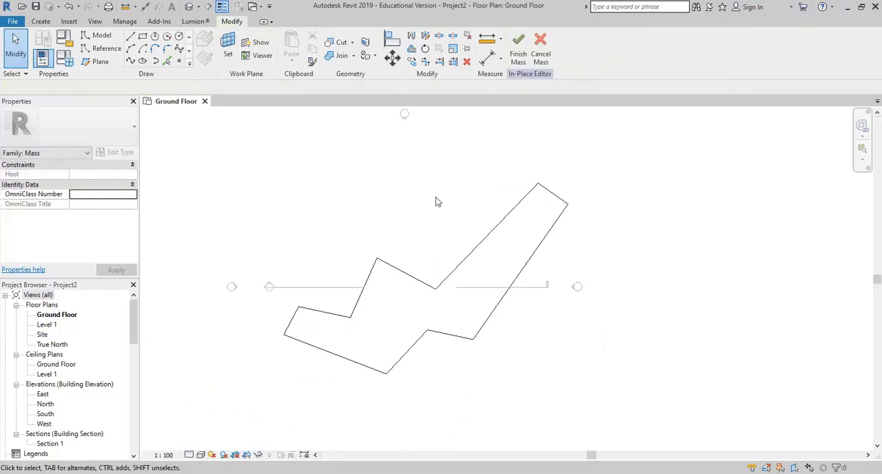
pyautogui.click(369, 287)
pyautogui.scroll(3, 356, 357)
pyautogui.click(356, 274)
pyautogui.moveTo(358, 270); pyautogui.dragTo(342, 267)
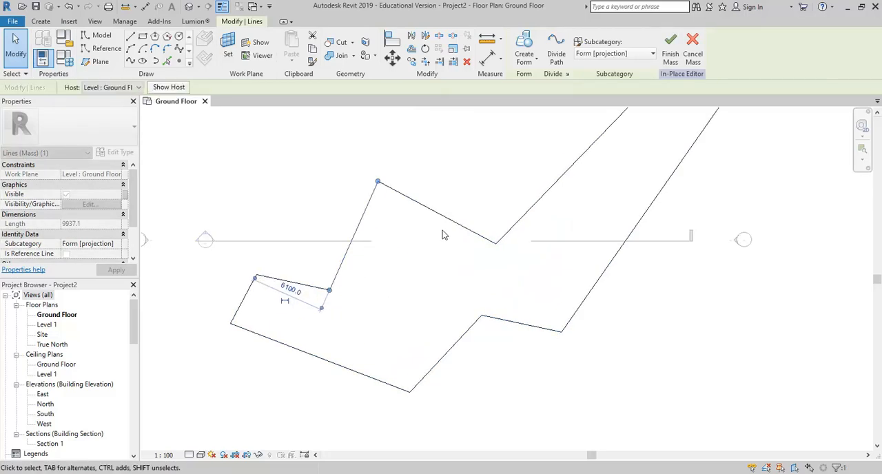
pyautogui.moveTo(451, 221); pyautogui.dragTo(460, 206)
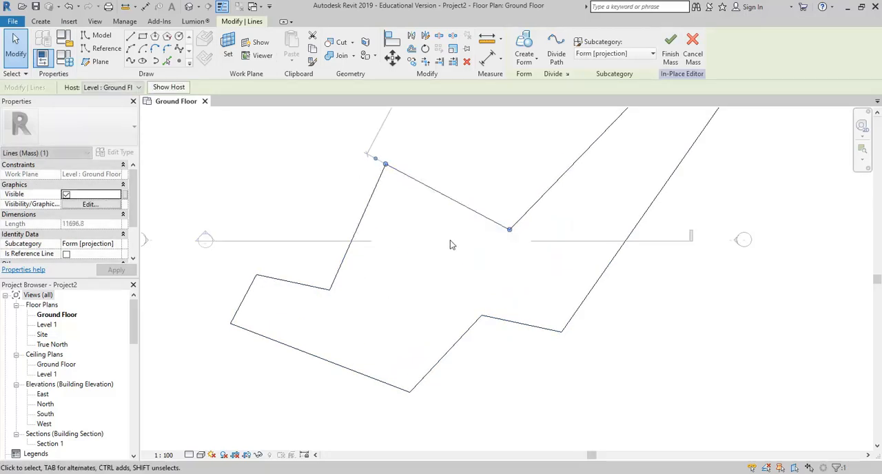
# - Try to bring the short lower edge beside the upper-right wing in line with the left wing's upper edge by moving it freehand
pyautogui.scroll(-2, 441, 269)
pyautogui.click(475, 324)
pyautogui.moveTo(472, 320); pyautogui.dragTo(467, 337)
pyautogui.moveTo(469, 333); pyautogui.dragTo(476, 334)
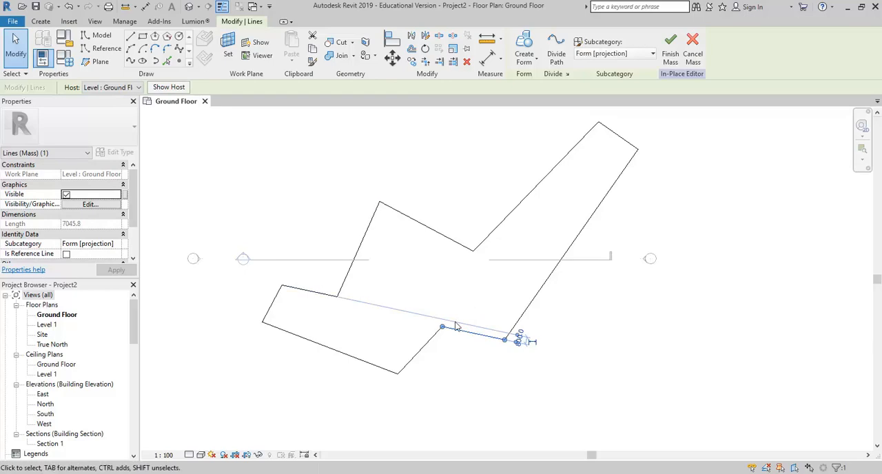
# - Align the short lower edge beside the upper-right wing with the left wing's upper edge
pyautogui.click(391, 40)
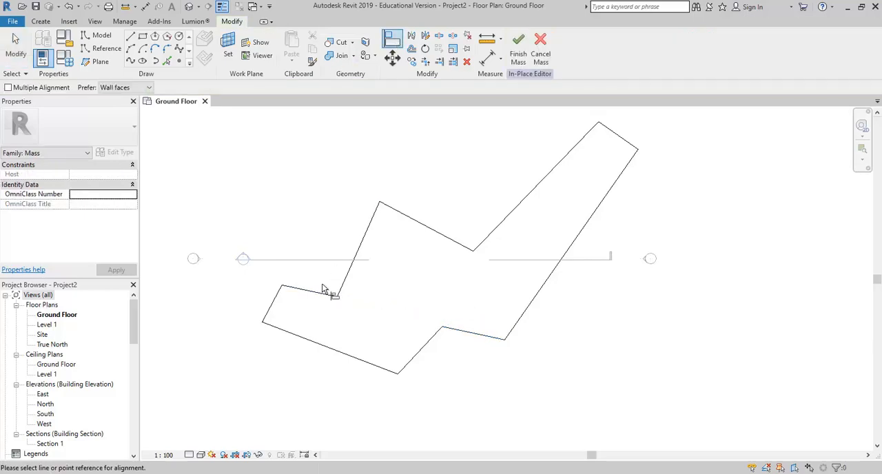
pyautogui.click(315, 297)
pyautogui.click(467, 333)
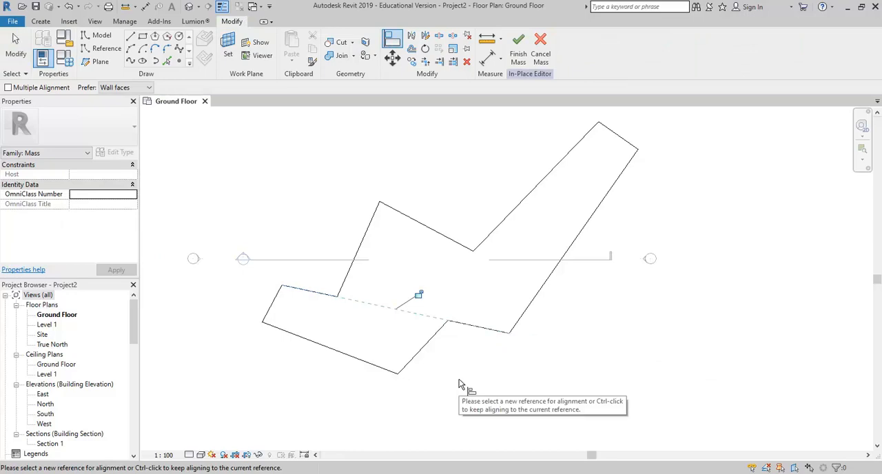
pyautogui.press('Escape')
pyautogui.press('Escape')
pyautogui.scroll(-3, 278, 267)
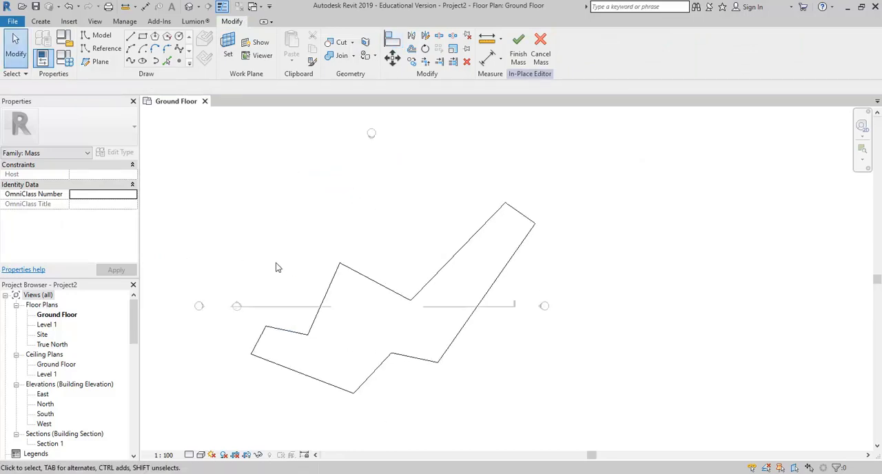
pyautogui.moveTo(278, 268); pyautogui.dragTo(302, 255, button='middle')
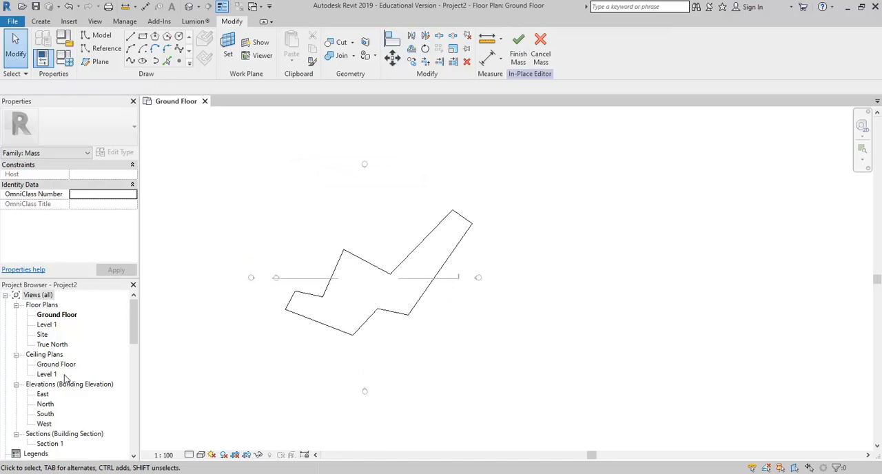
# - Switch to the default 3D view and create a solid form from the whole closed chain of ten lines
pyautogui.click(189, 6)
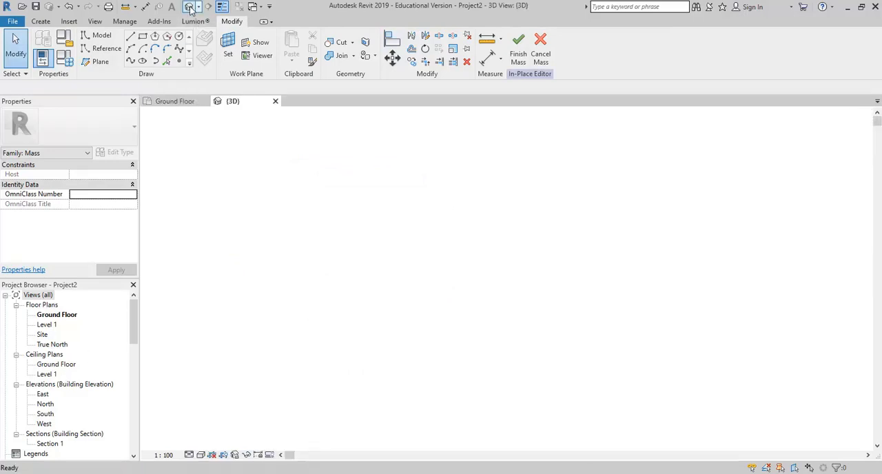
pyautogui.keyDown('shift'); pyautogui.moveTo(283, 224); pyautogui.dragTo(635, 207, button='middle'); pyautogui.keyUp('shift')
pyautogui.keyDown('shift'); pyautogui.moveTo(356, 289); pyautogui.dragTo(405, 333, button='middle'); pyautogui.keyUp('shift')
pyautogui.scroll(1, 374, 289)
pyautogui.press('Tab')
pyautogui.click(414, 299)
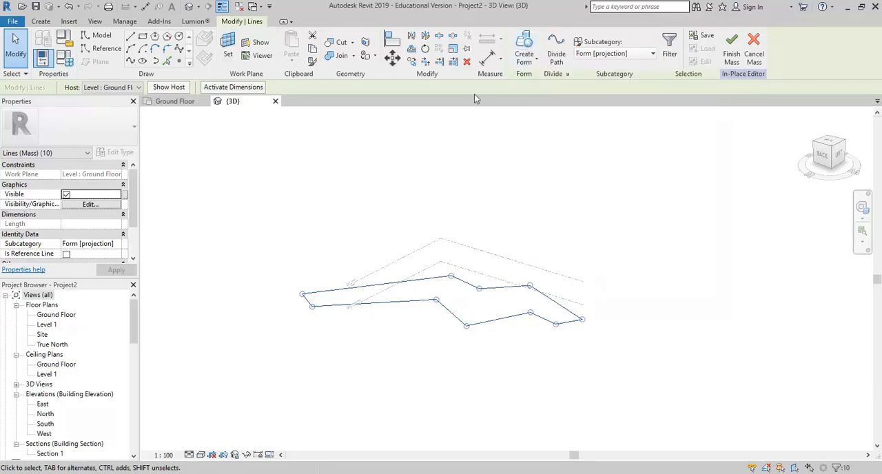
pyautogui.click(524, 43)
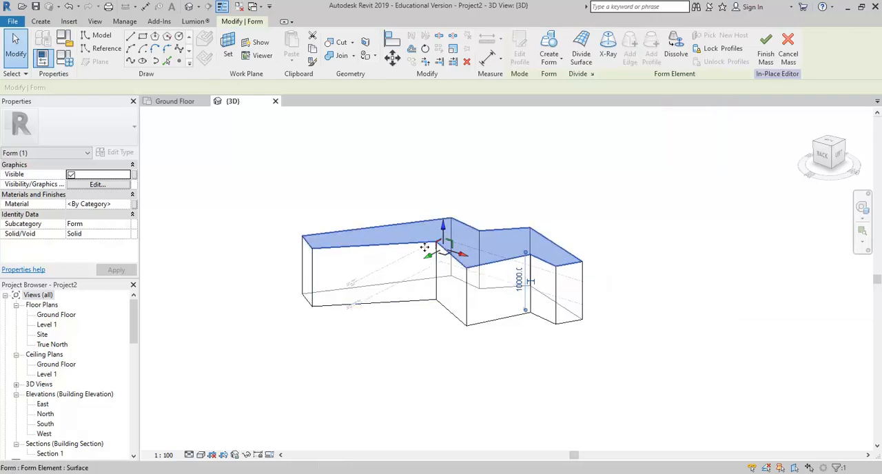
# - Adjust the height of the form's top face vertically to about 11477.5 mm
pyautogui.moveTo(445, 236)
pyautogui.mouseDown()
pyautogui.moveTo(444, 204)
pyautogui.moveTo(449, 231)
pyautogui.mouseUp()
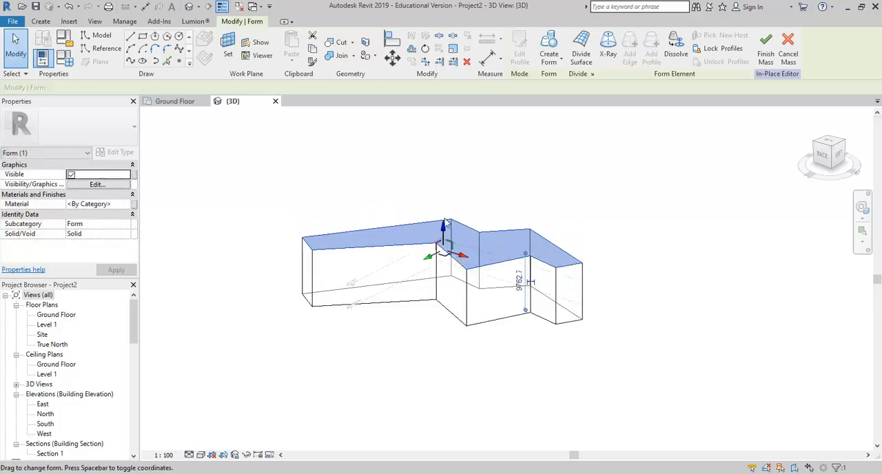
pyautogui.moveTo(443, 226); pyautogui.dragTo(443, 216)
# - Try shifting the form's top face sideways, once along a horizontal axis and once within a plane, undoing each shift
pyautogui.moveTo(462, 245); pyautogui.dragTo(485, 249)
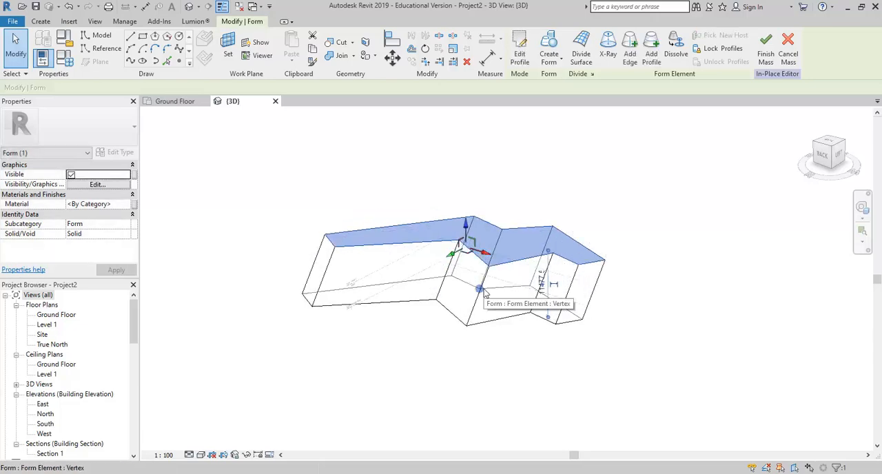
pyautogui.hotkey('ctrl', 'z')
pyautogui.press('Escape')
pyautogui.keyDown('shift'); pyautogui.moveTo(406, 311); pyautogui.dragTo(459, 373, button='middle'); pyautogui.keyUp('shift')
pyautogui.click(422, 232)
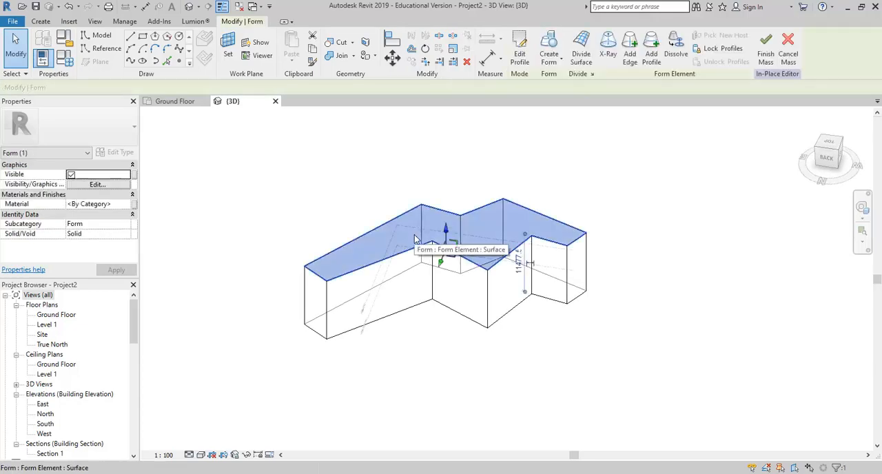
pyautogui.moveTo(447, 254); pyautogui.dragTo(405, 224)
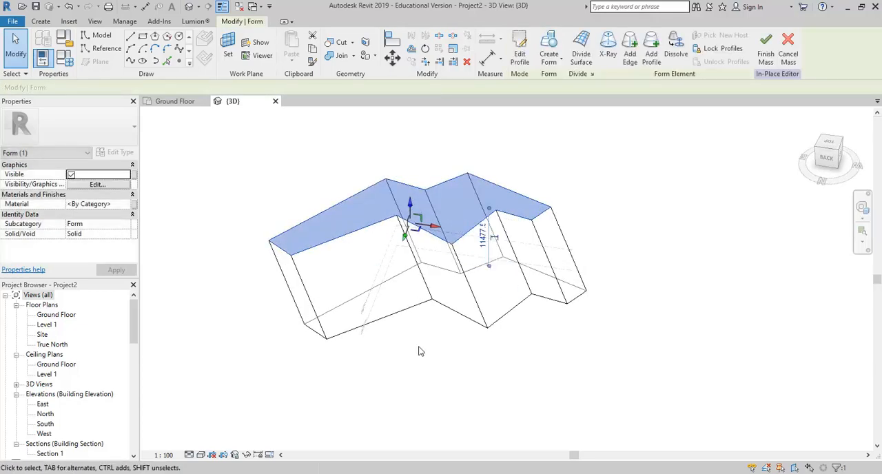
pyautogui.hotkey('ctrl', 'z')
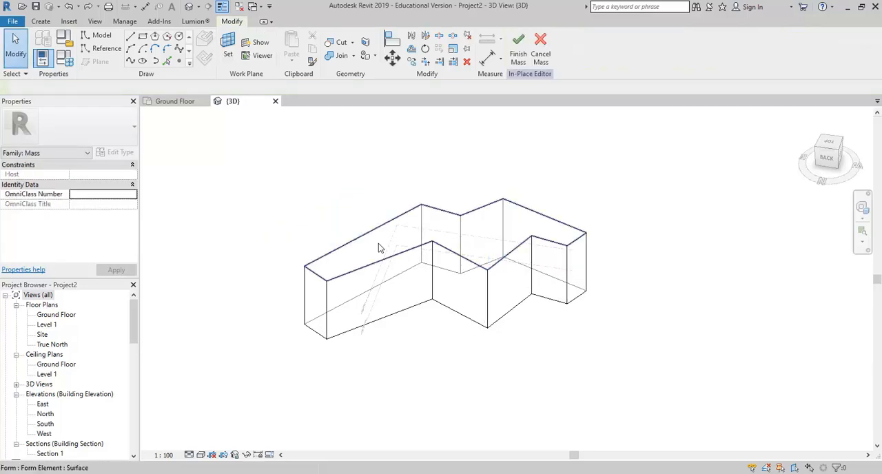
# - Set the form's height to 14000 mm through the top face's dimension
pyautogui.click(399, 240)
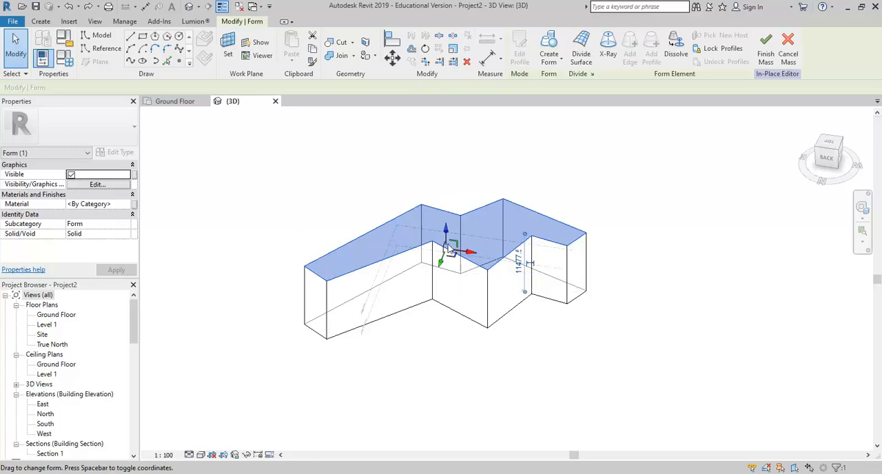
pyautogui.scroll(3, 448, 262)
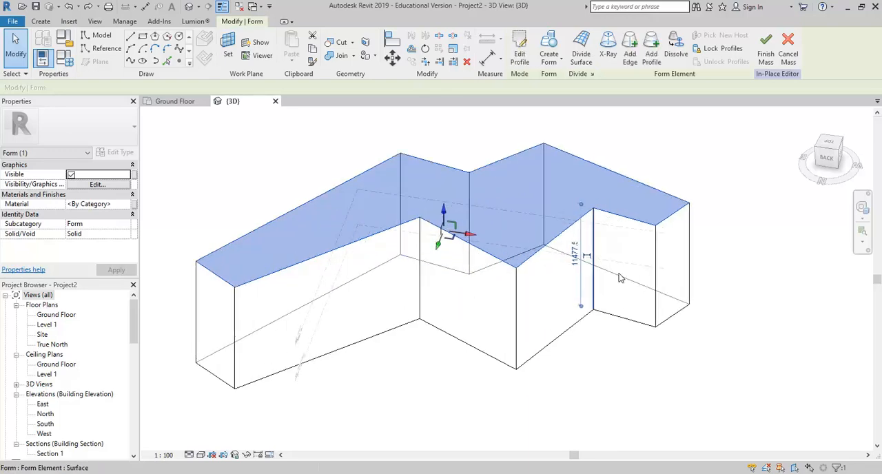
pyautogui.click(574, 255)
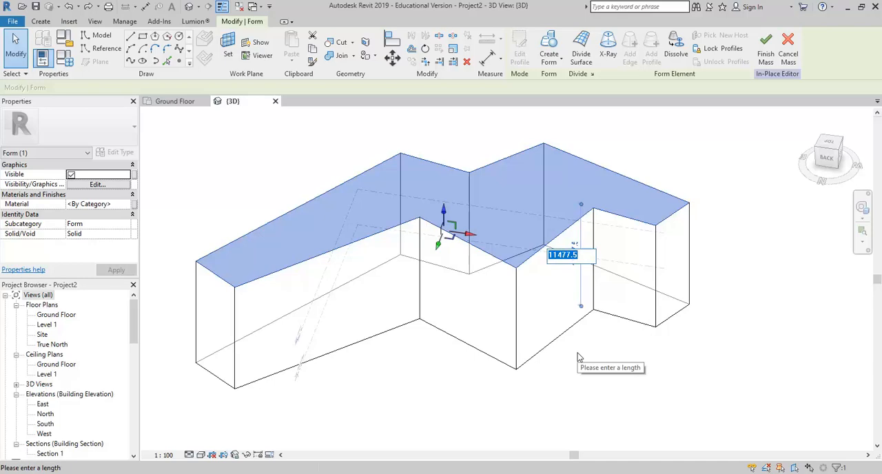
pyautogui.write('14000')
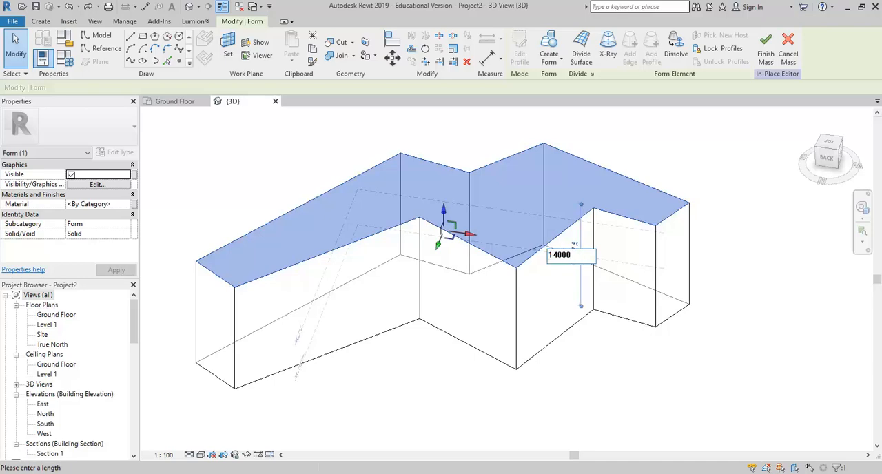
pyautogui.press('Return')
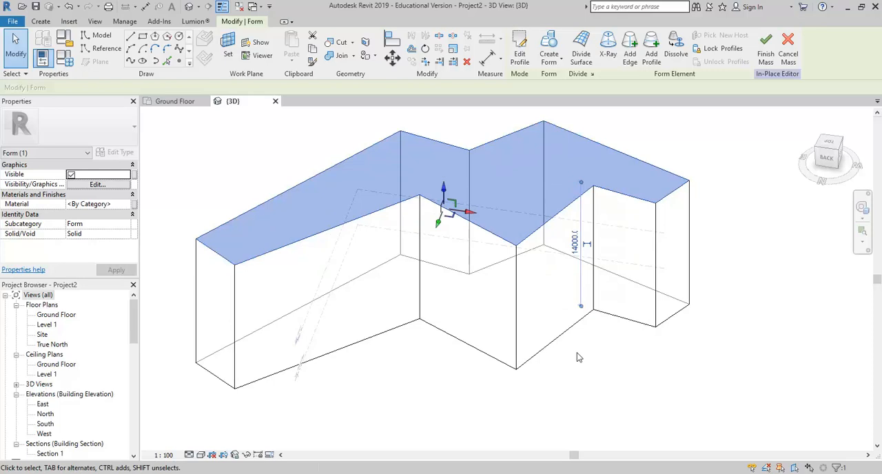
pyautogui.click(166, 190)
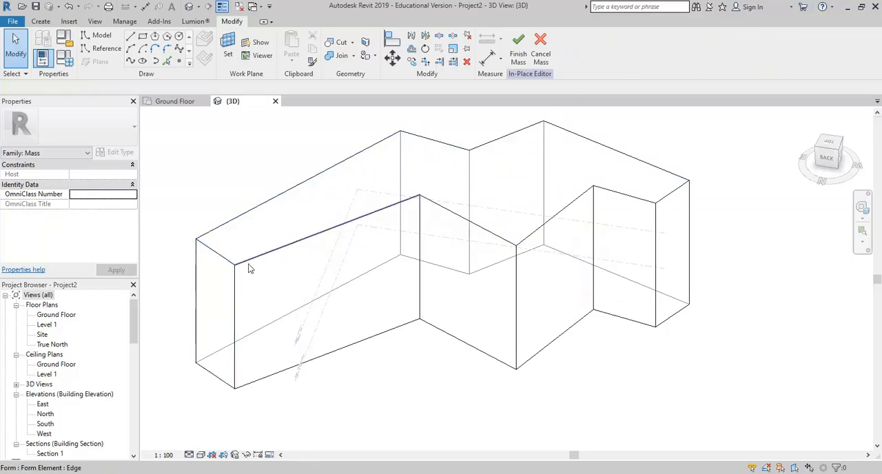
# - Compare selecting the whole form with selecting only its top face
pyautogui.scroll(-3, 276, 200)
pyautogui.moveTo(244, 174); pyautogui.dragTo(673, 436)
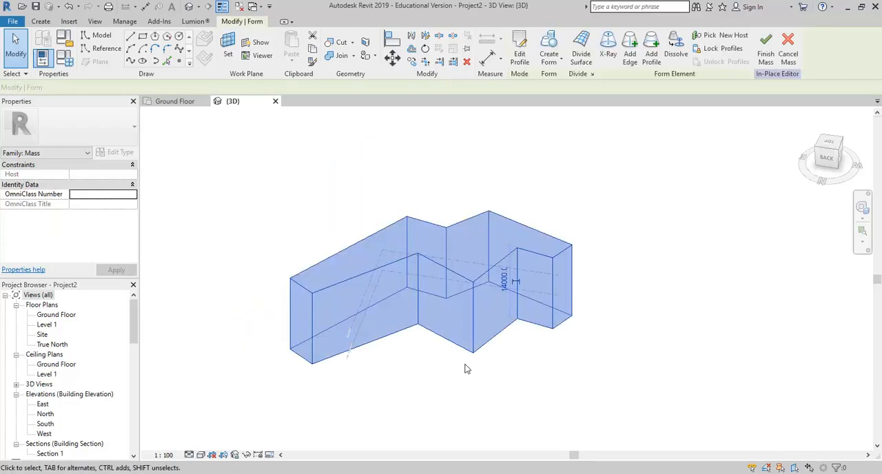
pyautogui.click(388, 393)
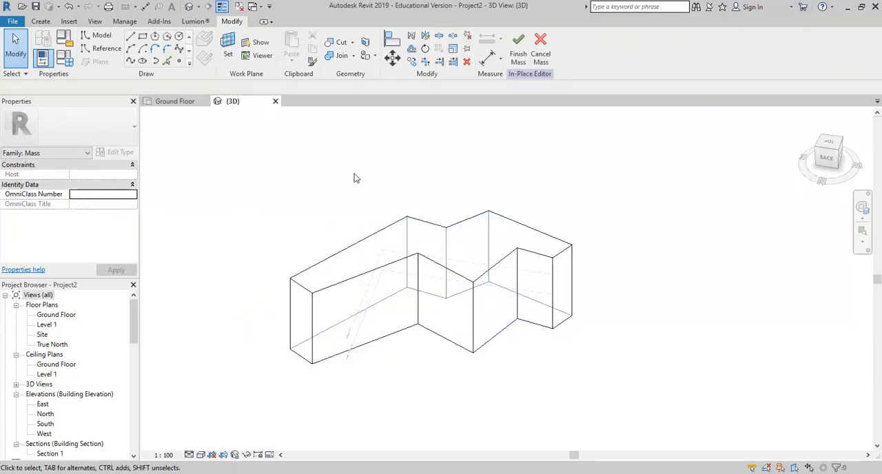
pyautogui.click(382, 247)
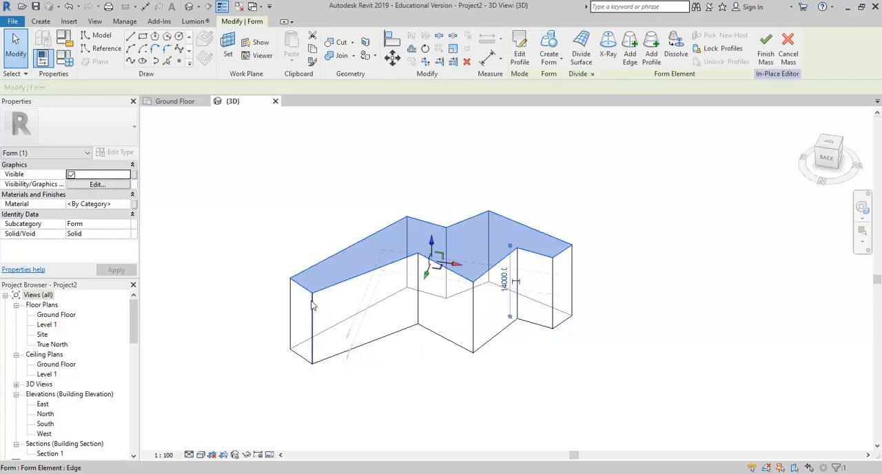
# - Extend the long wing by moving its narrow end face outward to a distance of about 26087 mm along the back side
pyautogui.click(295, 345)
pyautogui.scroll(2, 283, 349)
pyautogui.moveTo(292, 321); pyautogui.dragTo(283, 327)
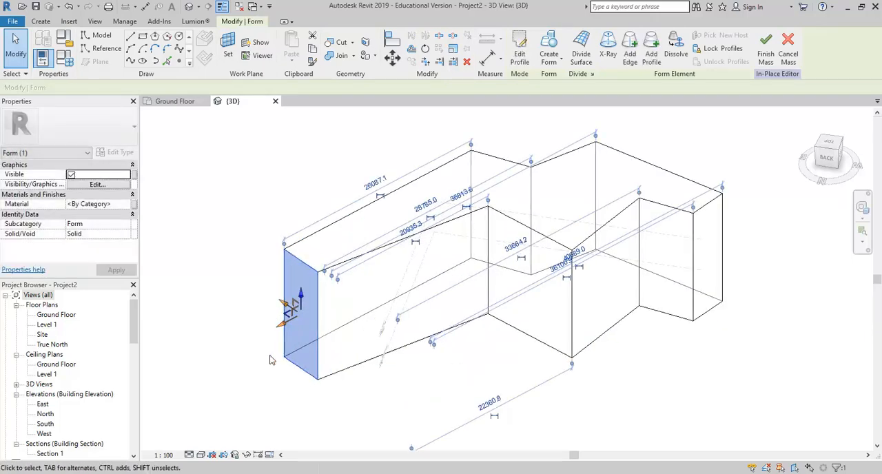
pyautogui.scroll(3, 272, 348)
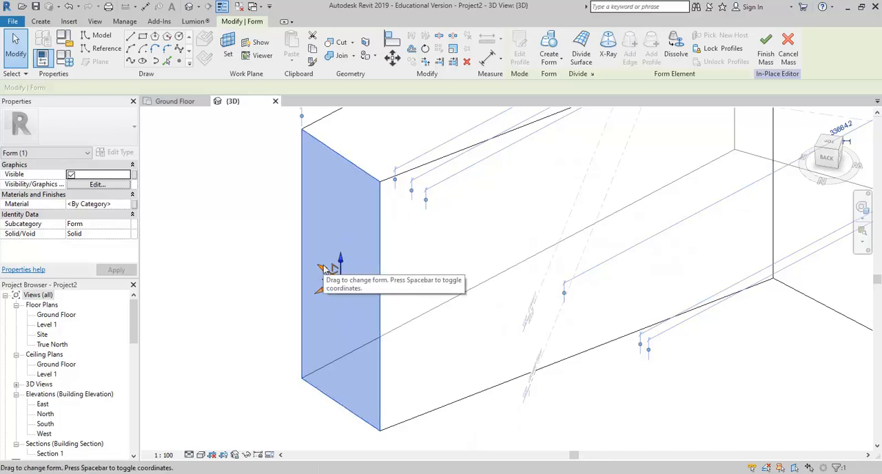
pyautogui.scroll(-5, 356, 327)
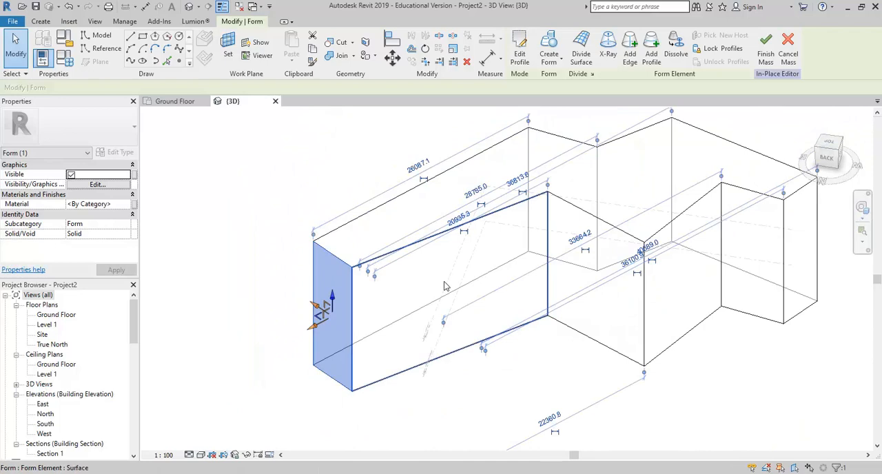
# - Select the long wing's front side face and toggle its 3D control from local to global coordinates
pyautogui.click(445, 287)
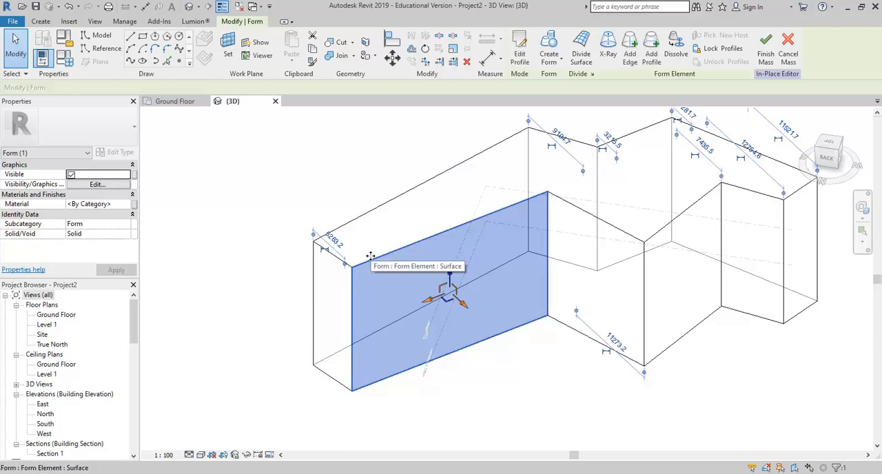
pyautogui.click(335, 197)
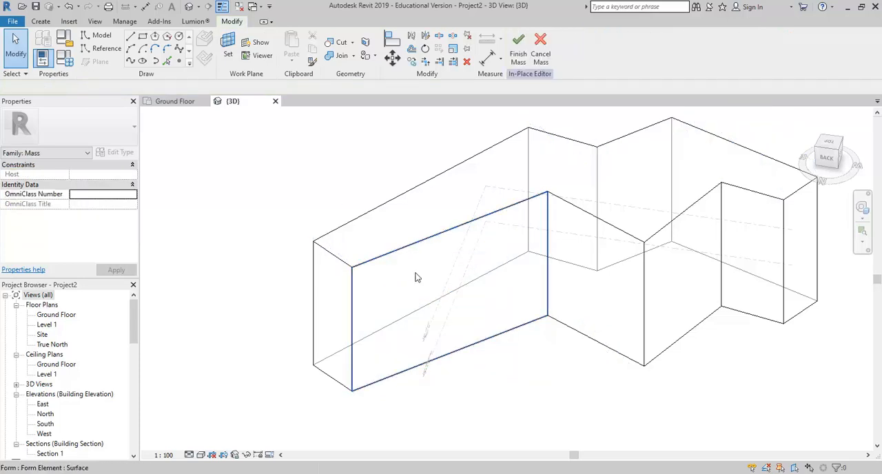
pyautogui.click(418, 278)
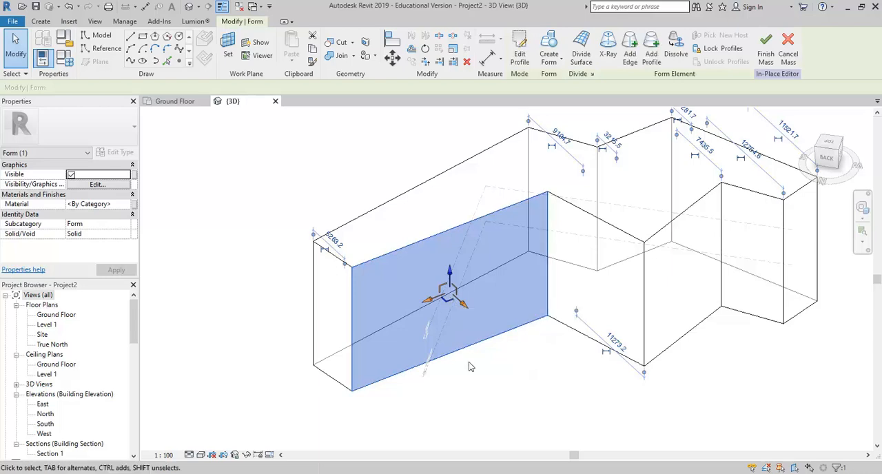
pyautogui.press('space')
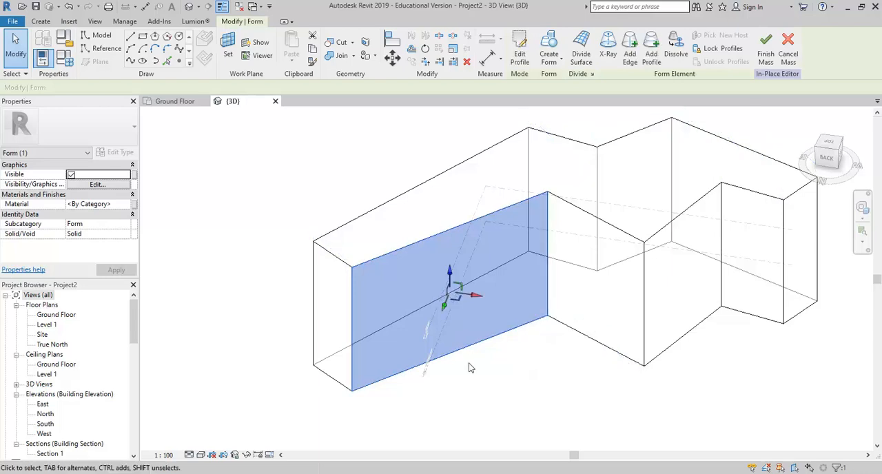
# - Toggle the 3D control of the long wing's front side face between global and local coordinates, and deselect the face
pyautogui.press('space')
pyautogui.press('space')
pyautogui.press('space')
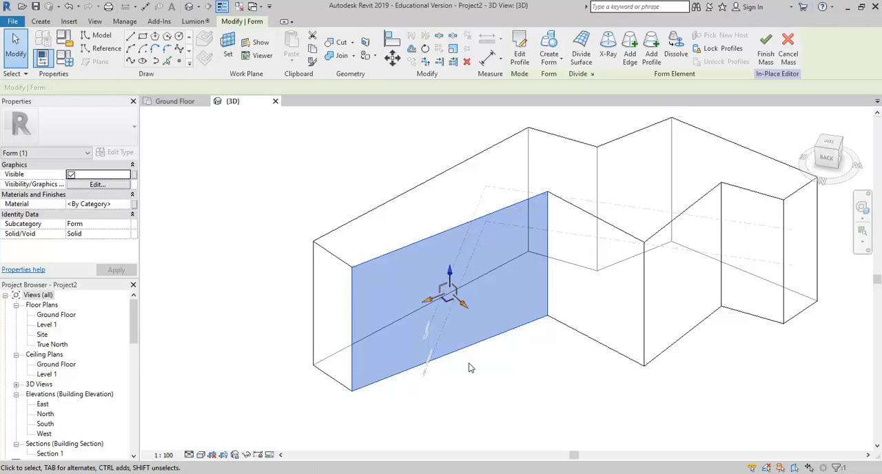
pyautogui.press('space')
pyautogui.click(266, 205)
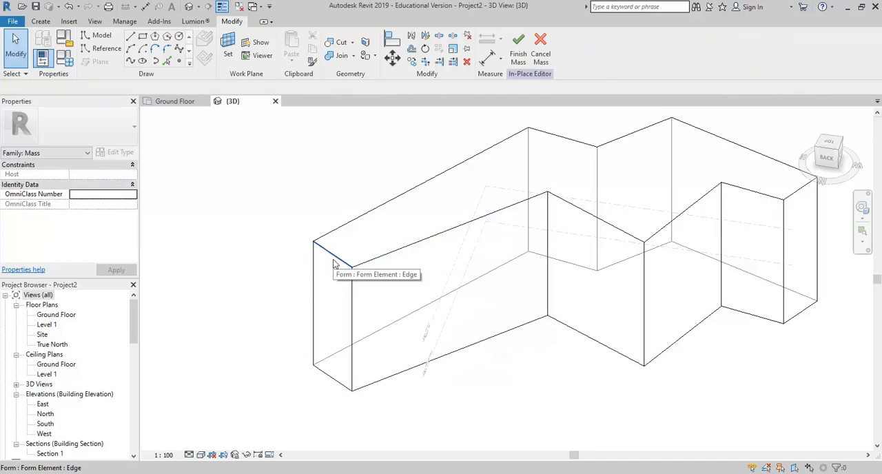
# - Select the top edge of the long wing's narrow end face to show its 3D control, and clear the selection
pyautogui.click(332, 280)
pyautogui.click(223, 222)
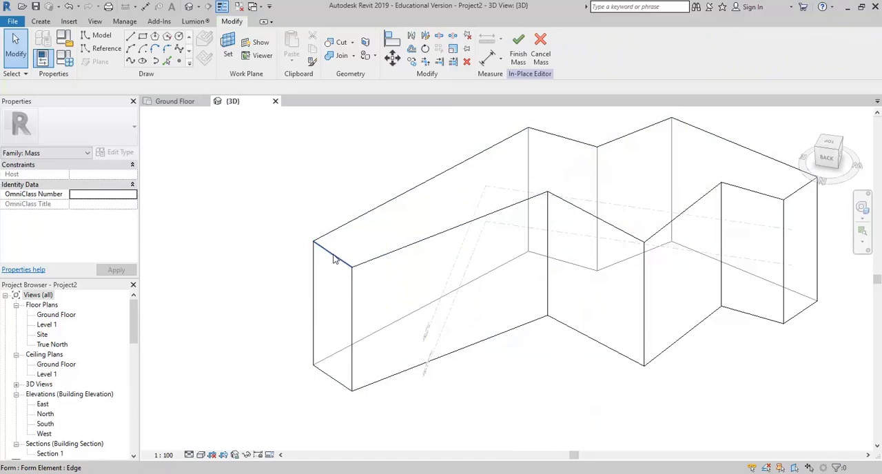
pyautogui.click(334, 258)
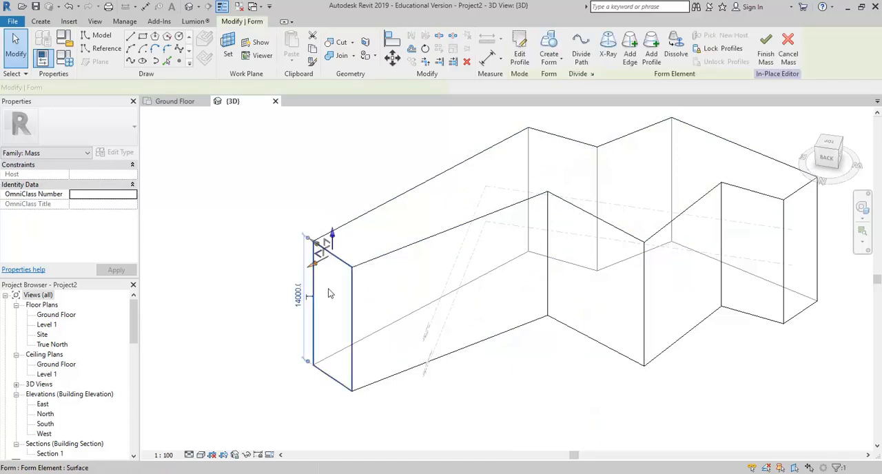
pyautogui.click(195, 172)
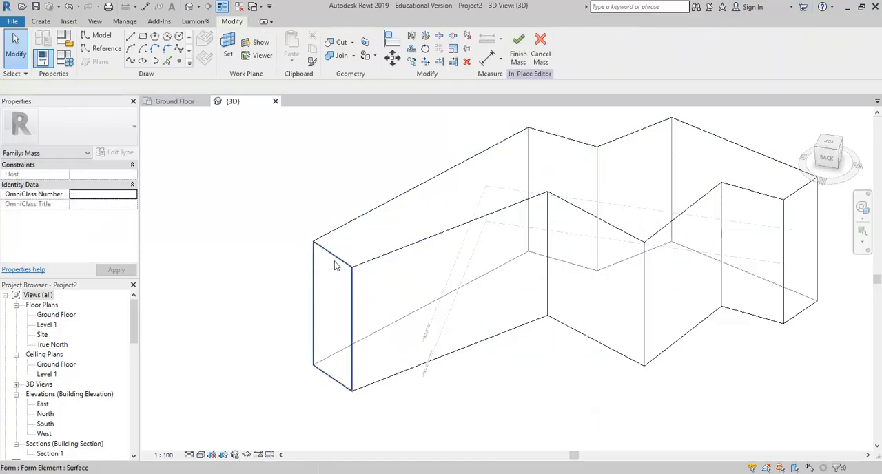
# - Cycle through the overlapping elements to pick the end face's top edge, and pull it outward so the face leans
pyautogui.press('Tab')
pyautogui.press('Tab')
pyautogui.press('Tab')
pyautogui.press('Tab')
pyautogui.press('Tab')
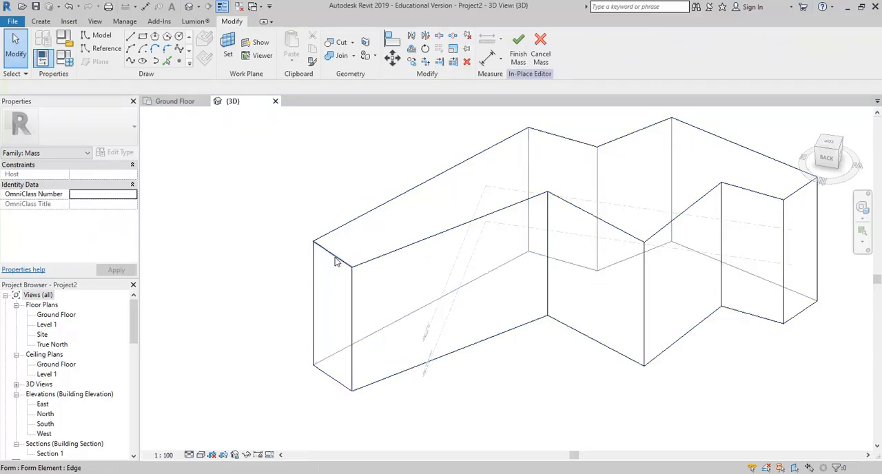
pyautogui.click(336, 257)
pyautogui.moveTo(315, 265); pyautogui.dragTo(281, 283)
# - Try raising the leaning end face's top edge to a height of about 17367 mm, and undo that vertical move
pyautogui.moveTo(299, 254); pyautogui.dragTo(298, 224)
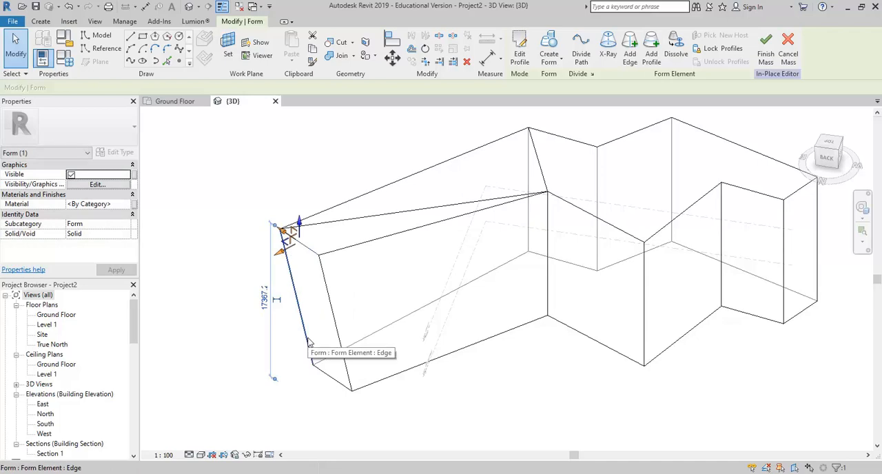
pyautogui.keyDown('shift'); pyautogui.moveTo(404, 329); pyautogui.dragTo(369, 262, button='middle'); pyautogui.keyUp('shift')
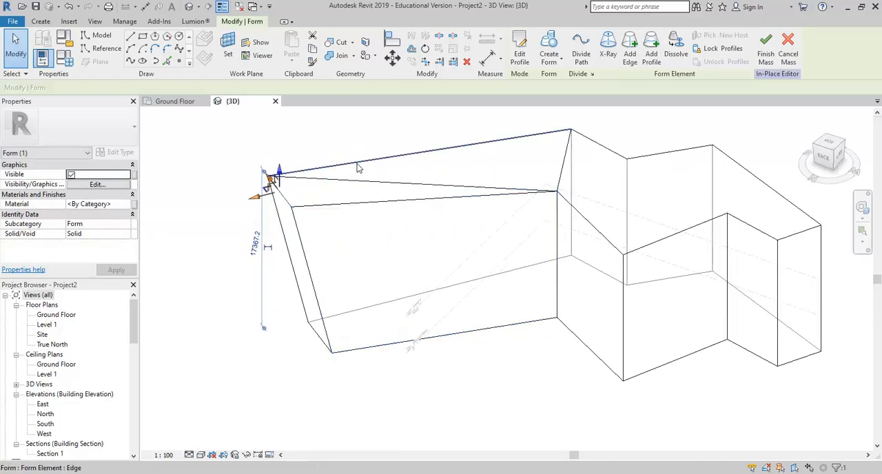
pyautogui.keyDown('shift'); pyautogui.moveTo(423, 190); pyautogui.dragTo(414, 246, button='middle'); pyautogui.keyUp('shift')
pyautogui.click(69, 7)
# - Move the top edge of the long wing's leaning end face slightly farther outward
pyautogui.keyDown('shift'); pyautogui.moveTo(388, 315); pyautogui.dragTo(315, 268, button='middle'); pyautogui.keyUp('shift')
pyautogui.click(328, 276)
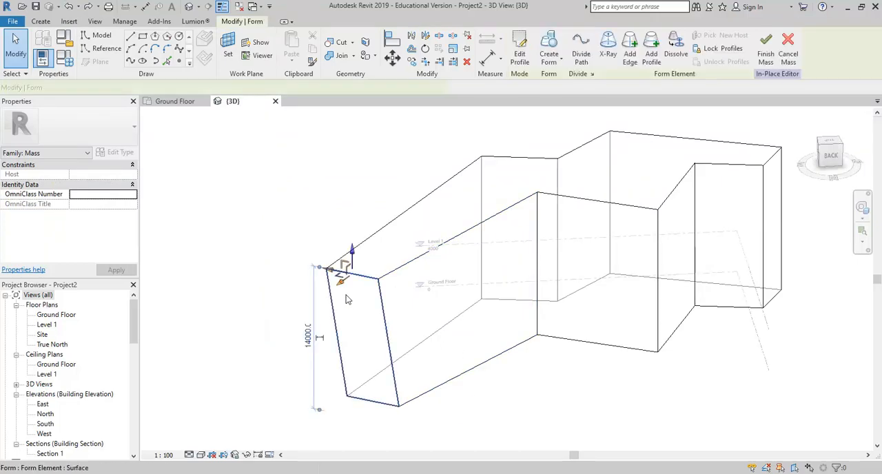
pyautogui.moveTo(337, 287); pyautogui.dragTo(334, 288)
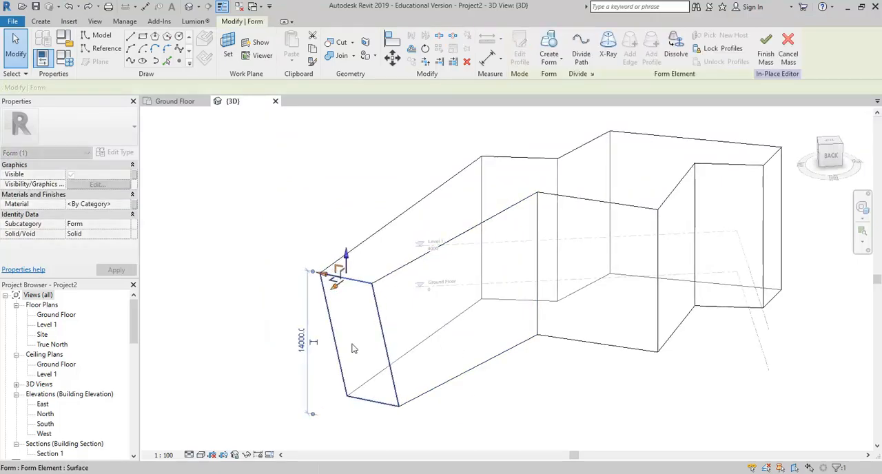
# - Raise the outer top corner vertex at the far end of the short wing above the roof plane
pyautogui.keyDown('shift'); pyautogui.moveTo(470, 347); pyautogui.dragTo(648, 248, button='middle'); pyautogui.keyUp('shift')
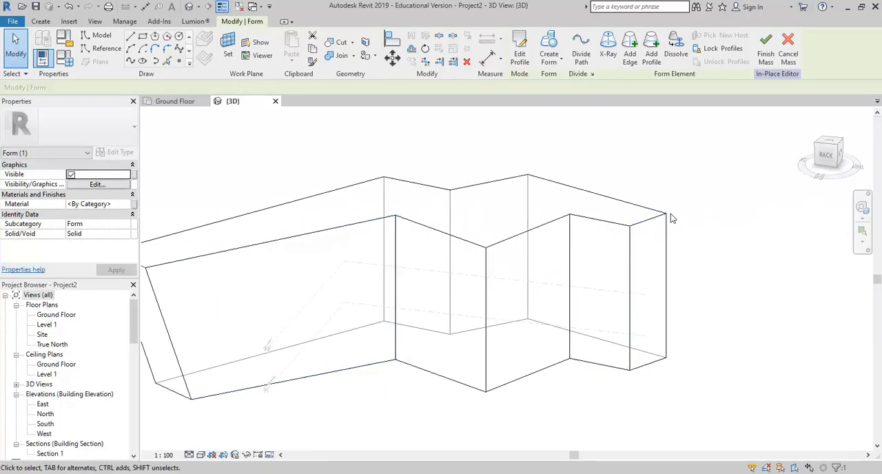
pyautogui.moveTo(427, 230); pyautogui.dragTo(373, 264, button='middle')
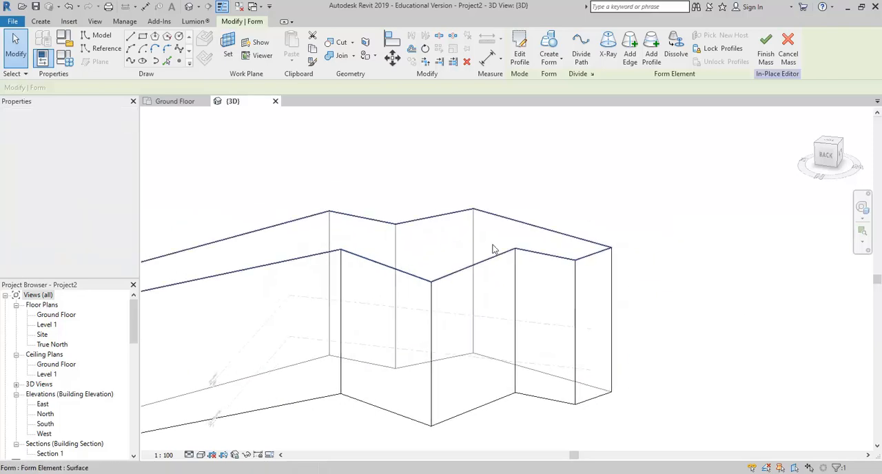
pyautogui.click(611, 249)
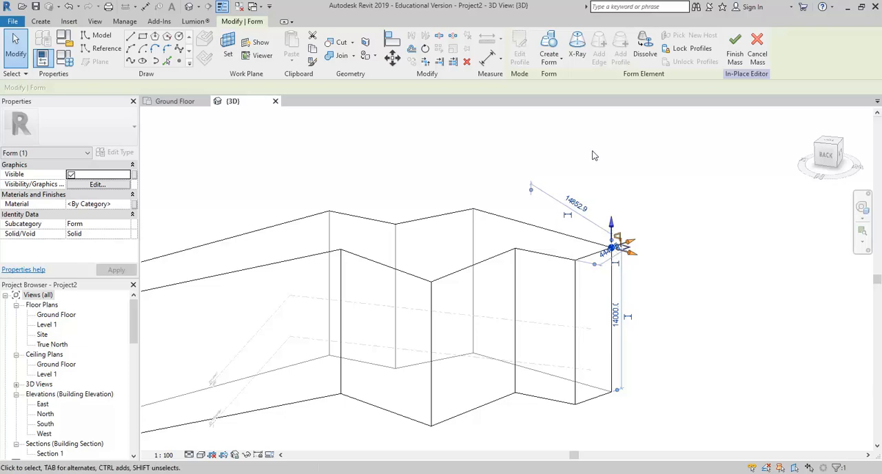
pyautogui.press('Escape')
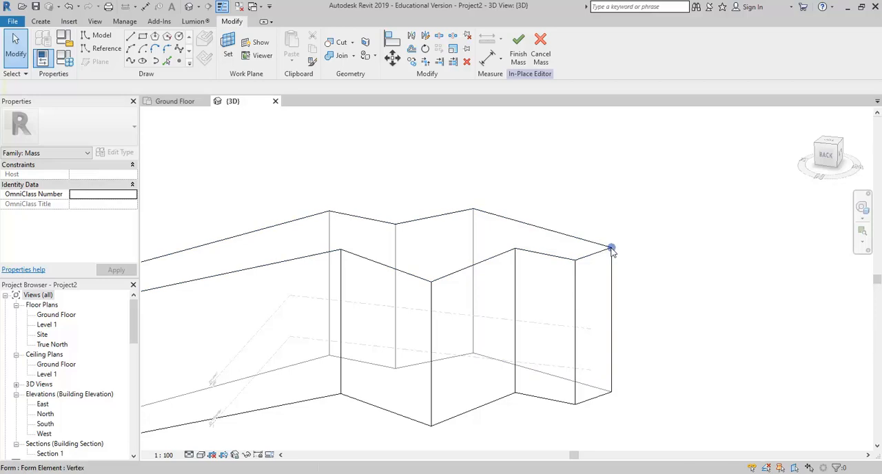
pyautogui.click(611, 249)
pyautogui.moveTo(613, 222); pyautogui.dragTo(614, 199)
# - Raise the short wing's inner top corner vertex, where it meets the middle section, and deselect it
pyautogui.keyDown('shift'); pyautogui.moveTo(540, 296); pyautogui.dragTo(456, 267, button='middle'); pyautogui.keyUp('shift')
pyautogui.moveTo(512, 286); pyautogui.dragTo(674, 233, button='middle')
pyautogui.click(360, 384)
pyautogui.keyDown('shift'); pyautogui.moveTo(360, 384); pyautogui.dragTo(377, 378, button='middle'); pyautogui.keyUp('shift')
pyautogui.click(681, 215)
pyautogui.keyDown('shift'); pyautogui.moveTo(678, 219); pyautogui.dragTo(625, 266, button='middle'); pyautogui.keyUp('shift')
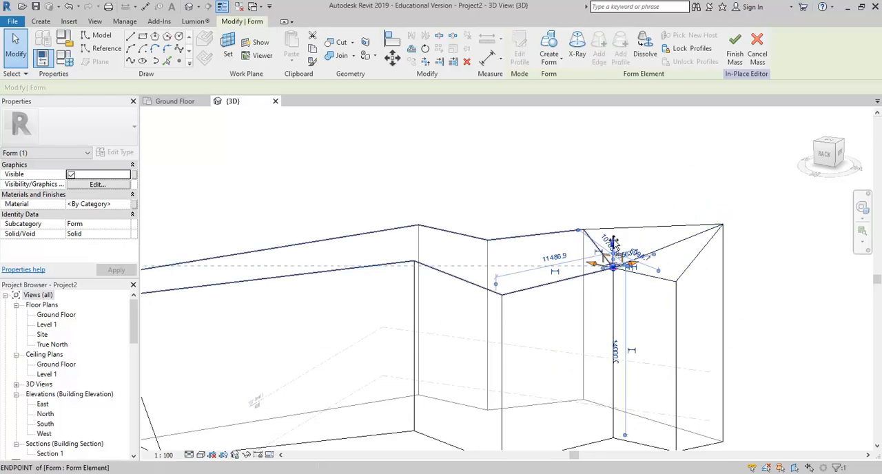
pyautogui.keyDown('shift'); pyautogui.moveTo(620, 259); pyautogui.dragTo(478, 199, button='middle'); pyautogui.keyUp('shift')
pyautogui.click(475, 186)
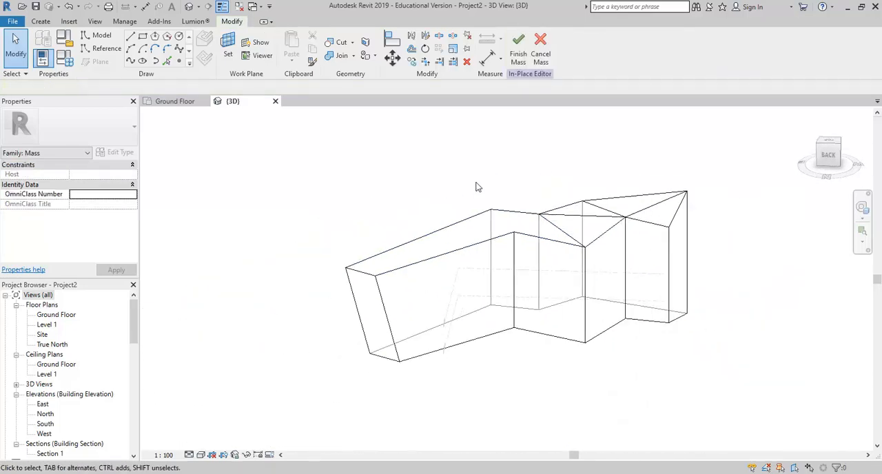
# - Lower the top edge of the long wing's leaning end face so its roof slopes down, and deselect the edge
pyautogui.scroll(2, 364, 278)
pyautogui.click(363, 276)
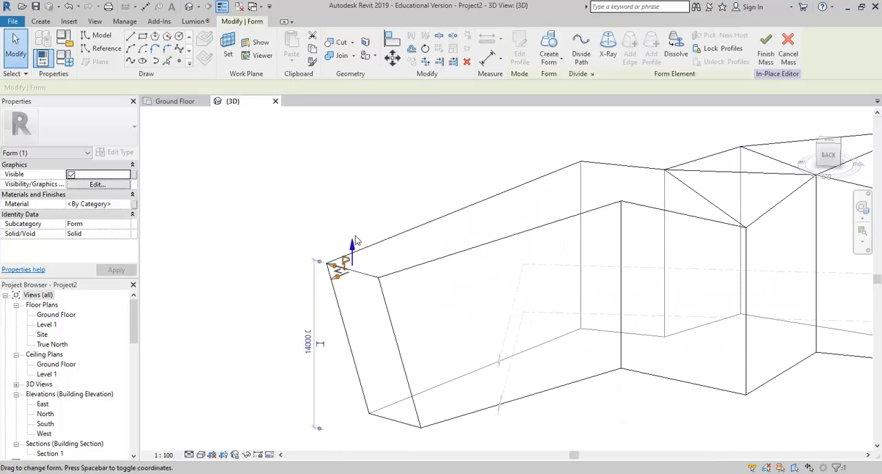
pyautogui.moveTo(353, 253); pyautogui.dragTo(353, 283)
pyautogui.click(354, 205)
pyautogui.keyDown('shift'); pyautogui.moveTo(354, 205); pyautogui.dragTo(600, 237, button='middle'); pyautogui.keyUp('shift')
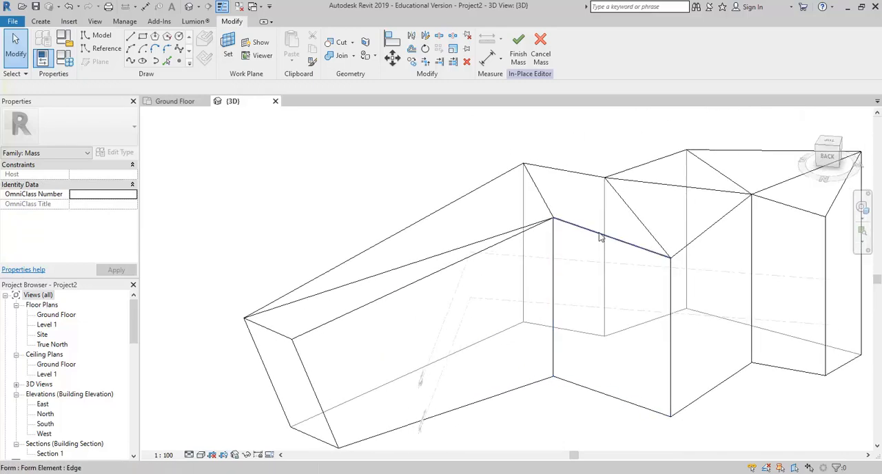
# - View the reshaped form from several angles, and practise selecting and deselecting the entire form instead of a single face
pyautogui.scroll(-3, 310, 194)
pyautogui.keyDown('shift'); pyautogui.moveTo(380, 255); pyautogui.dragTo(410, 222, button='middle'); pyautogui.keyUp('shift')
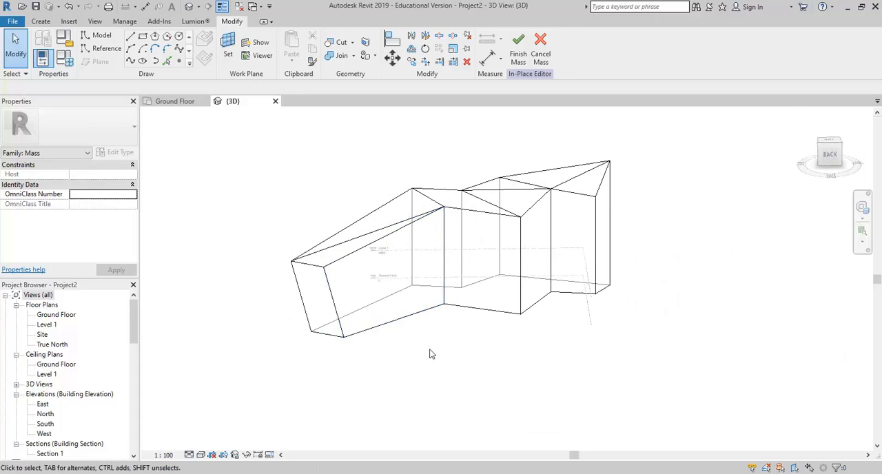
pyautogui.keyDown('shift'); pyautogui.moveTo(408, 351); pyautogui.dragTo(387, 356, button='middle'); pyautogui.keyUp('shift')
pyautogui.moveTo(389, 325); pyautogui.dragTo(388, 355, button='middle')
pyautogui.scroll(2, 388, 353)
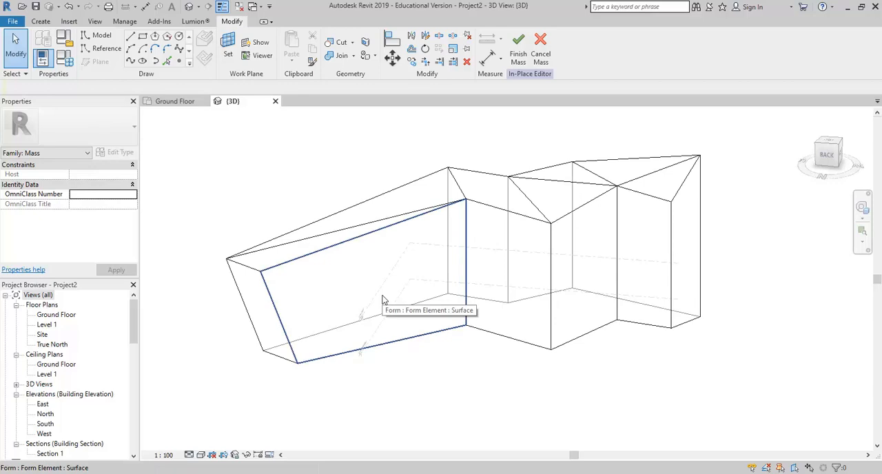
pyautogui.press('Tab')
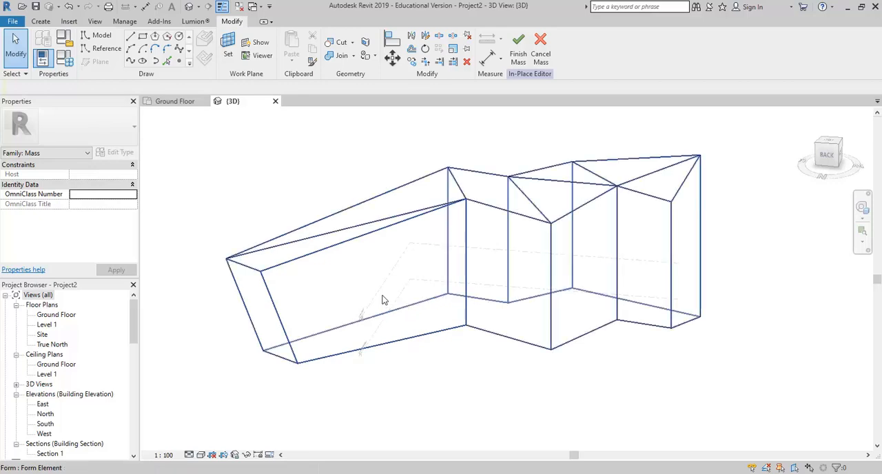
pyautogui.click(384, 300)
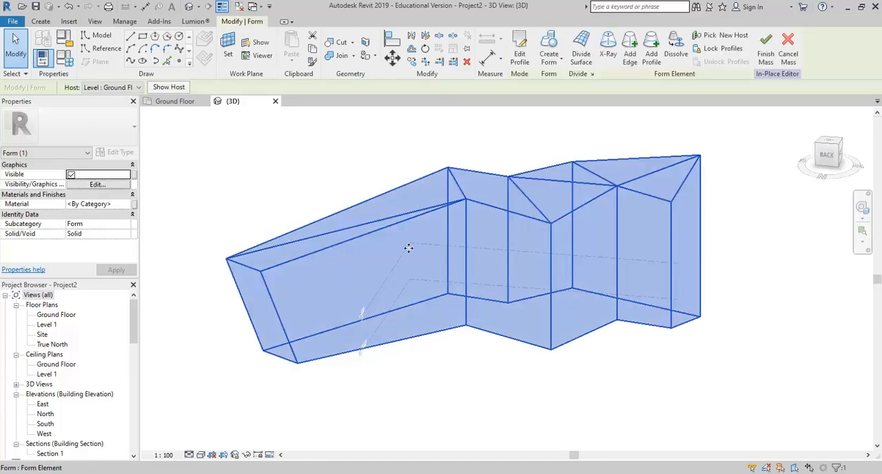
pyautogui.click(325, 128)
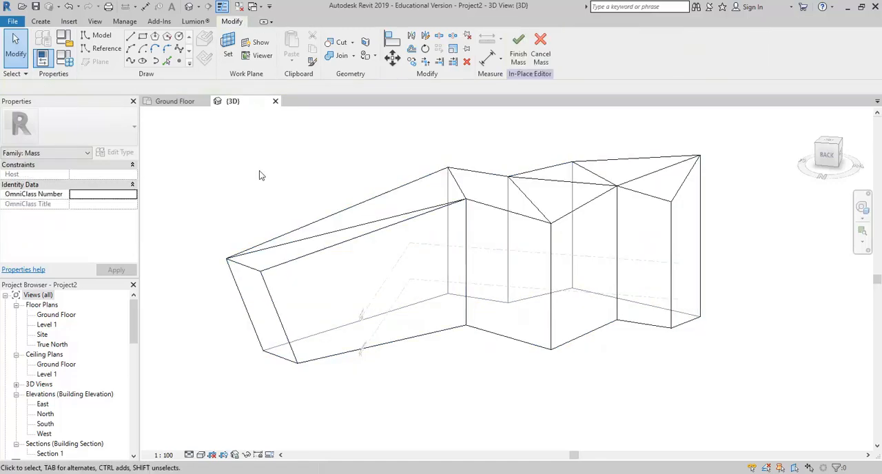
pyautogui.click(388, 227)
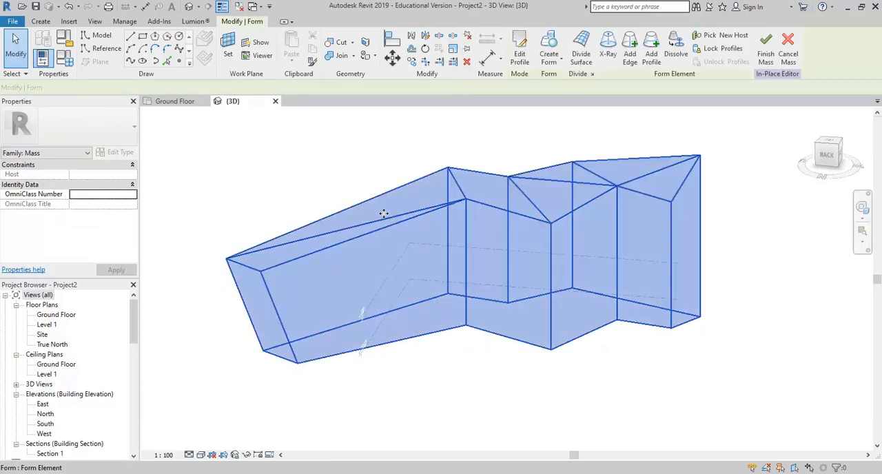
pyautogui.click(296, 189)
# - Turn on X-Ray for the whole form, and select its central trajectory line before clearing the selection
pyautogui.press('Tab')
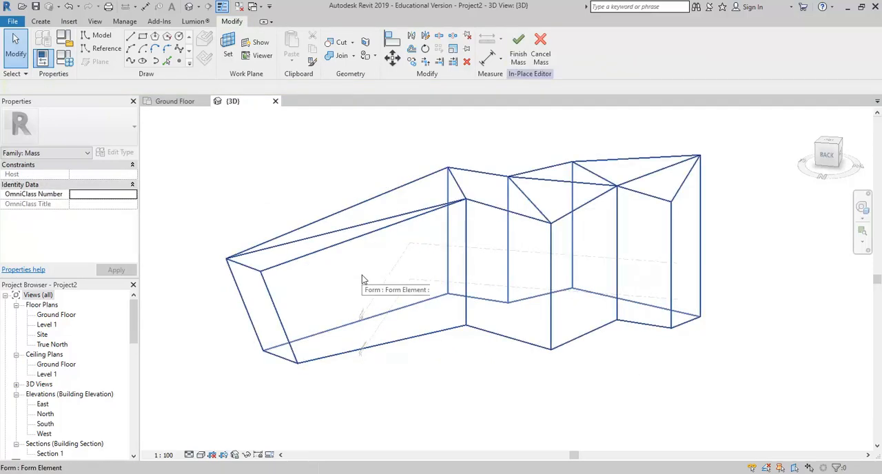
pyautogui.click(364, 280)
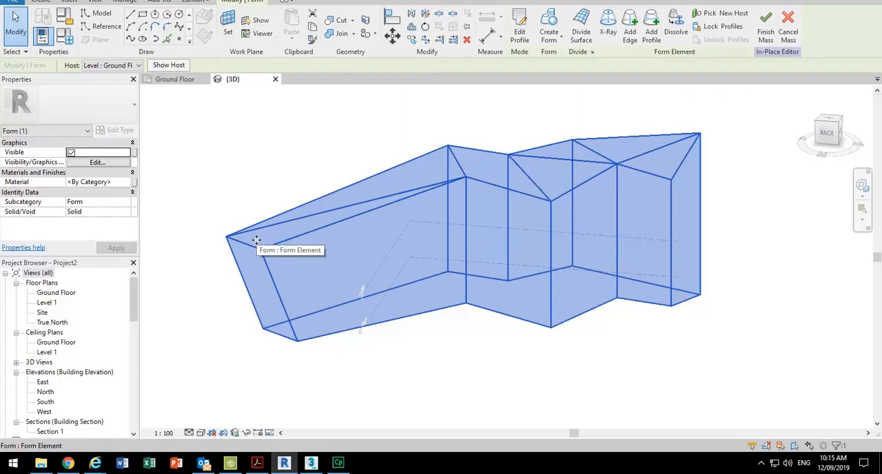
pyautogui.click(607, 29)
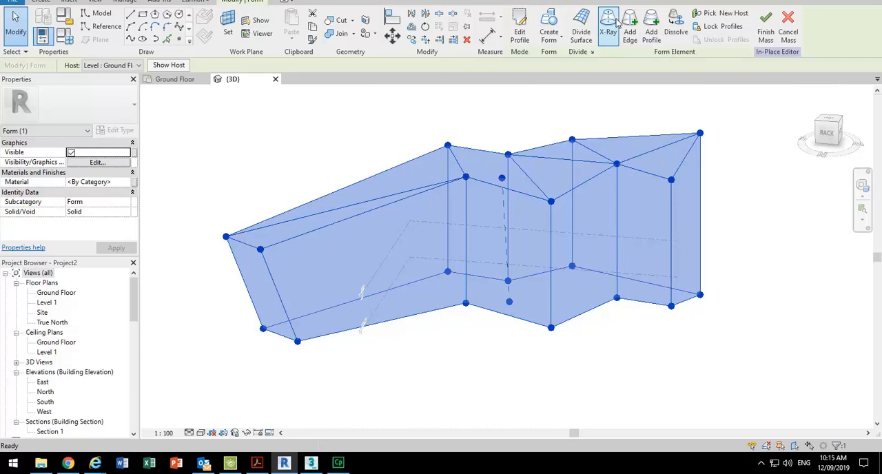
pyautogui.click(293, 165)
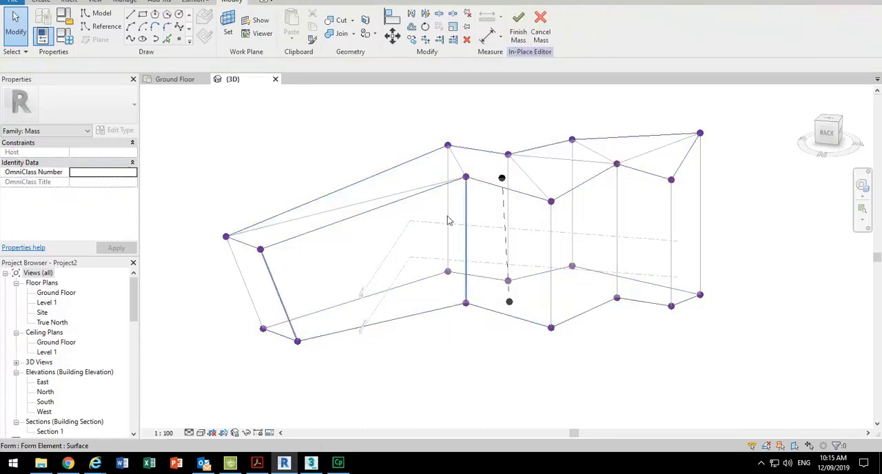
pyautogui.click(502, 180)
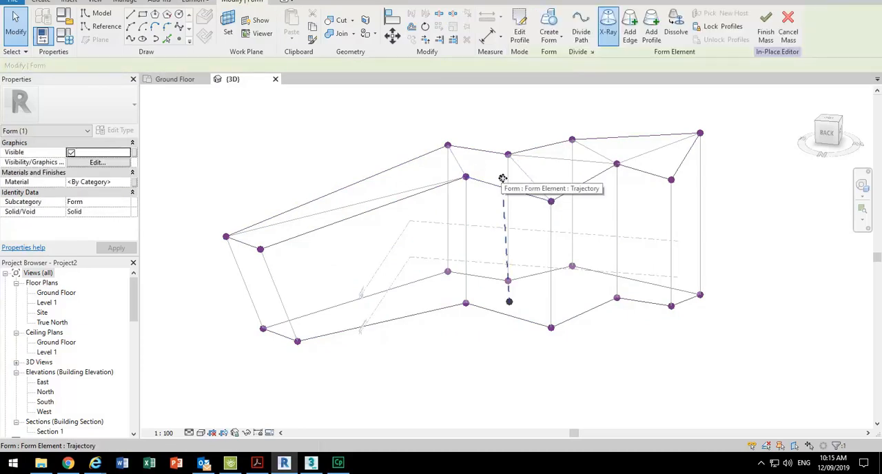
pyautogui.click(444, 111)
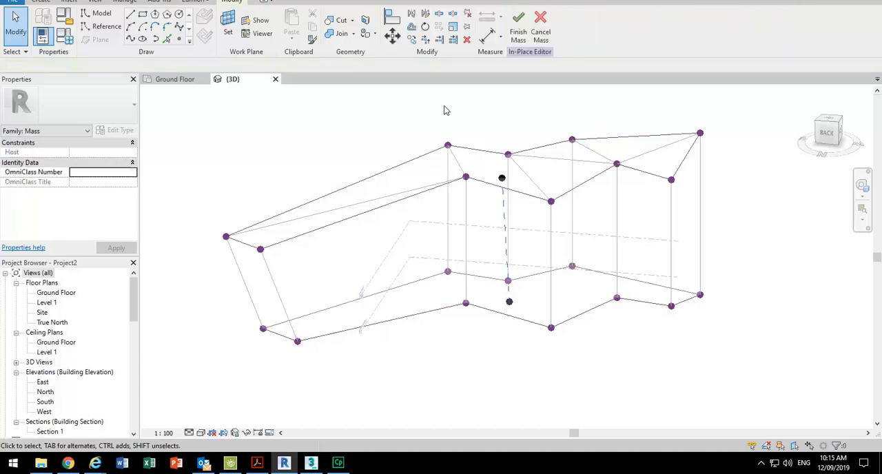
# - Add a profile around the form at about mid-height, starting from the long wing's front side face
pyautogui.click(350, 268)
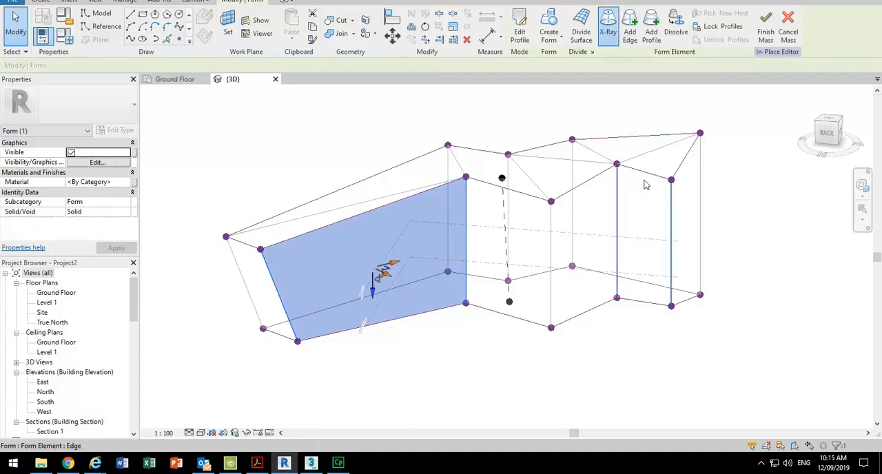
pyautogui.click(652, 34)
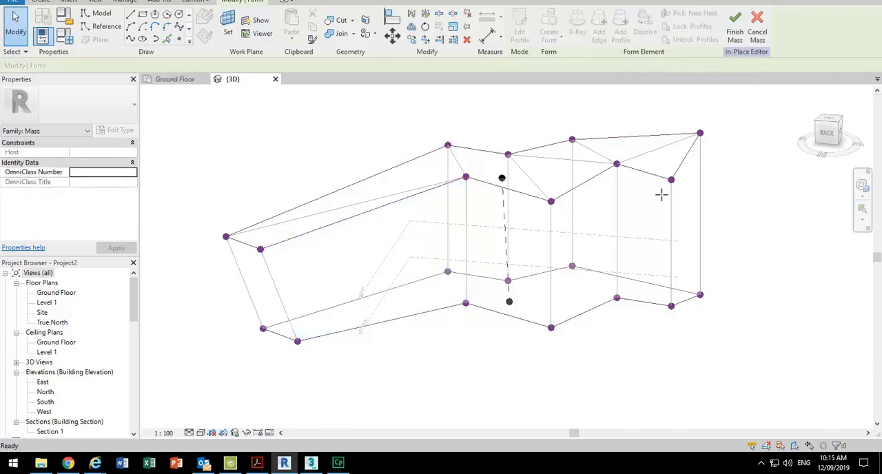
pyautogui.click(672, 237)
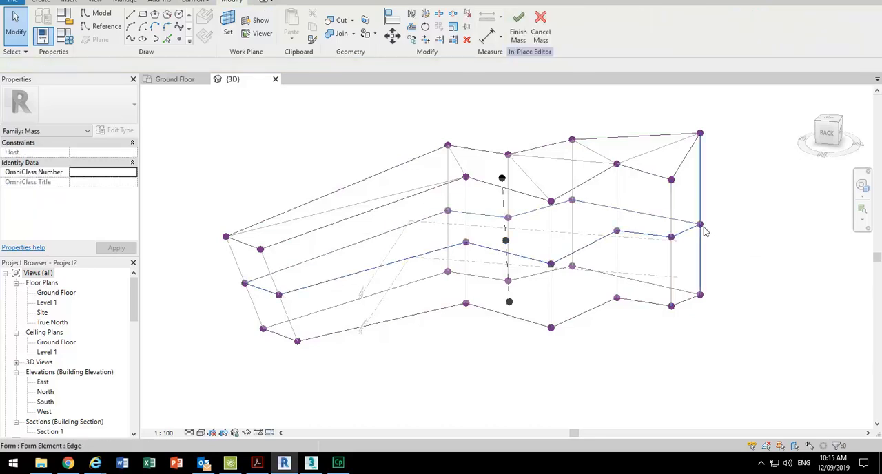
# - Move the added profile's outer back corner vertex inward at the far end of the short wing
pyautogui.click(700, 224)
pyautogui.moveTo(723, 224); pyautogui.dragTo(701, 240)
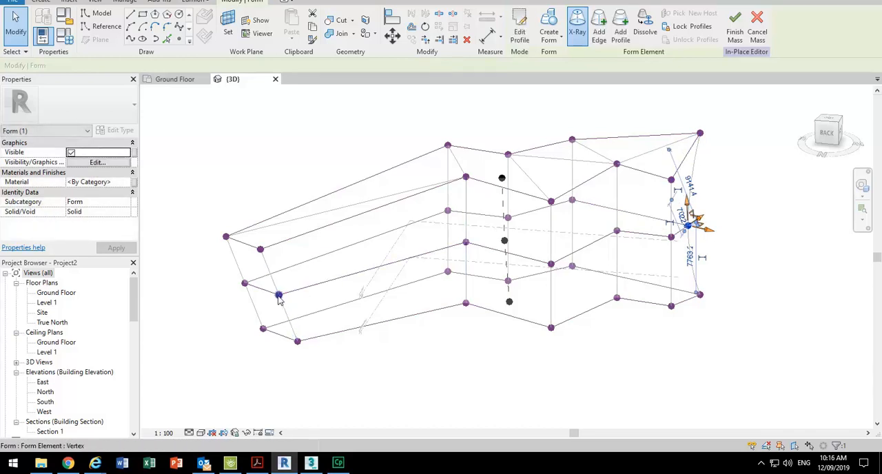
# - Move the added profile's end edge on the long wing inward to curve that end face, and finish the mass
pyautogui.click(245, 283)
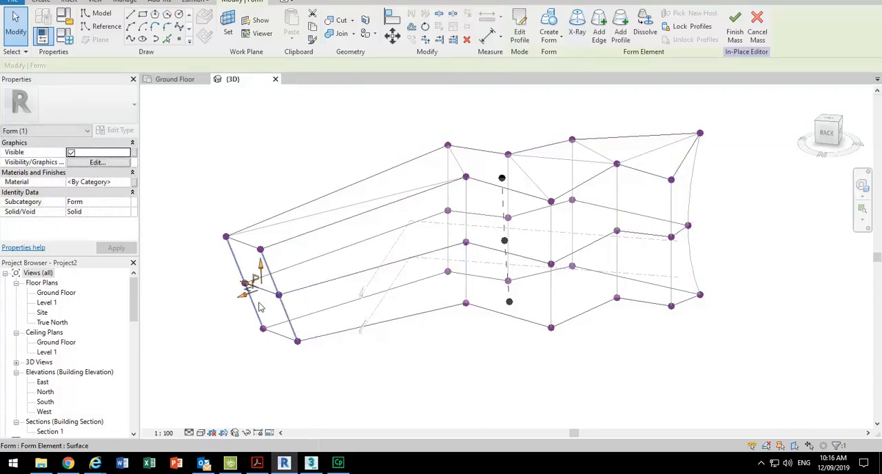
pyautogui.moveTo(249, 302); pyautogui.dragTo(265, 284)
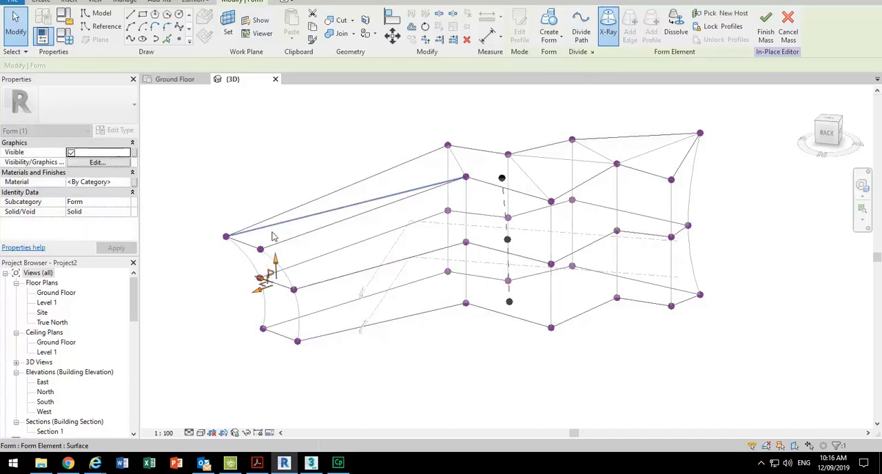
pyautogui.click(506, 343)
pyautogui.click(518, 28)
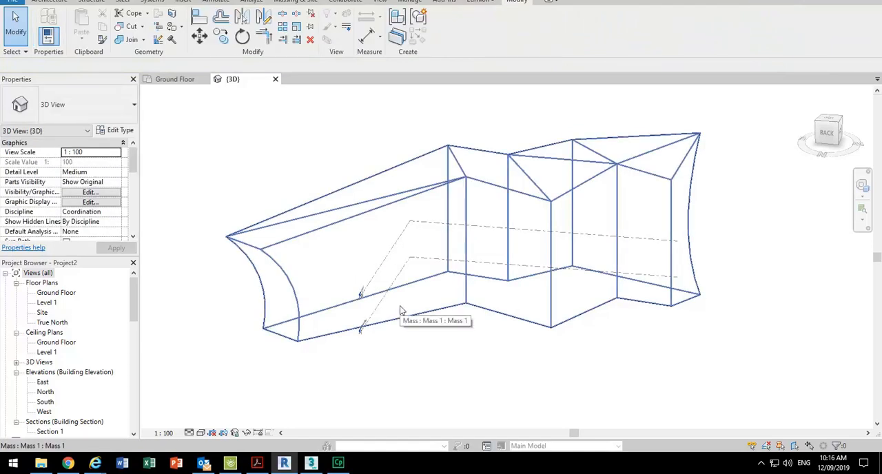
# - Reopen the finished mass for in-place editing and finish it again without changing the form
pyautogui.keyDown('shift'); pyautogui.moveTo(369, 162); pyautogui.dragTo(377, 172, button='middle'); pyautogui.keyUp('shift')
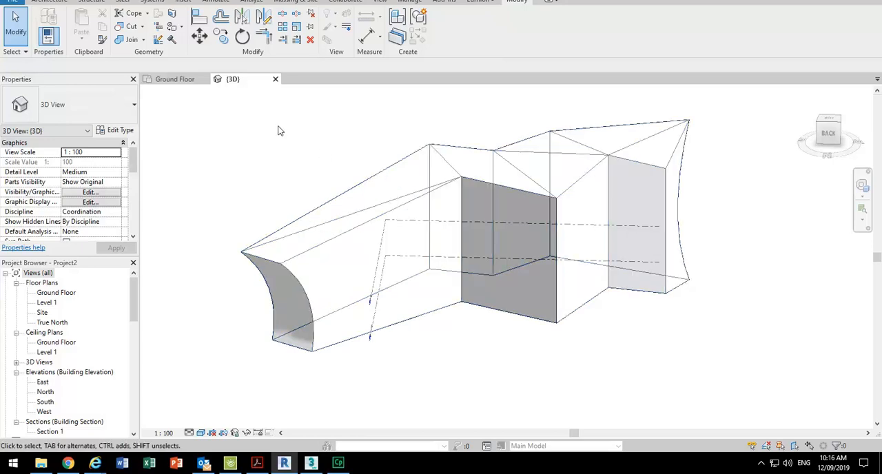
pyautogui.scroll(-1, 311, 186)
pyautogui.keyDown('shift'); pyautogui.moveTo(501, 229); pyautogui.dragTo(265, 222, button='middle'); pyautogui.keyUp('shift')
pyautogui.scroll(1, 301, 176)
pyautogui.scroll(-1, 302, 177)
pyautogui.moveTo(307, 181); pyautogui.dragTo(291, 203, button='middle')
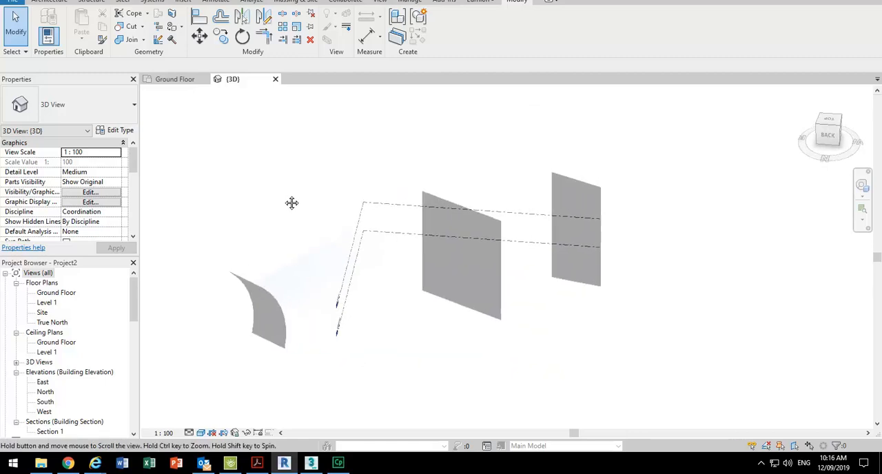
pyautogui.click(331, 226)
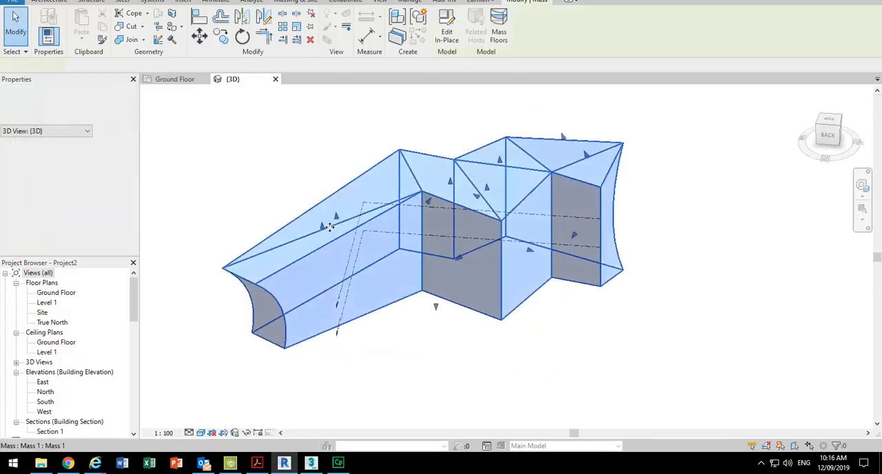
pyautogui.click(451, 26)
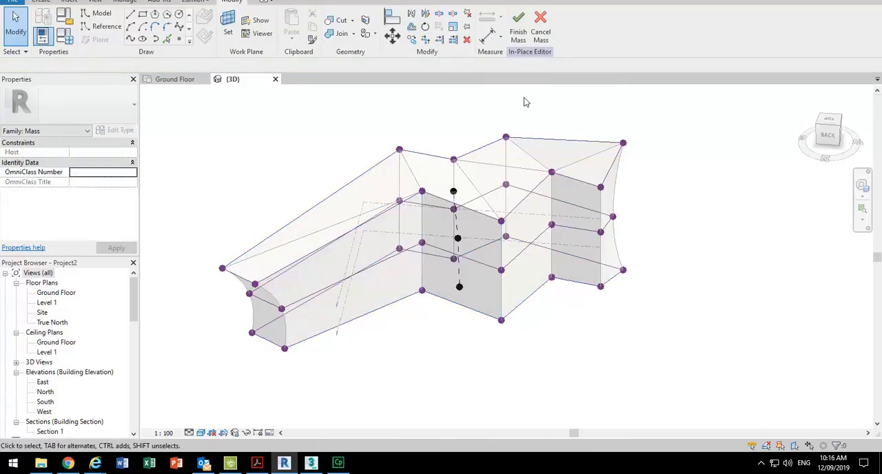
pyautogui.click(520, 34)
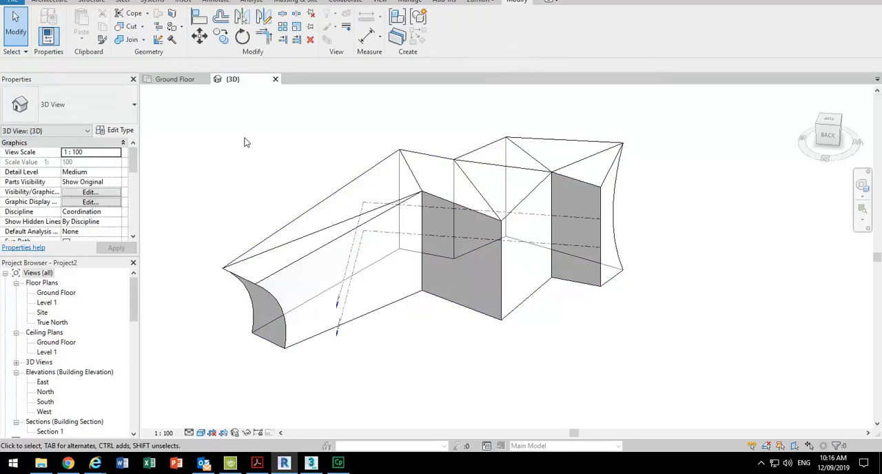
# - Open the North elevation and extend the head ends of the two level lines beyond the short wing's side of the mass
pyautogui.doubleClick(45, 392)
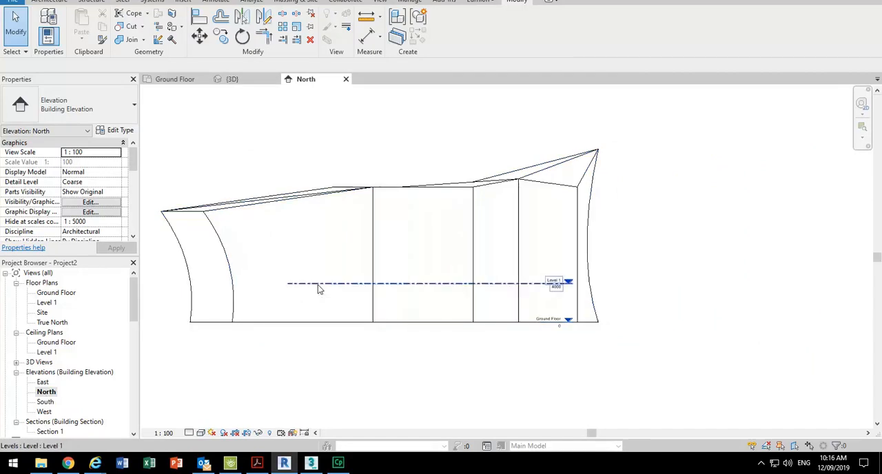
pyautogui.click(318, 283)
pyautogui.scroll(4, 595, 296)
pyautogui.moveTo(549, 282); pyautogui.dragTo(769, 279)
pyautogui.scroll(-3, 696, 227)
pyautogui.click(610, 296)
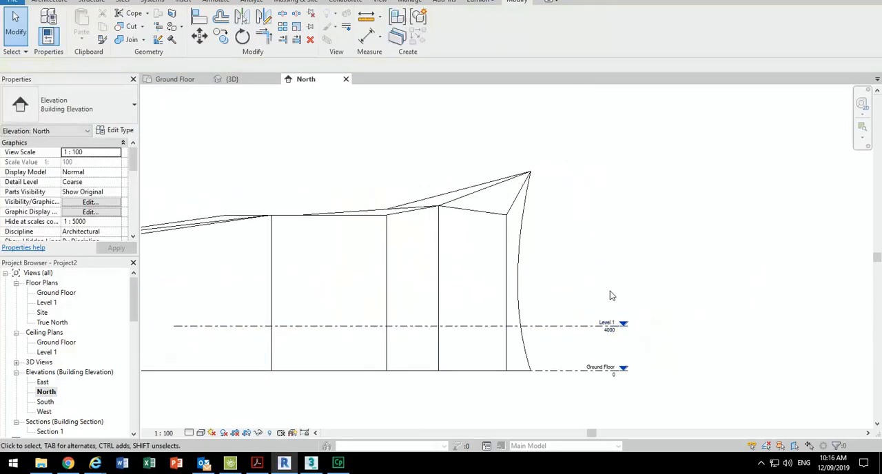
# - Extend the opposite ends of the Level 1 and Ground Floor lines past the end of the long wing
pyautogui.click(559, 325)
pyautogui.moveTo(280, 377); pyautogui.dragTo(422, 347, button='middle')
pyautogui.scroll(1, 422, 347)
pyautogui.moveTo(299, 298); pyautogui.dragTo(415, 298, button='middle')
pyautogui.moveTo(416, 288); pyautogui.dragTo(189, 288)
pyautogui.scroll(-1, 505, 344)
pyautogui.moveTo(505, 344); pyautogui.dragTo(175, 315, button='middle')
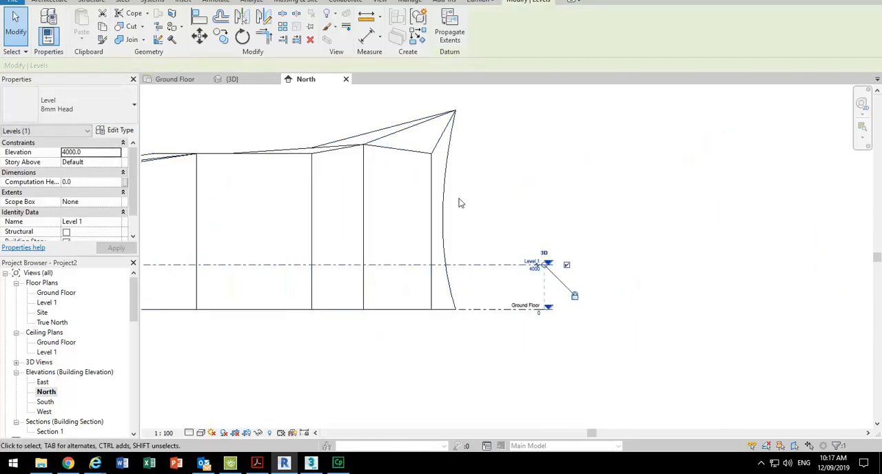
# - Copy Level 1 upward by the 4000 mm spacing between Ground Floor and Level 1
pyautogui.click(527, 220)
pyautogui.moveTo(527, 218); pyautogui.dragTo(488, 278)
pyautogui.scroll(1, 484, 259)
pyautogui.moveTo(483, 259); pyautogui.dragTo(380, 190, button='middle')
pyautogui.click(221, 37)
pyautogui.moveTo(427, 246); pyautogui.dragTo(479, 368, button='middle')
pyautogui.scroll(1, 480, 368)
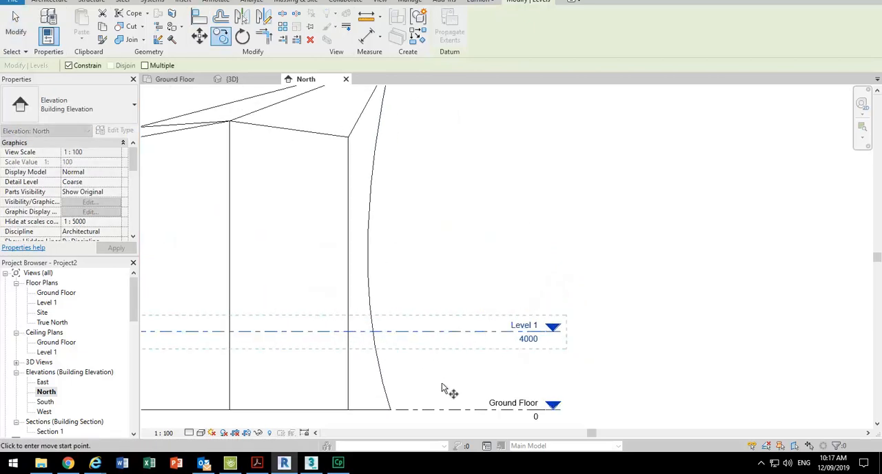
pyautogui.click(441, 410)
pyautogui.click(440, 332)
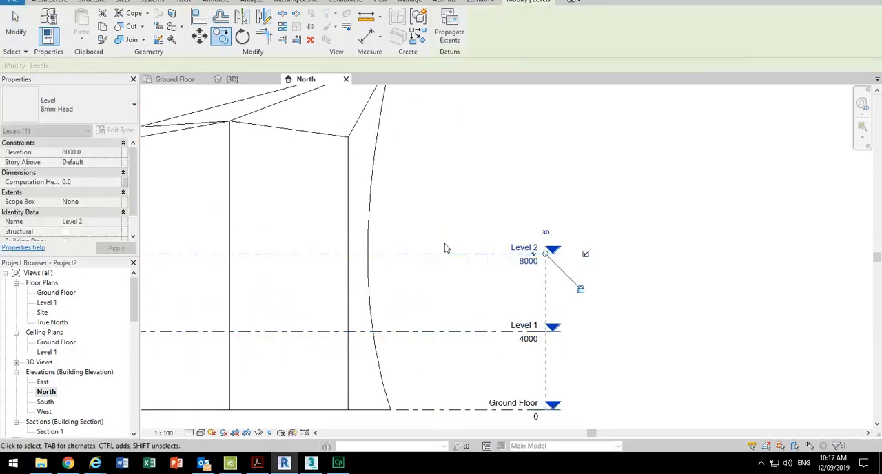
# - Copy the levels at 4000 and 8000 together upward by 8000 mm
pyautogui.moveTo(460, 215); pyautogui.dragTo(437, 364)
pyautogui.click(221, 36)
pyautogui.click(455, 410)
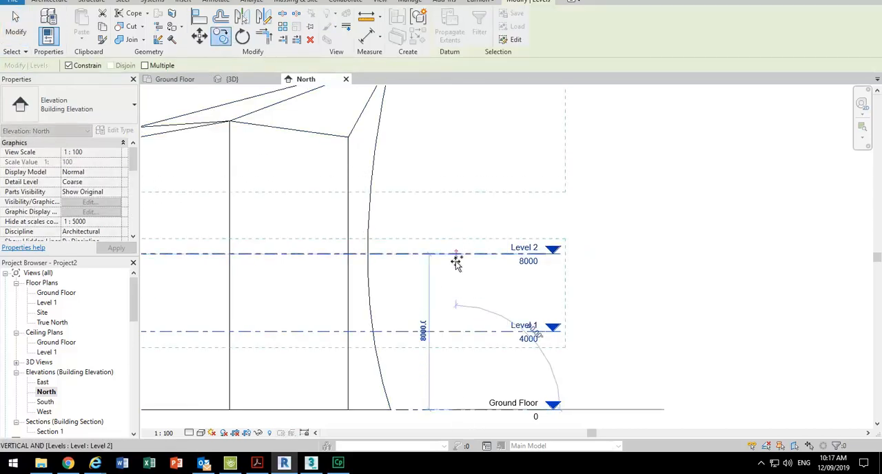
pyautogui.click(459, 252)
pyautogui.scroll(-3, 522, 322)
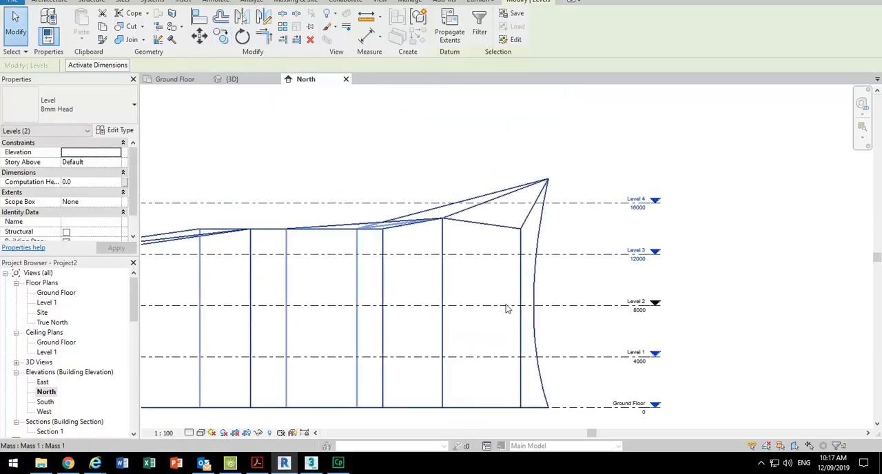
# - Rename the topmost level at 16000 as Roof
pyautogui.press('Escape')
pyautogui.click(602, 207)
pyautogui.click(632, 197)
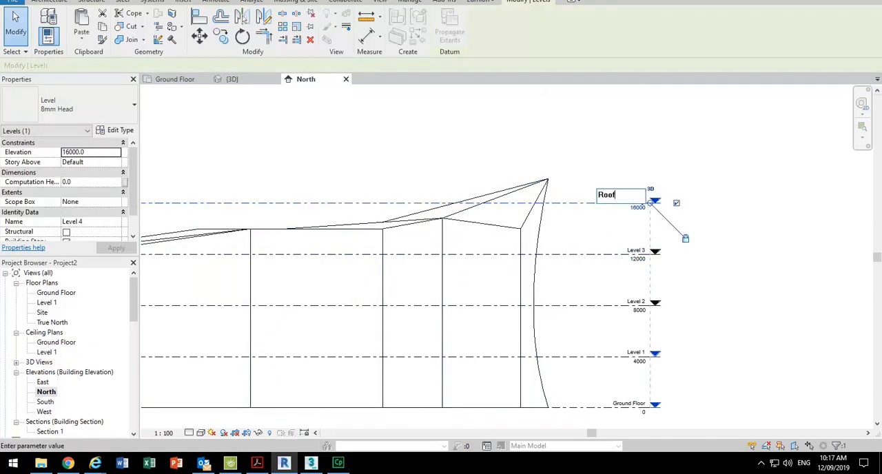
pyautogui.write('Roof')
pyautogui.press('Return')
pyautogui.click(442, 135)
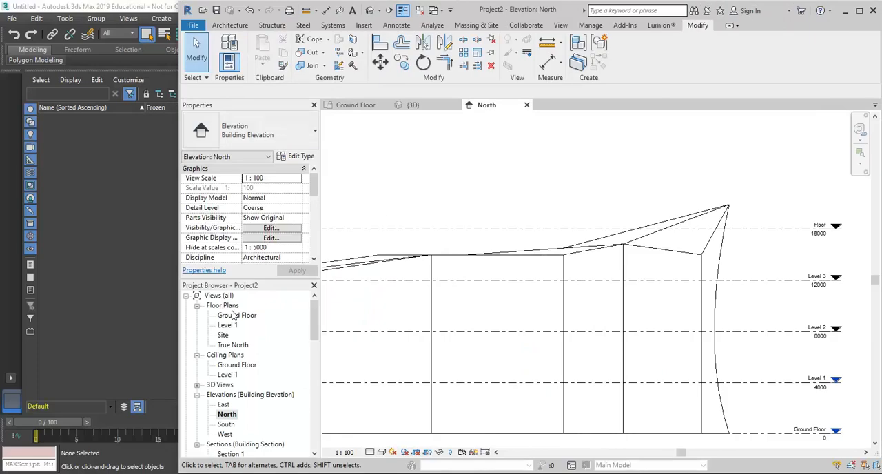
# - Create floor plan views for Level 2, Level 3 and Roof, and undo their creation
pyautogui.scroll(-1, 626, 272)
pyautogui.moveTo(626, 271); pyautogui.dragTo(516, 283, button='middle')
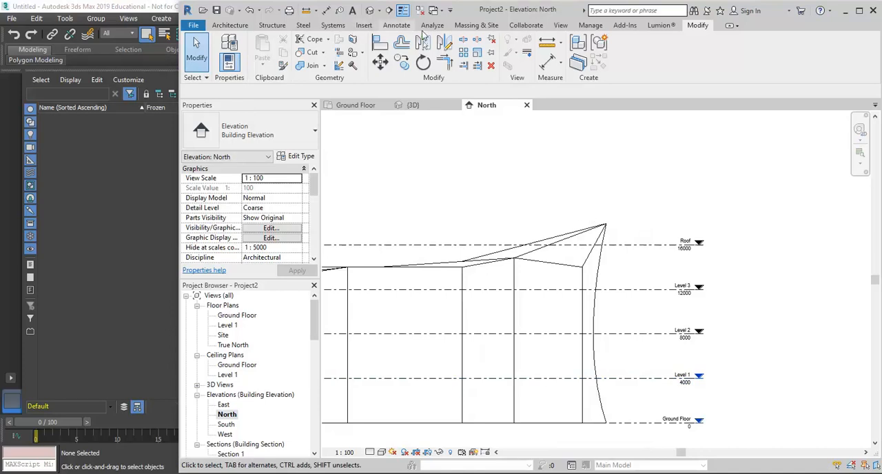
pyautogui.click(560, 25)
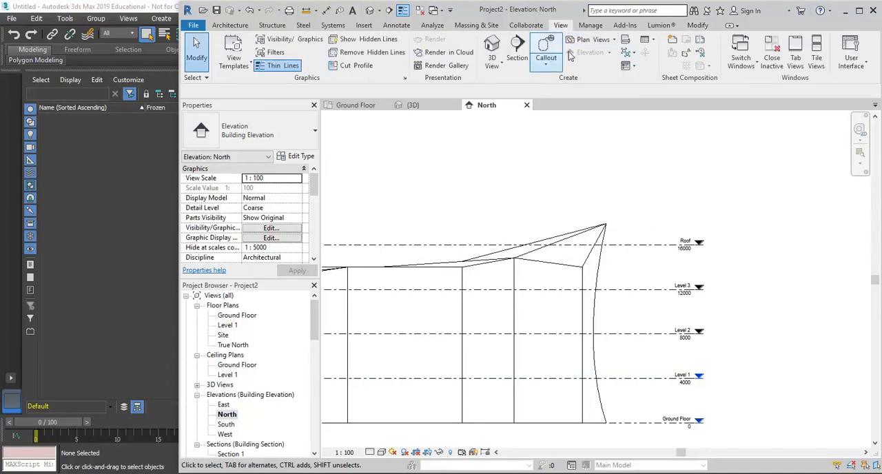
pyautogui.click(591, 40)
pyautogui.click(600, 58)
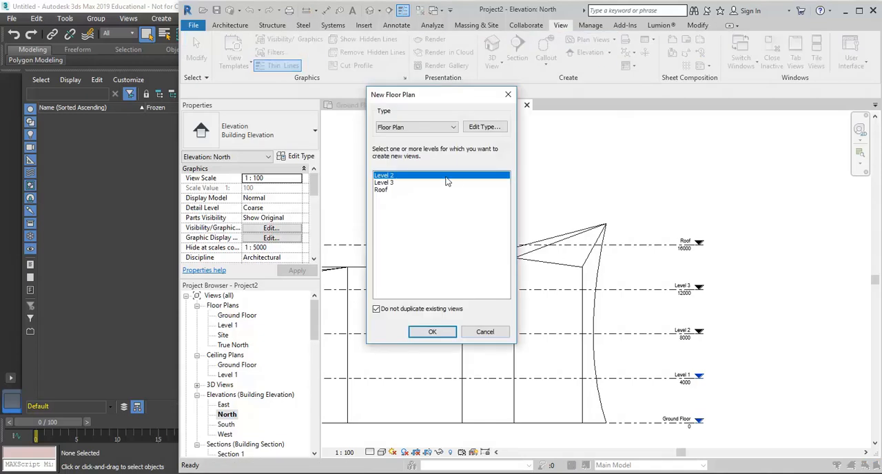
pyautogui.moveTo(403, 178); pyautogui.dragTo(396, 190)
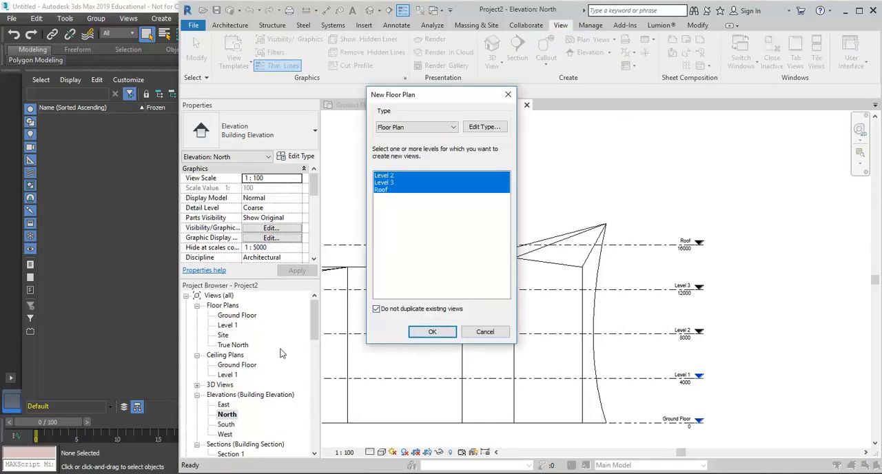
pyautogui.click(432, 333)
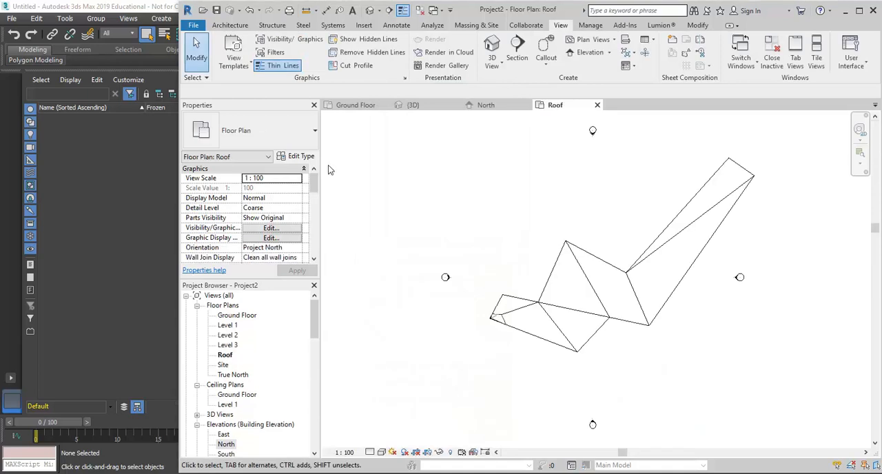
pyautogui.click(250, 11)
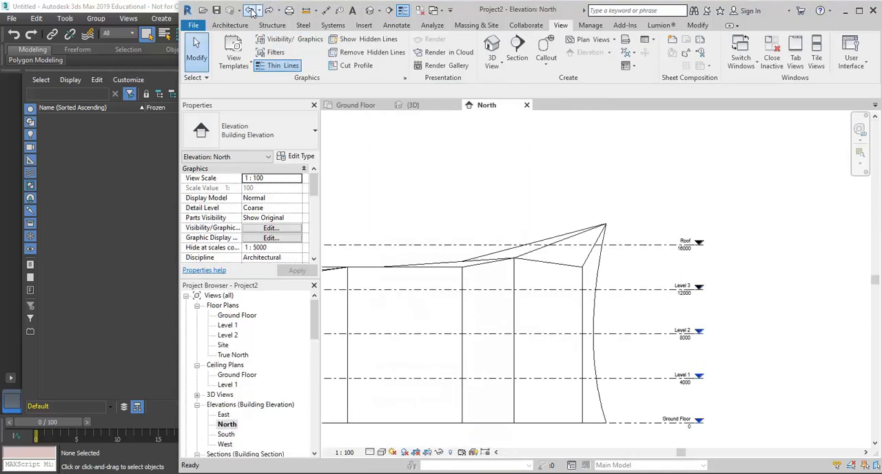
pyautogui.click(250, 10)
# - Open the 3D view and generate mass floors in the mass for Ground Floor, Level 1, Level 2 and Level 3
pyautogui.scroll(-3, 540, 204)
pyautogui.moveTo(539, 204); pyautogui.dragTo(597, 202, button='middle')
pyautogui.doubleClick(221, 384)
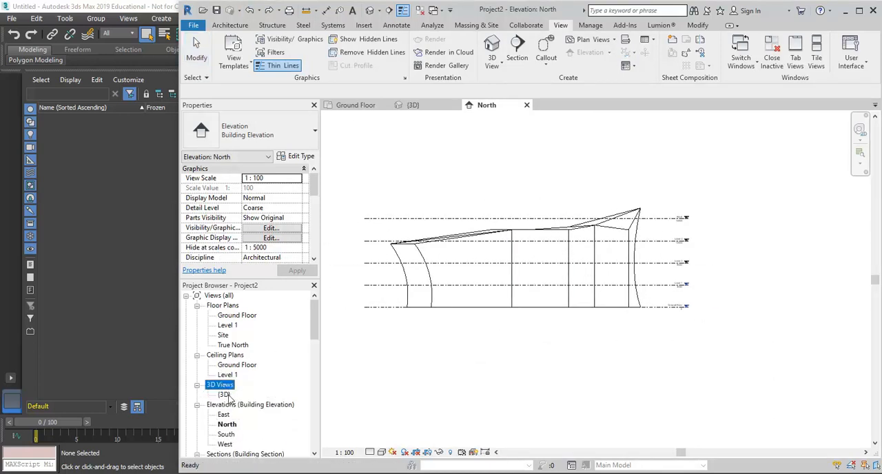
pyautogui.doubleClick(225, 395)
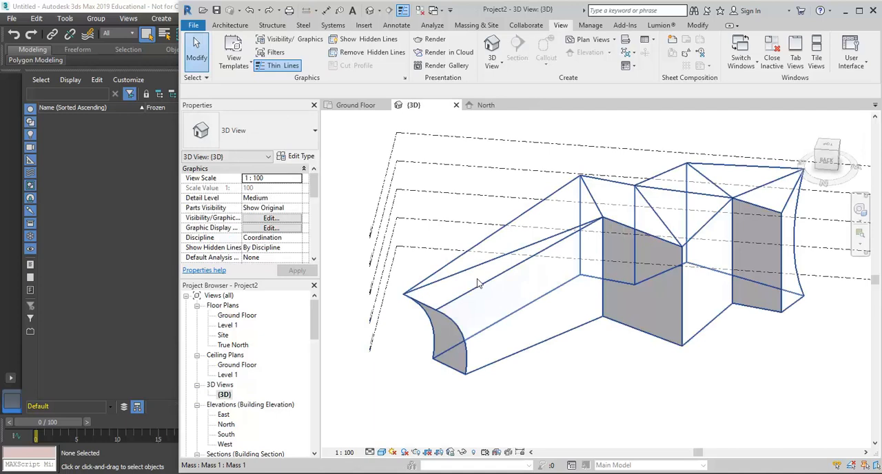
pyautogui.click(477, 278)
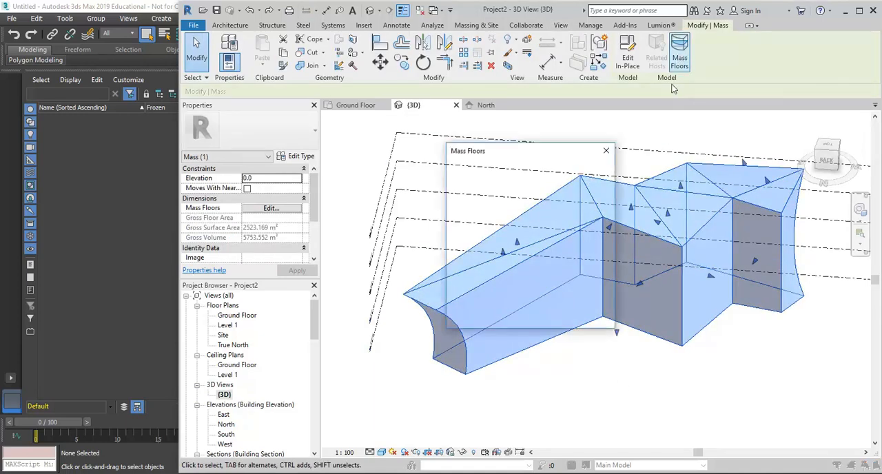
pyautogui.click(681, 62)
pyautogui.click(458, 180)
pyautogui.click(458, 189)
pyautogui.click(458, 197)
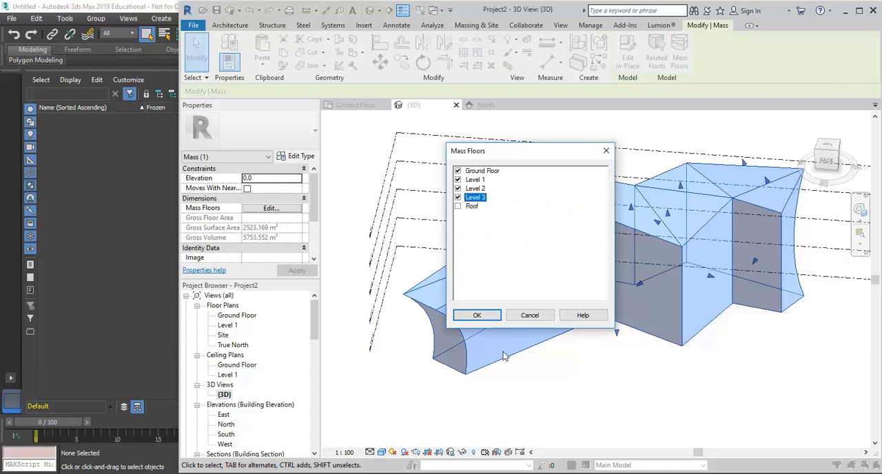
pyautogui.click(477, 314)
pyautogui.click(630, 409)
# - Select the whole mass and clear it, and delete only the mass floor on Level 3
pyautogui.keyDown('shift'); pyautogui.moveTo(630, 410); pyautogui.dragTo(542, 407, button='middle'); pyautogui.keyUp('shift')
pyautogui.keyDown('shift'); pyautogui.moveTo(387, 382); pyautogui.dragTo(531, 423, button='middle'); pyautogui.keyUp('shift')
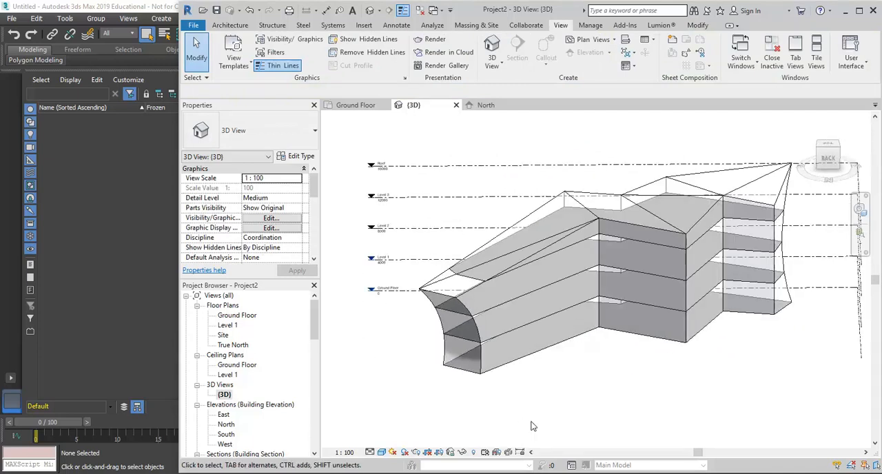
pyautogui.click(605, 276)
pyautogui.click(604, 275)
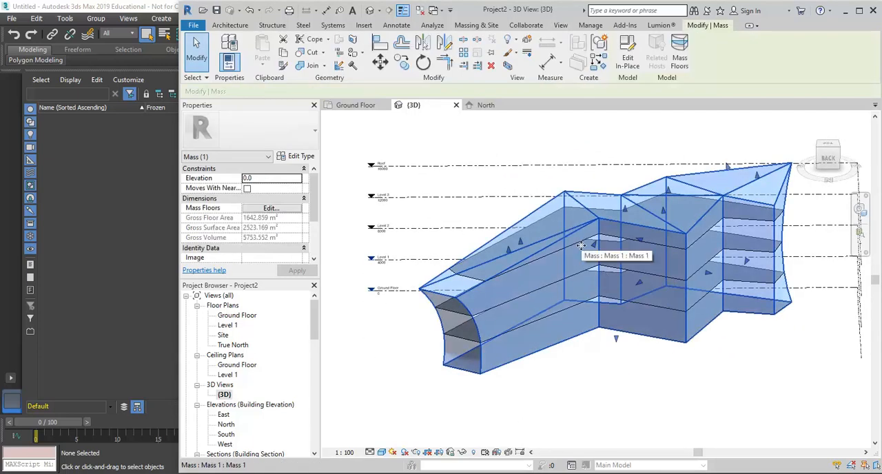
pyautogui.press('Escape')
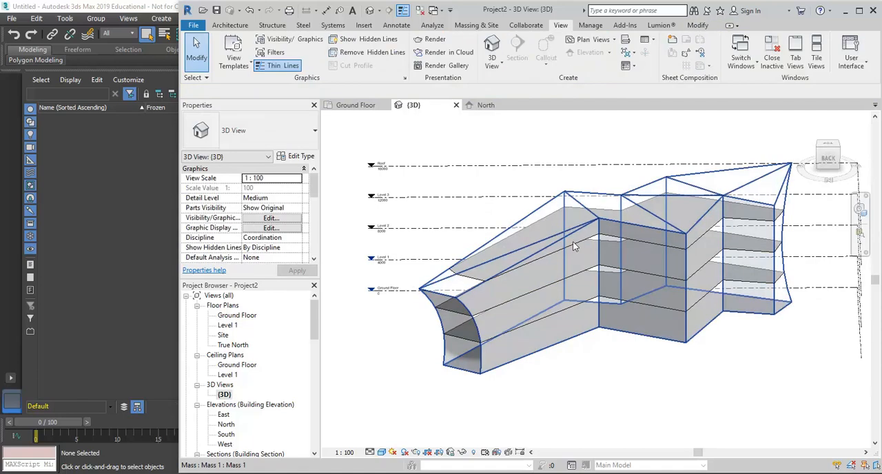
pyautogui.click(578, 245)
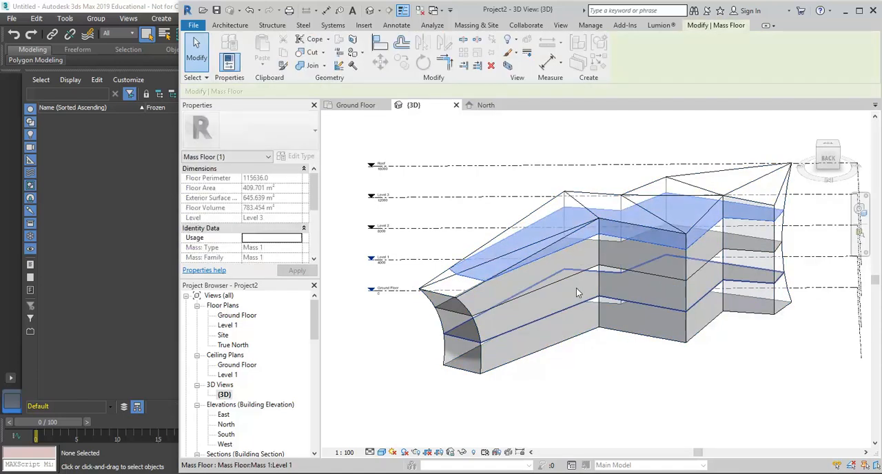
pyautogui.press('Escape')
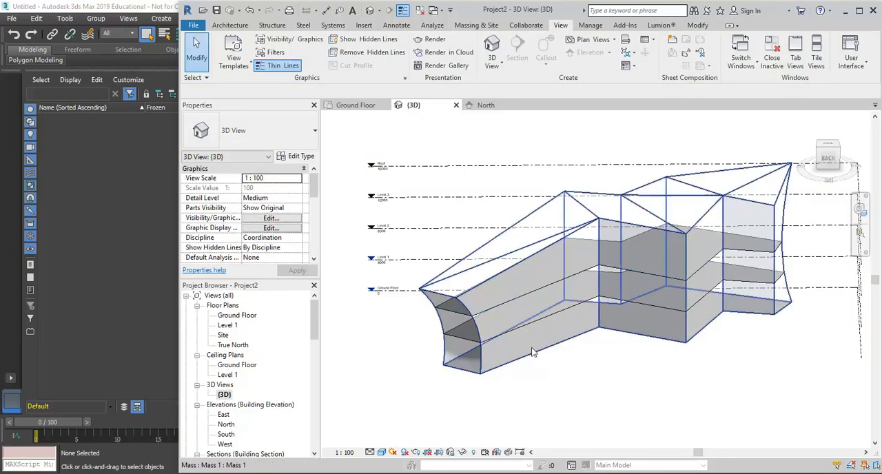
# - Check which levels are enabled in the mass's Mass Floors settings, cancel without changes, and view the floors at an angle
pyautogui.click(537, 356)
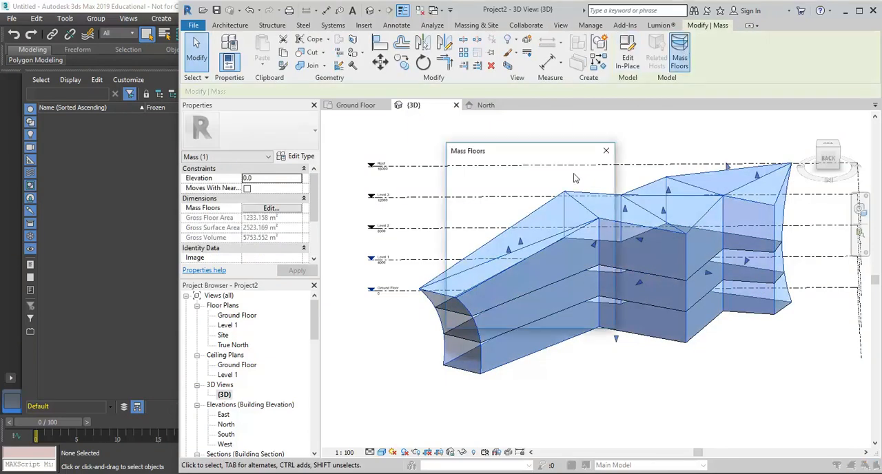
pyautogui.click(679, 54)
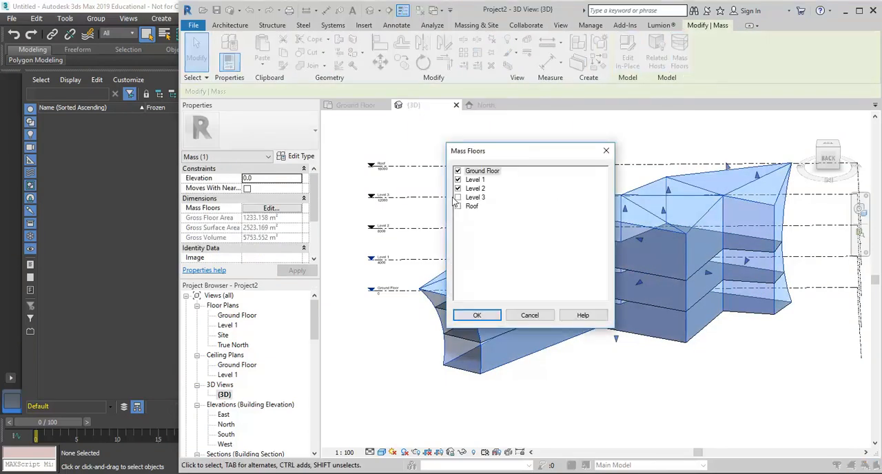
pyautogui.click(530, 315)
pyautogui.click(582, 394)
pyautogui.keyDown('shift'); pyautogui.moveTo(581, 393); pyautogui.dragTo(532, 365, button='middle'); pyautogui.keyUp('shift')
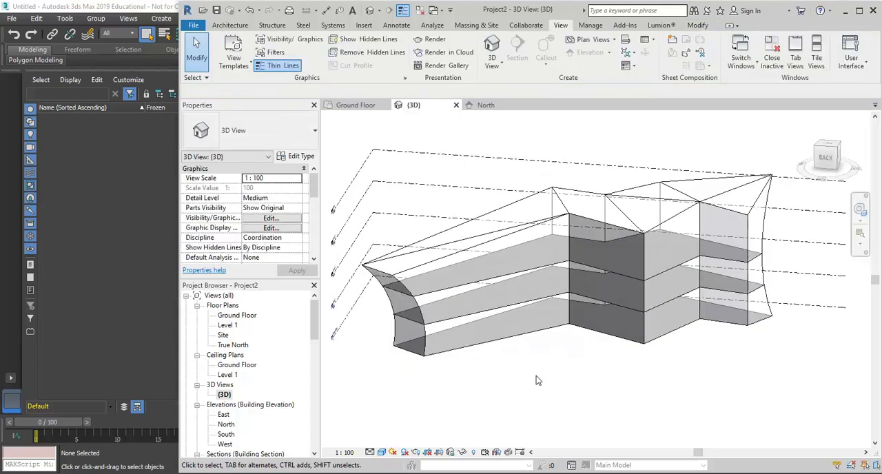
# - Use Wall by Face to place a Double brick - 270 wall on the long front face of the mass
pyautogui.click(228, 26)
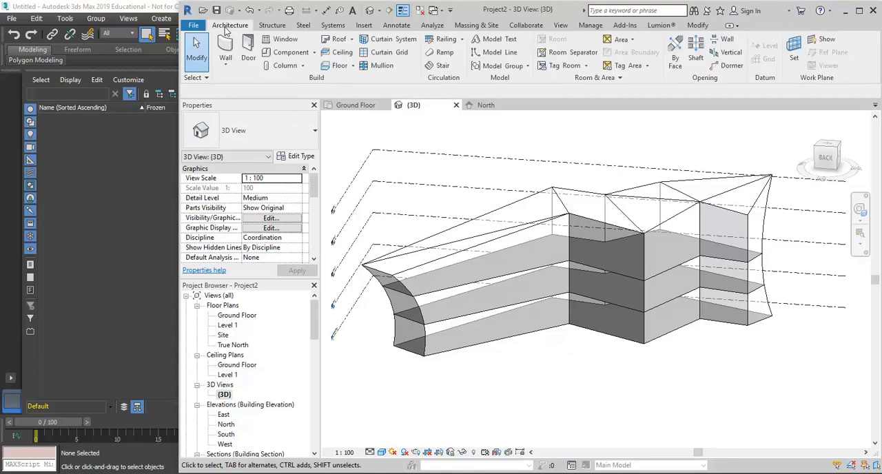
pyautogui.click(475, 25)
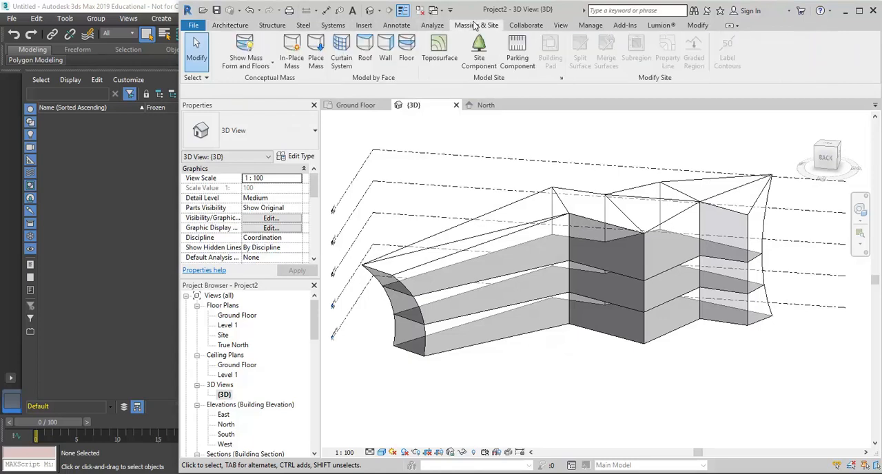
pyautogui.click(387, 59)
pyautogui.keyDown('shift'); pyautogui.moveTo(429, 307); pyautogui.dragTo(574, 292, button='middle'); pyautogui.keyUp('shift')
pyautogui.scroll(2, 551, 323)
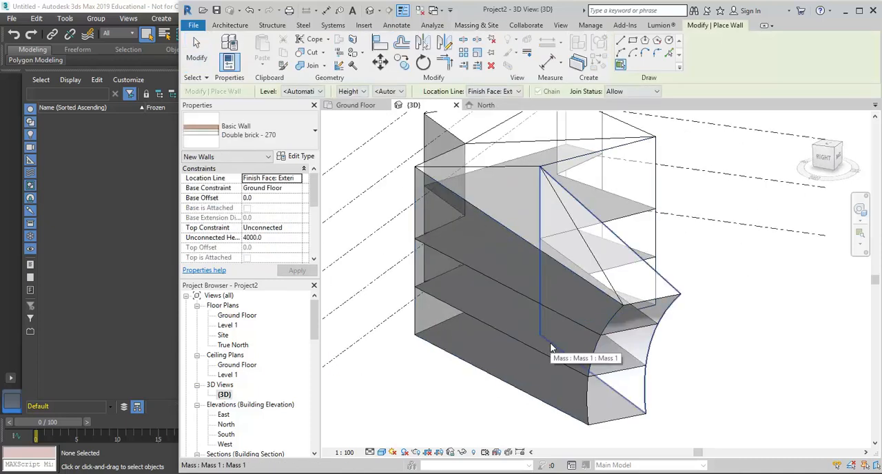
pyautogui.click(446, 298)
# - Place Double brick - 270 walls on the remaining front faces and on the short back face beside the curved end
pyautogui.keyDown('shift'); pyautogui.moveTo(446, 305); pyautogui.dragTo(496, 273, button='middle'); pyautogui.keyUp('shift')
pyautogui.click(496, 262)
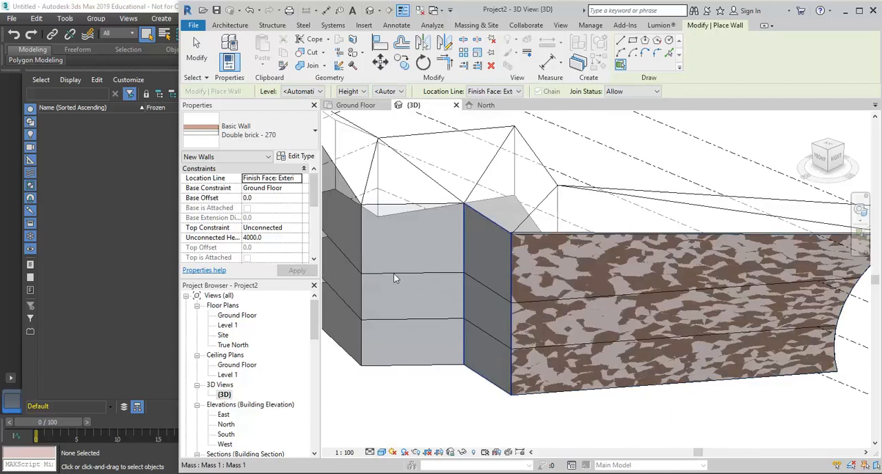
pyautogui.click(419, 251)
pyautogui.keyDown('shift'); pyautogui.moveTo(429, 312); pyautogui.dragTo(476, 333, button='middle'); pyautogui.keyUp('shift')
pyautogui.click(407, 281)
pyautogui.moveTo(398, 331); pyautogui.dragTo(583, 325, button='middle')
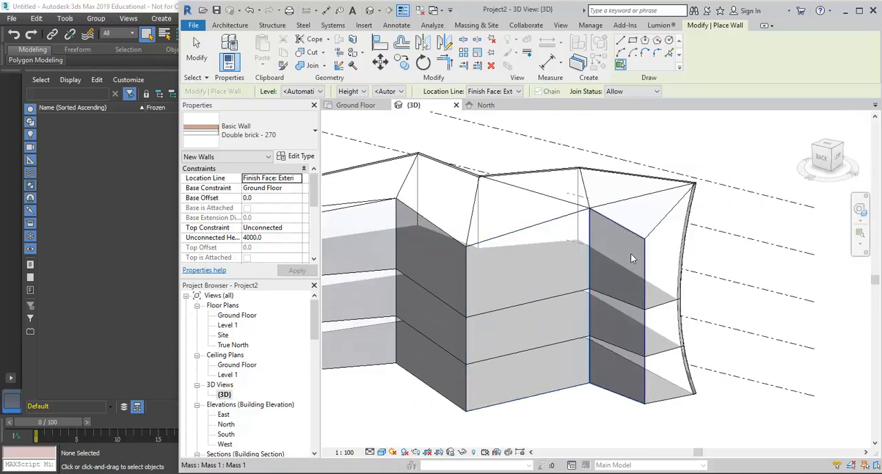
pyautogui.click(633, 258)
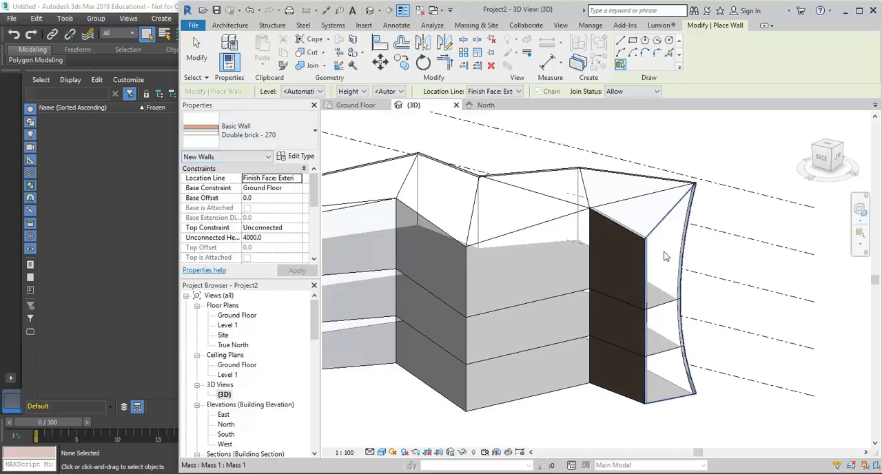
# - Try to place a Storefront curtain wall on the curved end face next to the short brick wall
pyautogui.click(284, 135)
pyautogui.scroll(-3, 245, 333)
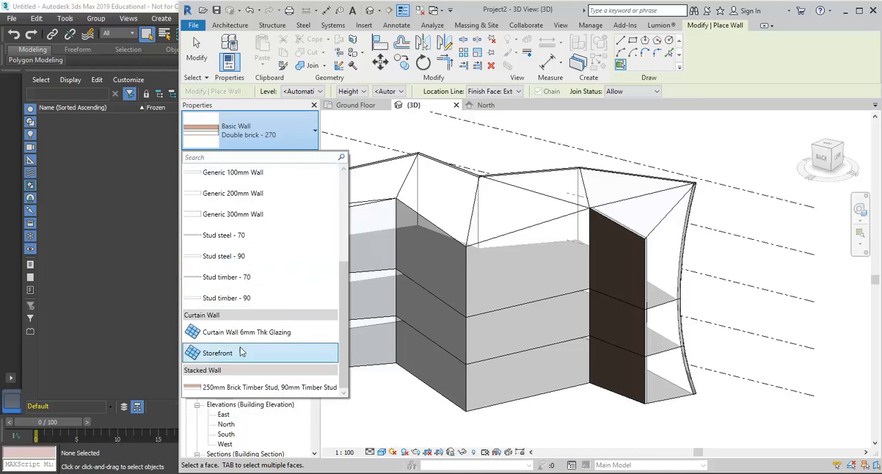
pyautogui.click(222, 353)
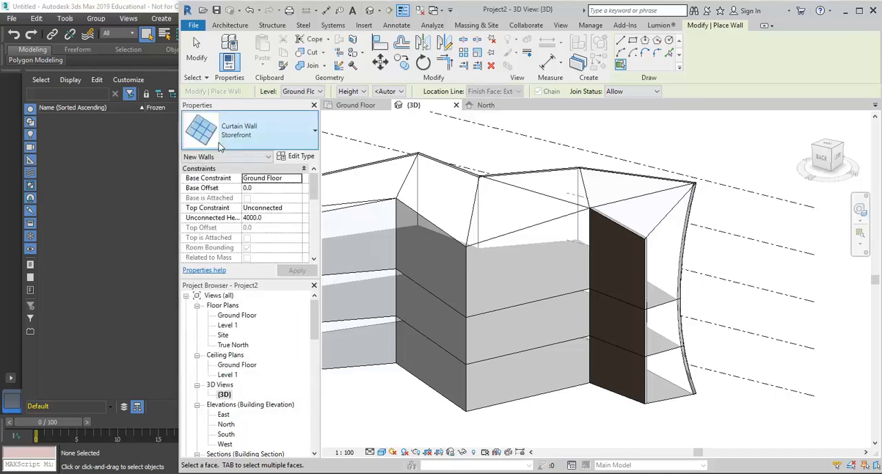
pyautogui.click(667, 274)
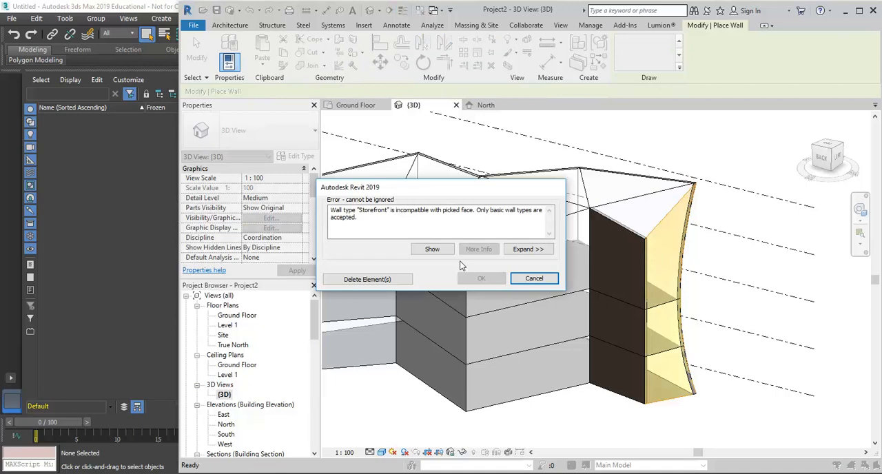
pyautogui.click(535, 279)
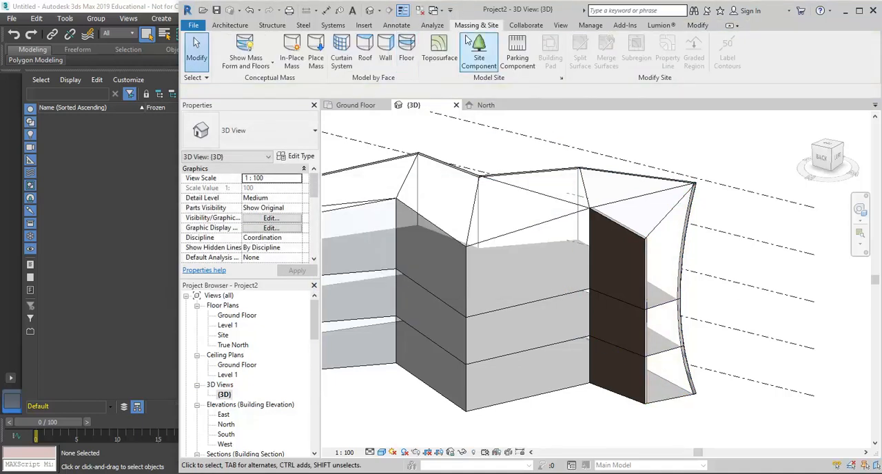
# - Set the interior mullions of both grids in the 1500 x 3000mm curtain system type to Rectangular Mullion : 50 x 150mm
pyautogui.click(341, 56)
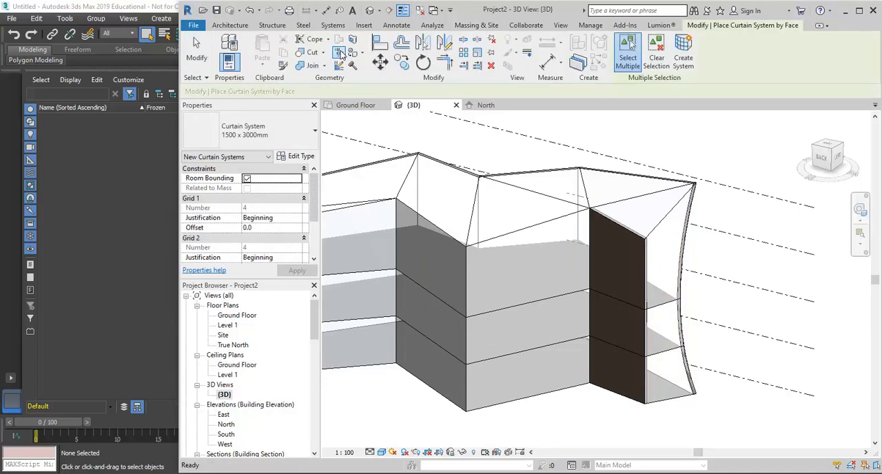
pyautogui.click(301, 157)
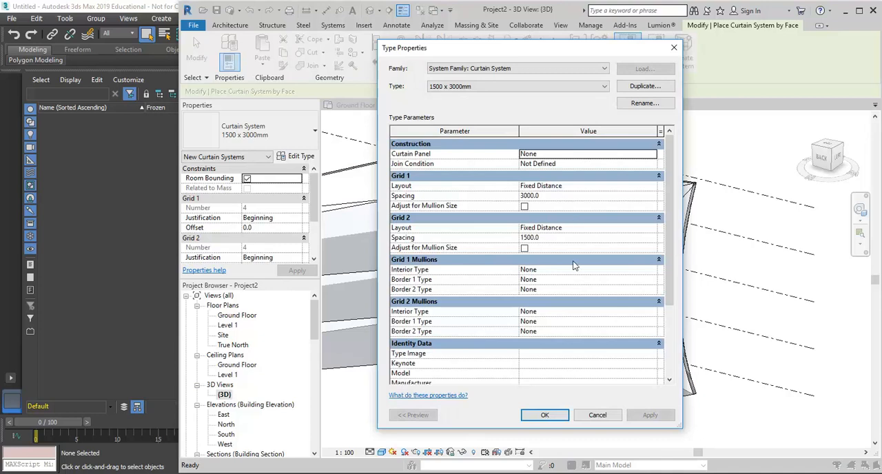
pyautogui.click(652, 270)
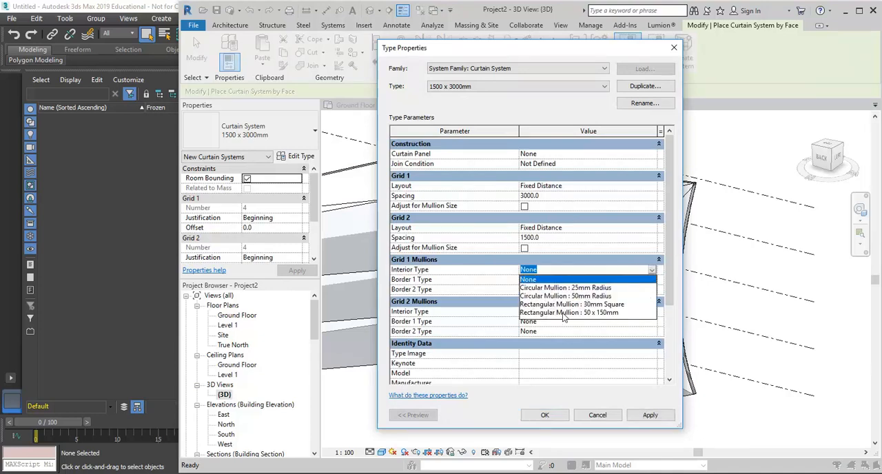
pyautogui.click(567, 313)
pyautogui.click(652, 312)
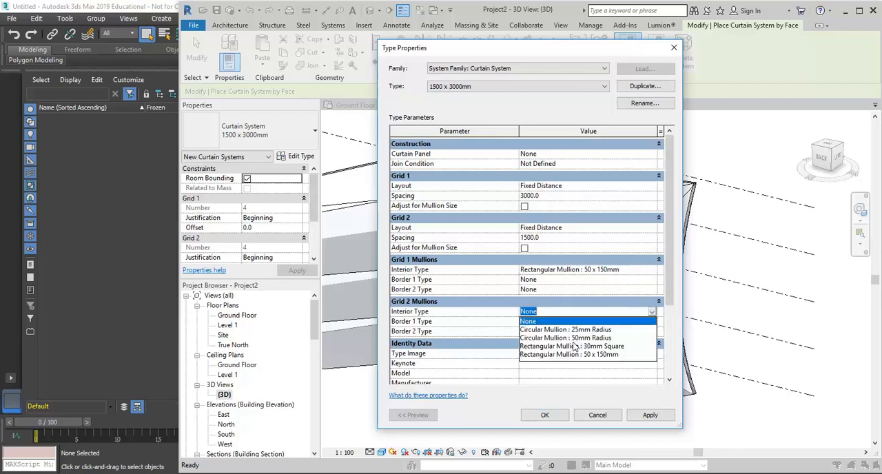
pyautogui.click(578, 355)
pyautogui.click(545, 415)
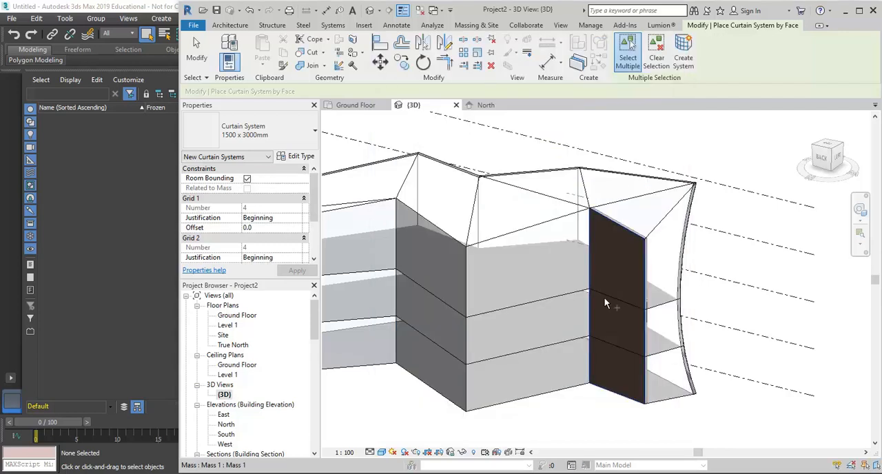
# - Create a curtain system on the curved end face next to the short brick wall
pyautogui.scroll(-1, 560, 335)
pyautogui.moveTo(560, 337); pyautogui.dragTo(624, 332, button='middle')
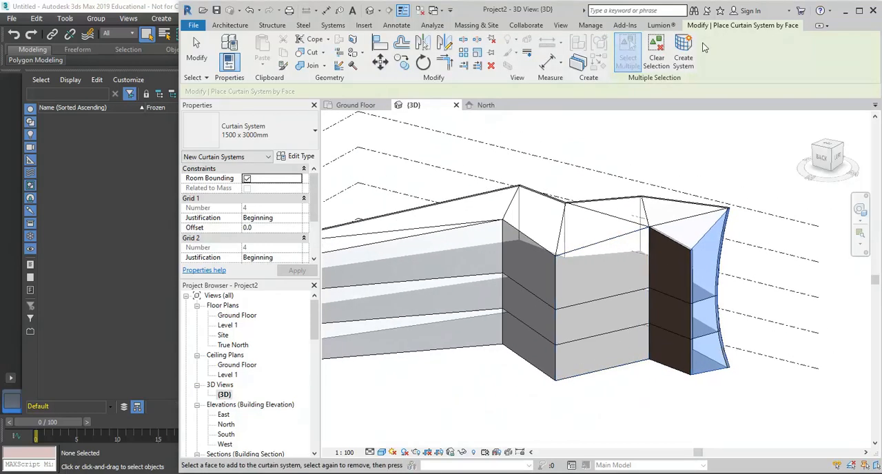
pyautogui.click(686, 52)
pyautogui.scroll(3, 744, 353)
pyautogui.press('Escape')
pyautogui.keyDown('shift'); pyautogui.moveTo(744, 353); pyautogui.dragTo(605, 179, button='middle'); pyautogui.keyUp('shift')
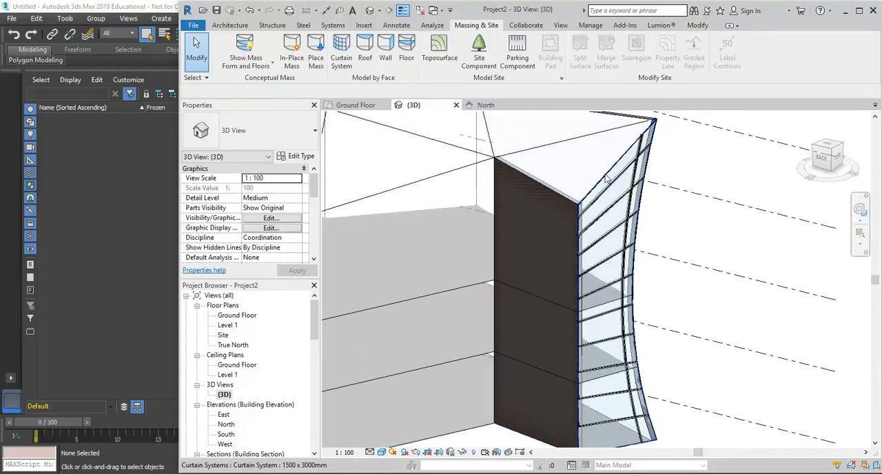
# - Set the Grid 1 spacing of the curved end's curtain system type to 1500
pyautogui.click(607, 178)
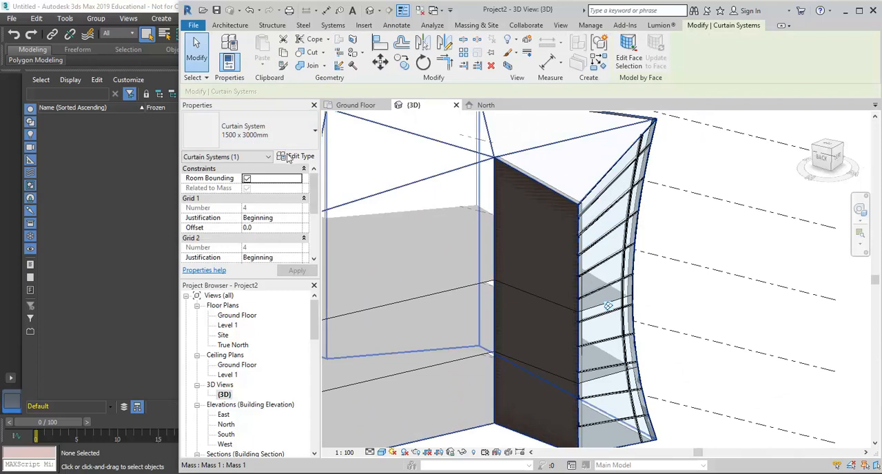
pyautogui.click(295, 155)
pyautogui.click(578, 195)
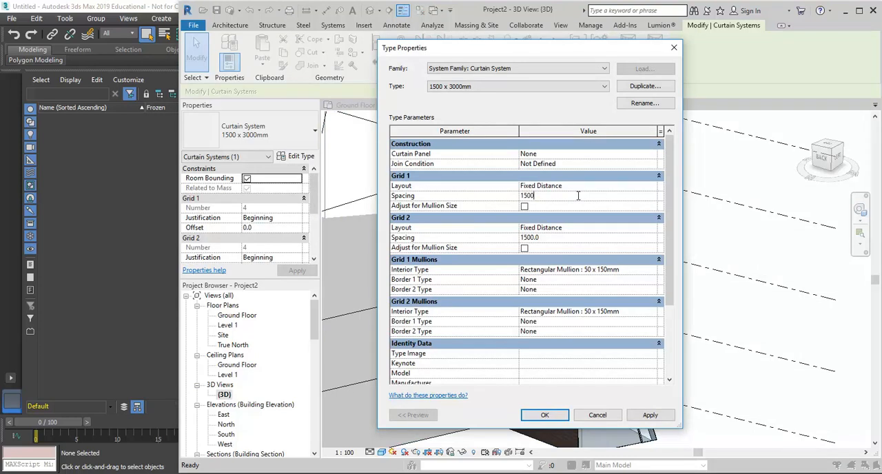
pyautogui.click(544, 415)
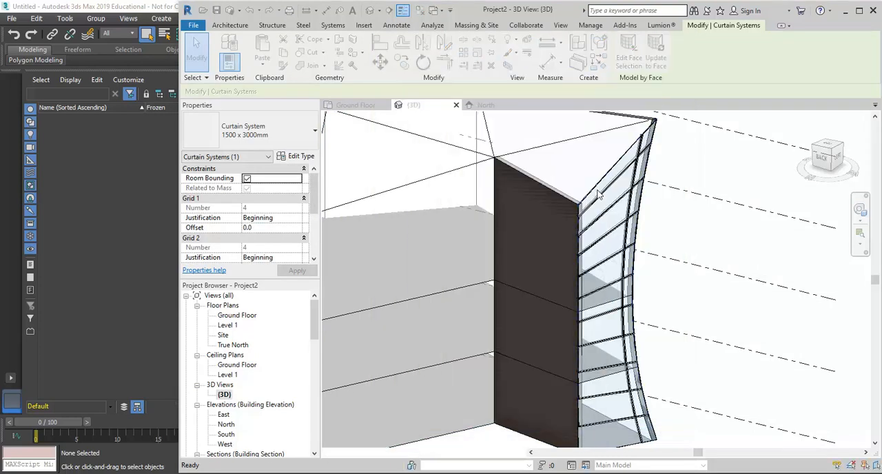
pyautogui.click(674, 241)
# - Create a curtain system on the flat back face between the long face and the inner corner face
pyautogui.scroll(-3, 676, 241)
pyautogui.moveTo(686, 246); pyautogui.dragTo(731, 233, button='middle')
pyautogui.moveTo(602, 316); pyautogui.dragTo(667, 328, button='middle')
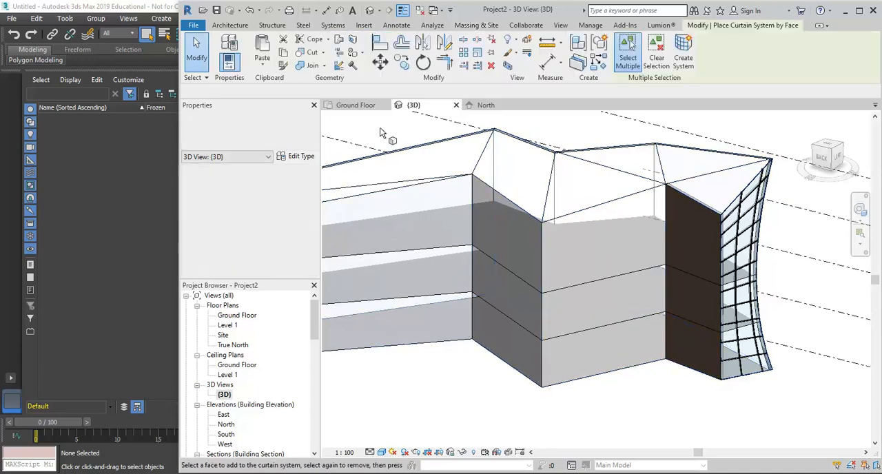
pyautogui.click(342, 60)
pyautogui.keyDown('shift'); pyautogui.moveTo(511, 206); pyautogui.dragTo(565, 243, button='middle'); pyautogui.keyUp('shift')
pyautogui.click(632, 201)
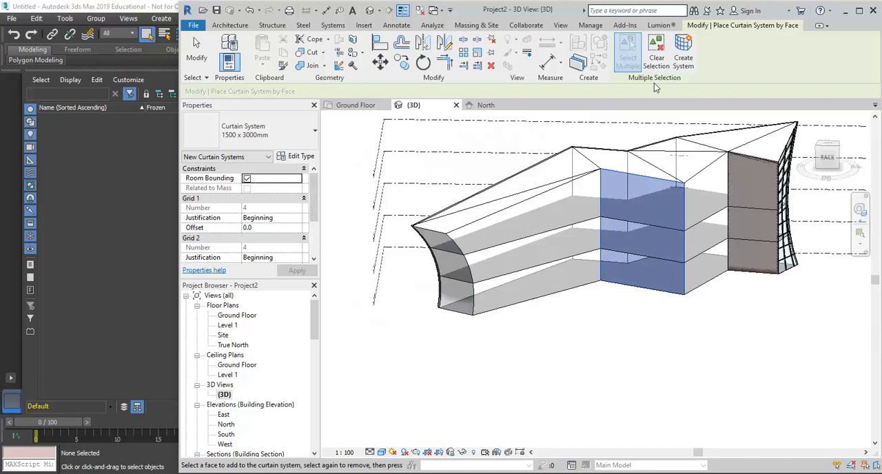
pyautogui.click(682, 61)
# - Create a curtain system on the curved face at the opposite end of the mass
pyautogui.scroll(5, 430, 250)
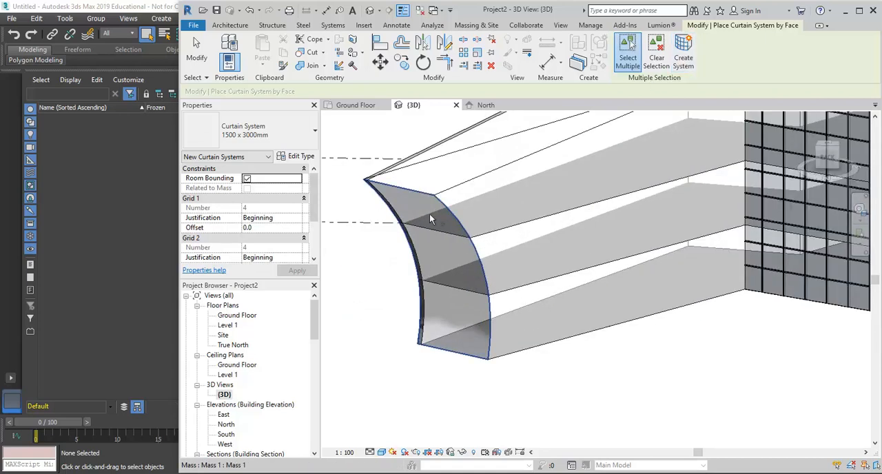
pyautogui.click(429, 219)
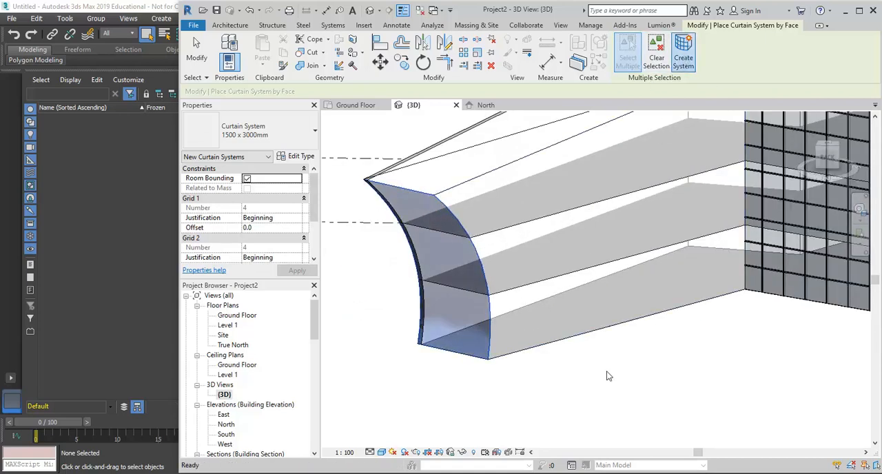
pyautogui.scroll(-5, 478, 336)
pyautogui.press('Escape')
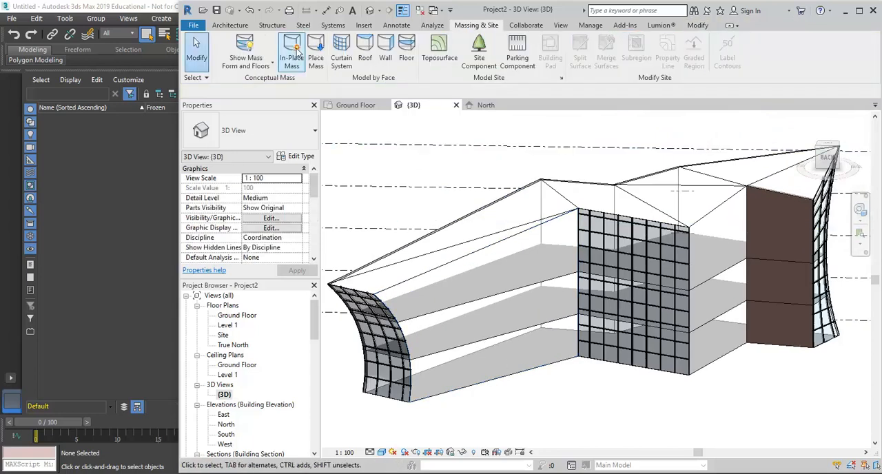
# - Place Double brick - 270 walls by face on the long back face and the back face beside the flat curtain system
pyautogui.click(385, 48)
pyautogui.click(284, 122)
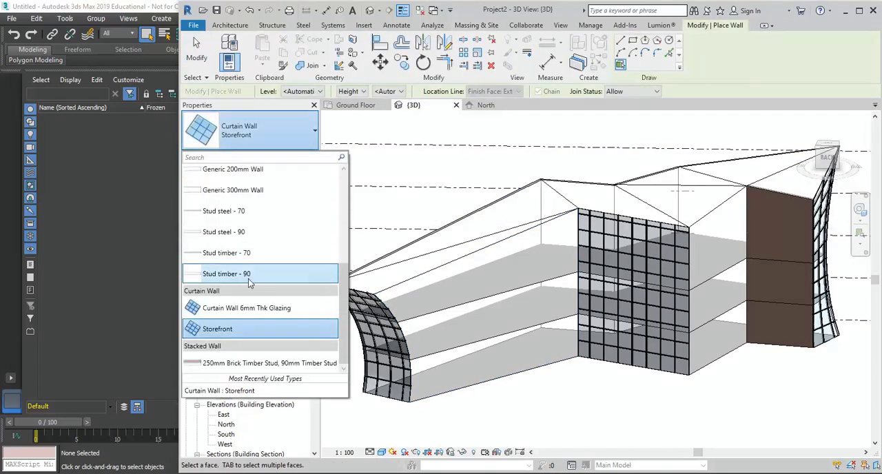
pyautogui.scroll(5, 249, 276)
pyautogui.click(243, 317)
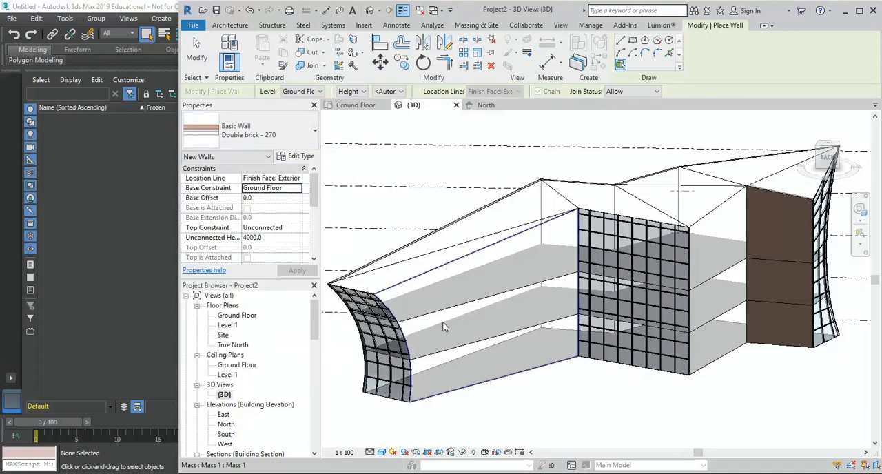
pyautogui.click(474, 297)
pyautogui.click(714, 251)
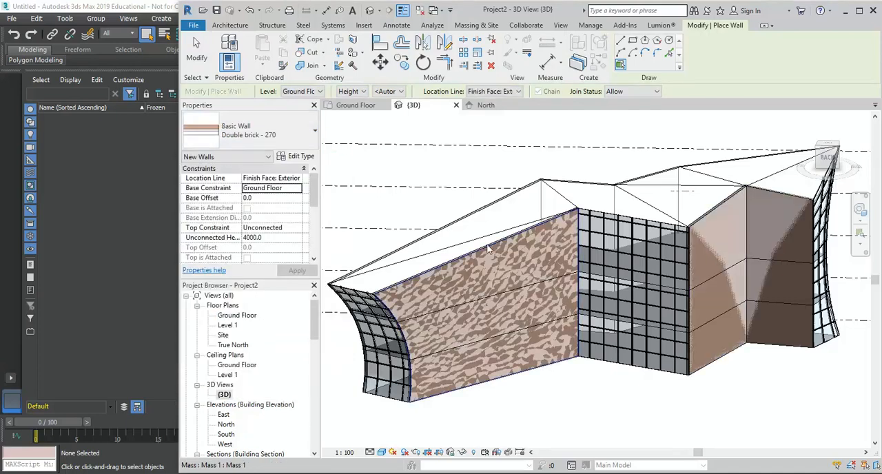
pyautogui.keyDown('shift'); pyautogui.moveTo(616, 262); pyautogui.dragTo(642, 219, button='middle'); pyautogui.keyUp('shift')
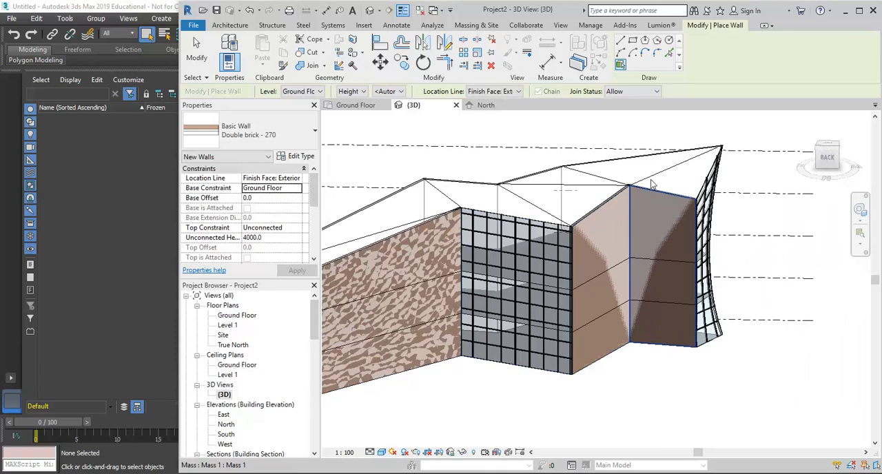
pyautogui.press('Escape')
pyautogui.press('Escape')
# - Inspect the corners where the back brick walls meet each other and the curtain systems
pyautogui.scroll(8, 655, 211)
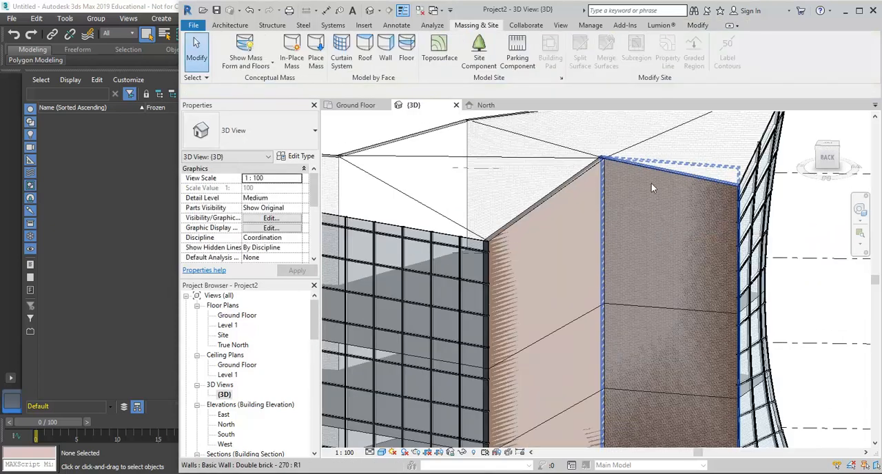
pyautogui.scroll(-8, 642, 173)
pyautogui.keyDown('shift'); pyautogui.moveTo(642, 173); pyautogui.dragTo(635, 362, button='middle'); pyautogui.keyUp('shift')
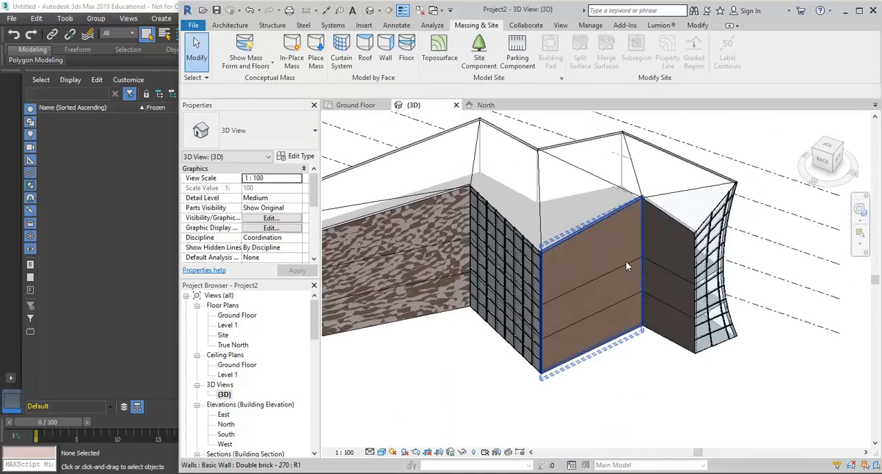
pyautogui.click(700, 335)
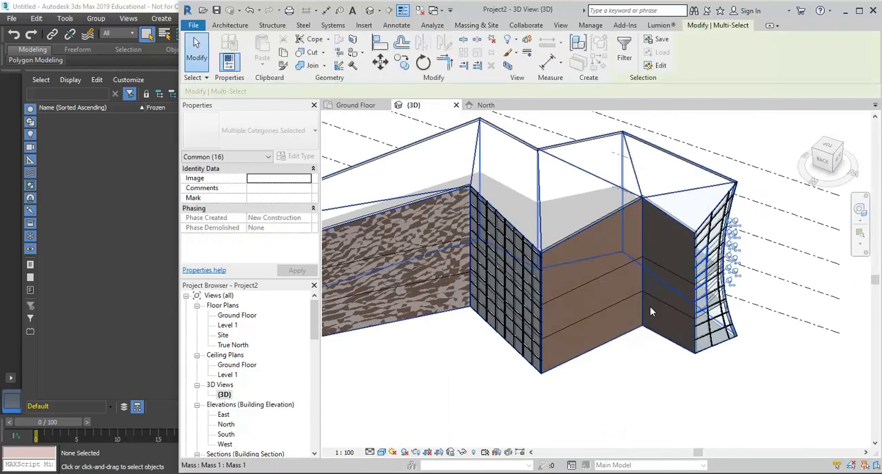
pyautogui.click(666, 358)
pyautogui.keyDown('shift'); pyautogui.moveTo(469, 317); pyautogui.dragTo(564, 358, button='middle'); pyautogui.keyUp('shift')
pyautogui.keyDown('shift'); pyautogui.moveTo(618, 363); pyautogui.dragTo(544, 375, button='middle'); pyautogui.keyUp('shift')
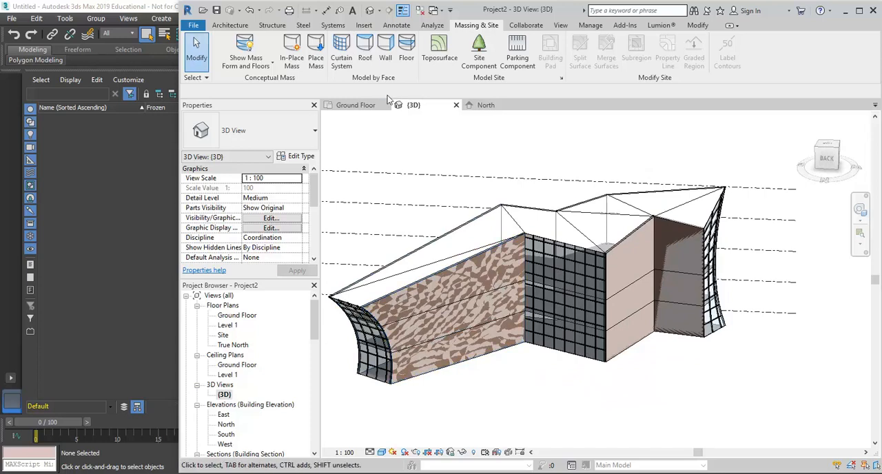
pyautogui.click(365, 48)
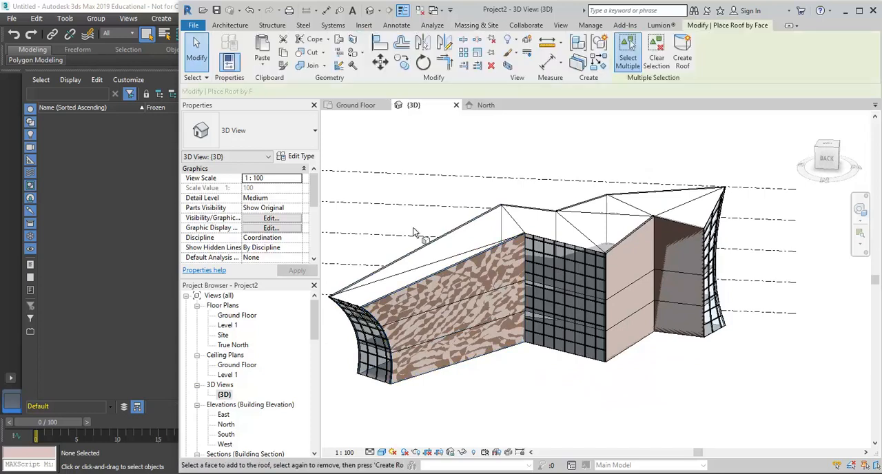
pyautogui.click(445, 252)
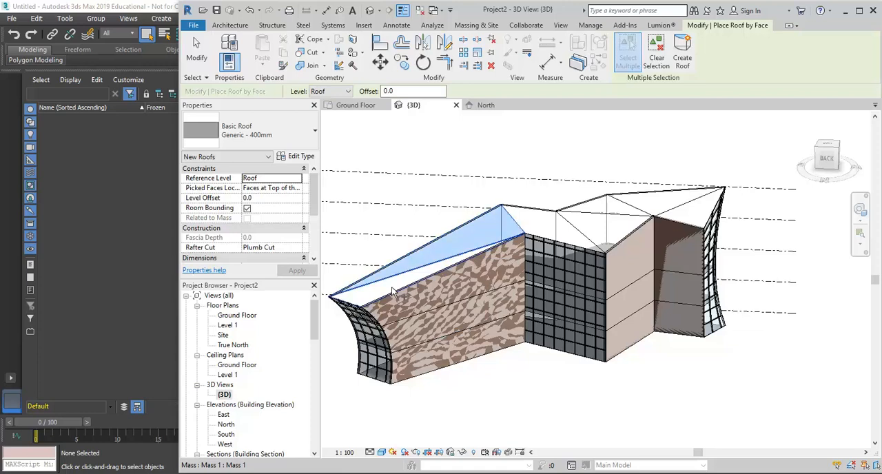
pyautogui.press('Escape')
pyautogui.press('Escape')
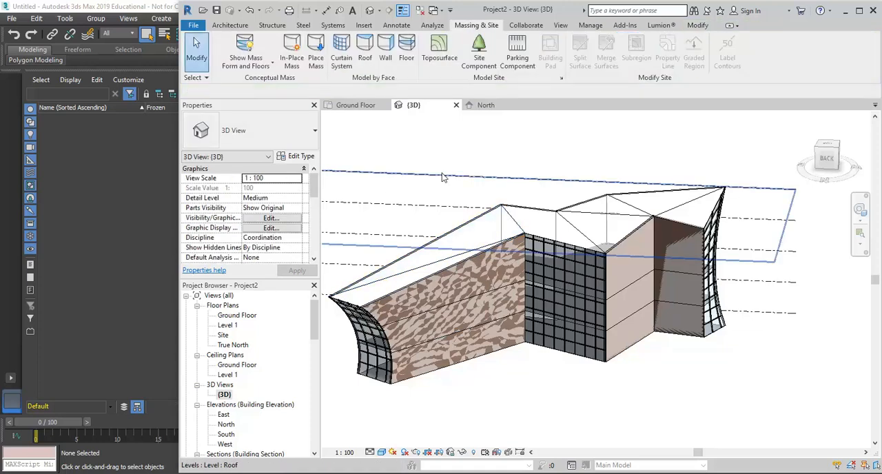
# - Create a Generic - 400mm roof by face over all the sloping top faces of the mass, with picked faces at the bottom of the roof
pyautogui.click(366, 52)
pyautogui.click(298, 190)
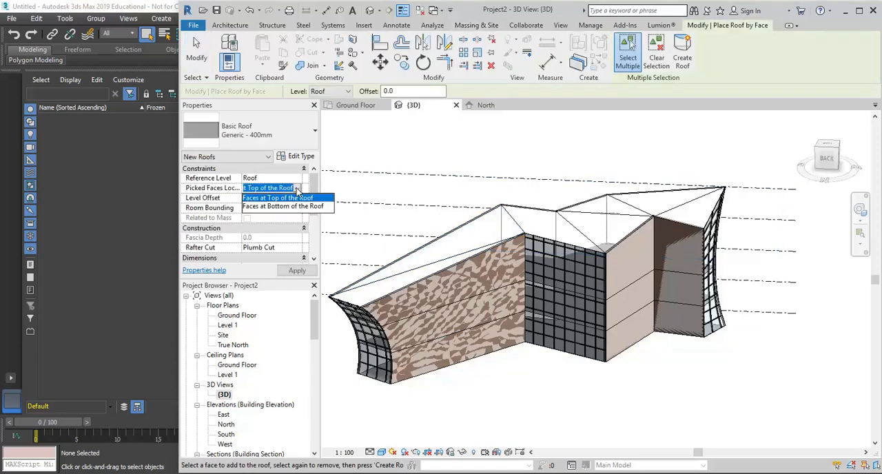
pyautogui.click(280, 207)
pyautogui.click(341, 283)
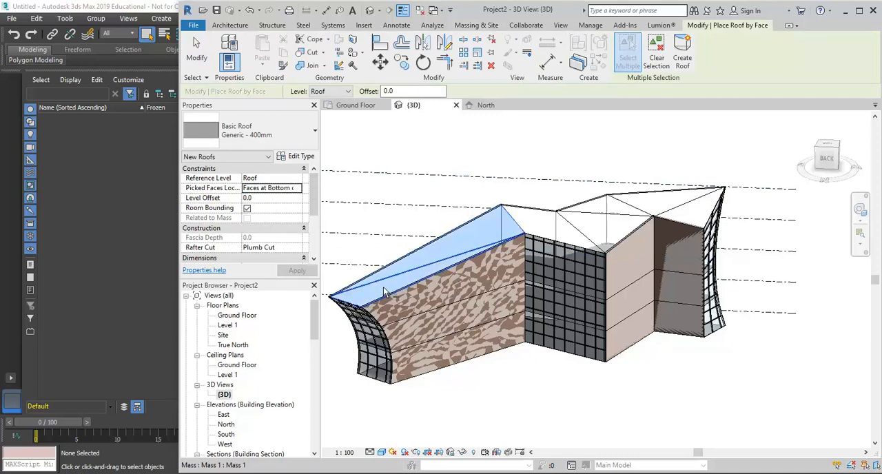
pyautogui.click(545, 224)
pyautogui.click(597, 228)
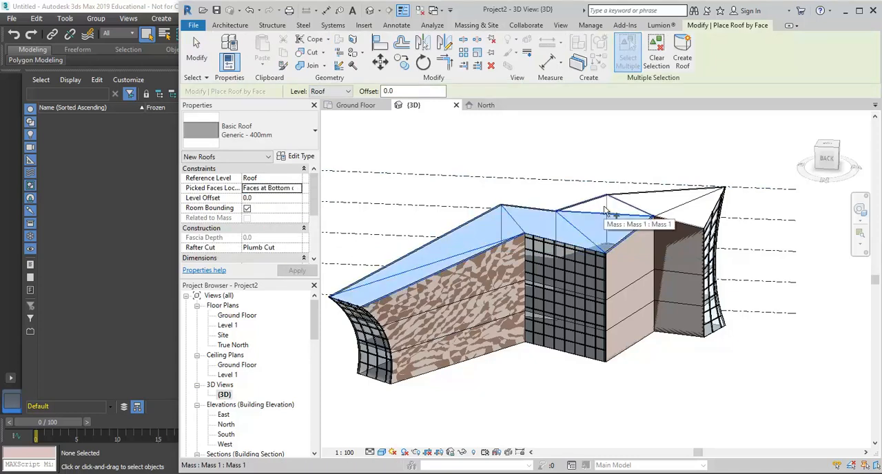
pyautogui.click(606, 207)
pyautogui.click(655, 205)
pyautogui.click(683, 52)
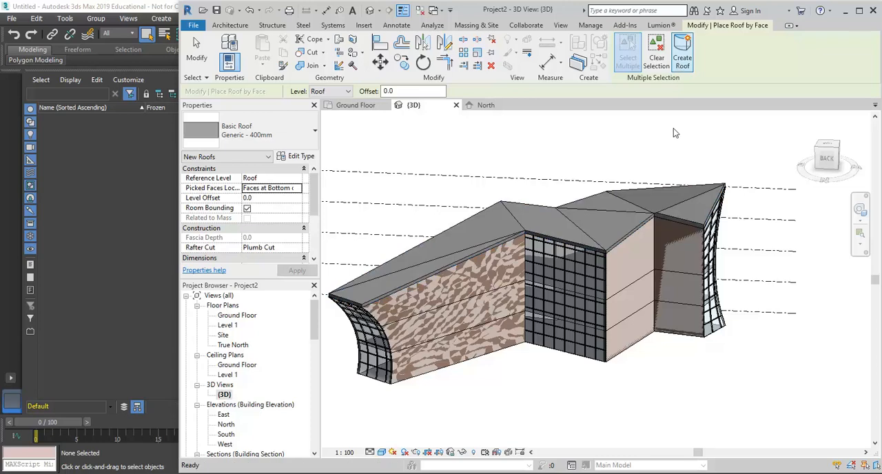
# - Create Generic 150mm floors by face on the Ground Floor, Level 1 and Level 2 mass floors
pyautogui.keyDown('shift'); pyautogui.moveTo(597, 303); pyautogui.dragTo(424, 400, button='middle'); pyautogui.keyUp('shift')
pyautogui.scroll(3, 429, 371)
pyautogui.click(407, 46)
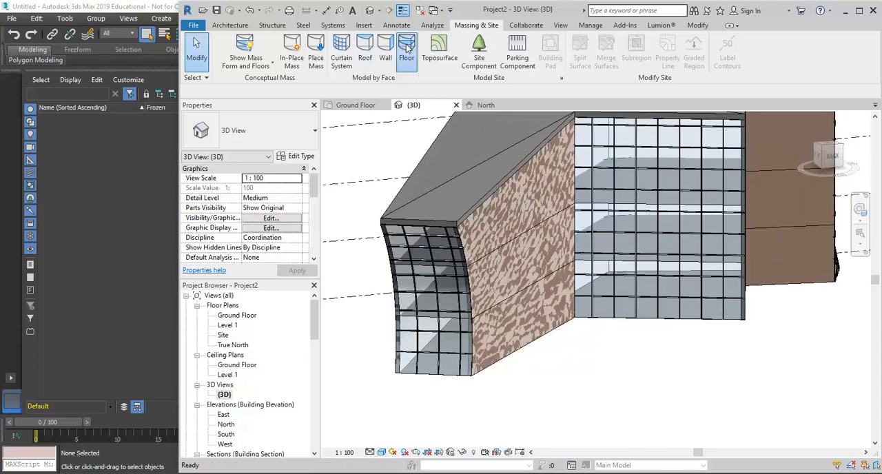
pyautogui.click(431, 318)
pyautogui.click(426, 265)
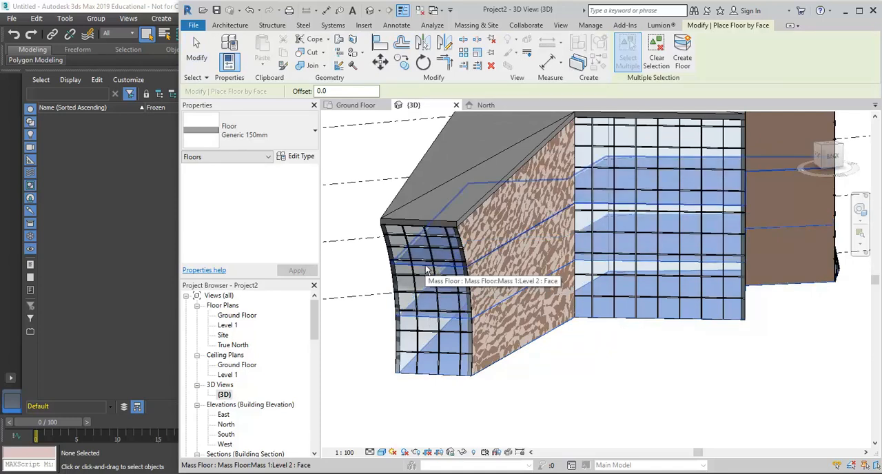
pyautogui.click(683, 50)
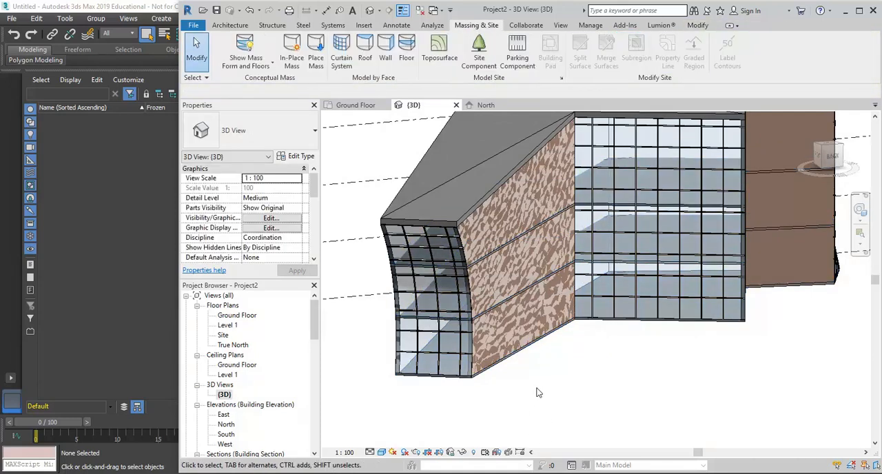
pyautogui.moveTo(539, 392)
pyautogui.keyDown('shift'); pyautogui.mouseDown(button='middle')
pyautogui.moveTo(565, 393)
pyautogui.moveTo(533, 399)
pyautogui.mouseUp(button='middle'); pyautogui.keyUp('shift')
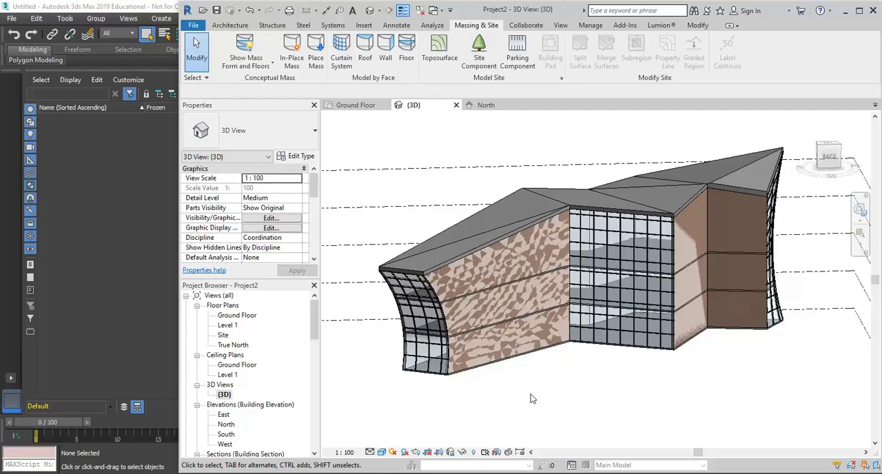
# - Save the project as Mass-building in the Spatial Modelling folder
pyautogui.click(194, 26)
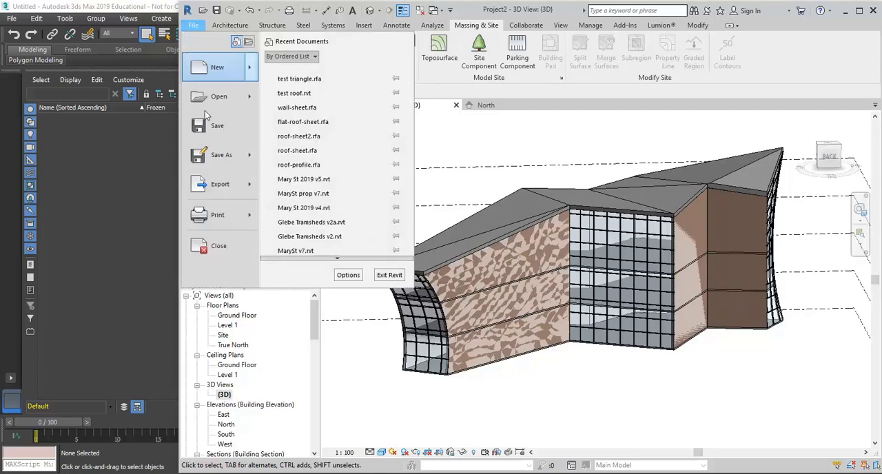
pyautogui.moveTo(210, 160)
pyautogui.click(319, 82)
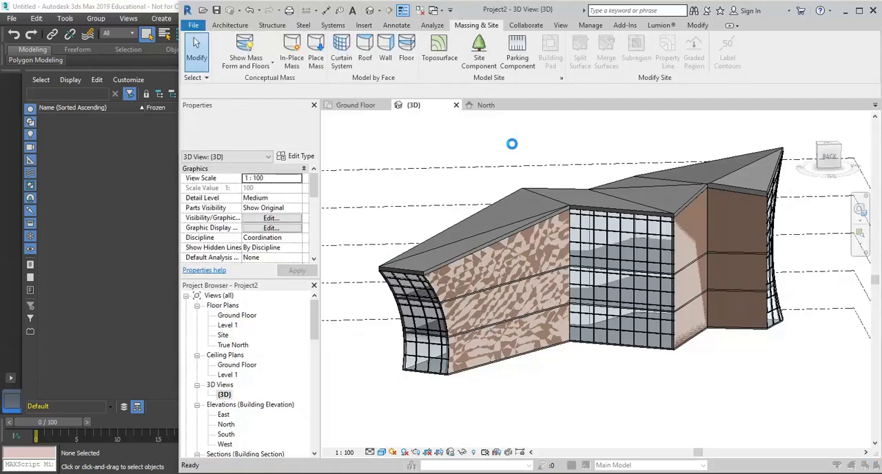
pyautogui.click(376, 65)
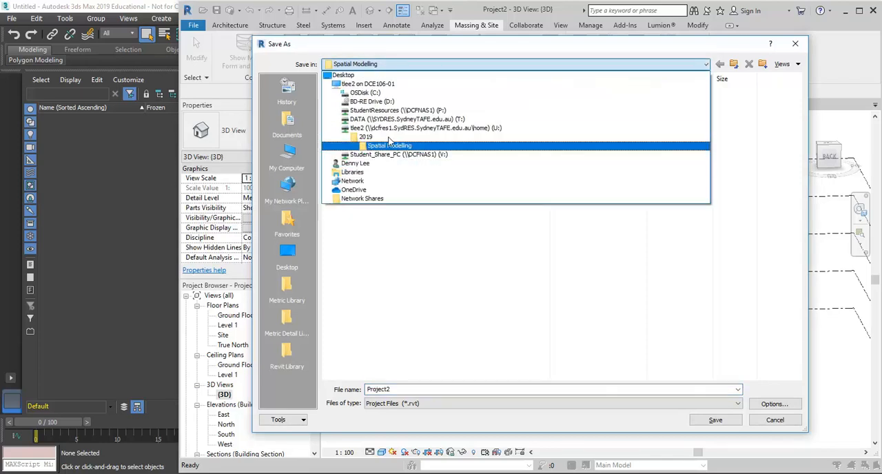
pyautogui.click(420, 391)
pyautogui.write('Mass-building')
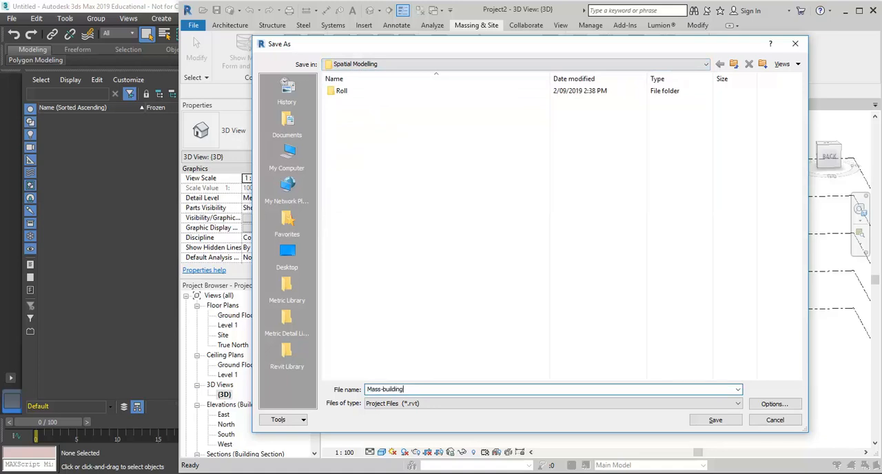
pyautogui.press('Return')
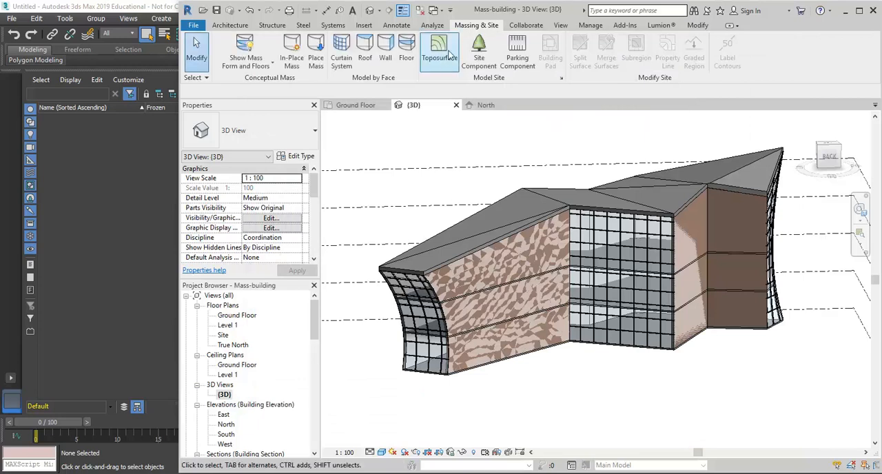
# - Compare the building with the mass form and floors hidden and shown
pyautogui.click(246, 47)
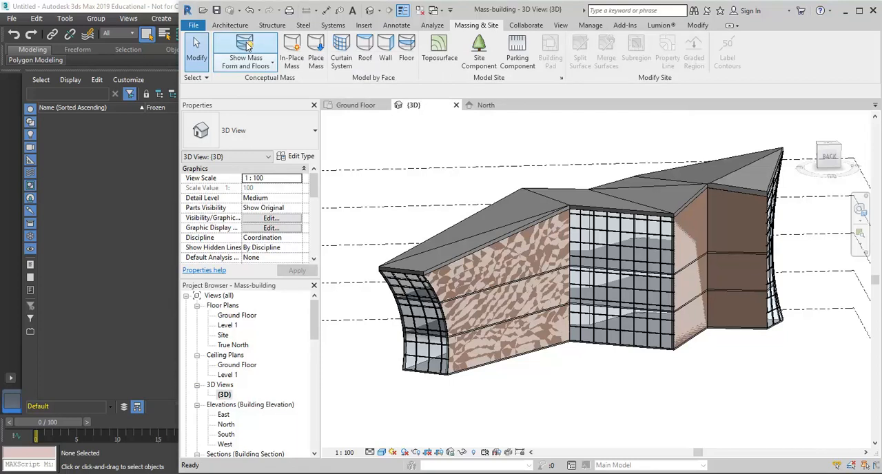
pyautogui.click(248, 46)
pyautogui.keyDown('shift'); pyautogui.moveTo(618, 375); pyautogui.dragTo(570, 392, button='middle'); pyautogui.keyUp('shift')
pyautogui.rightClick(228, 396)
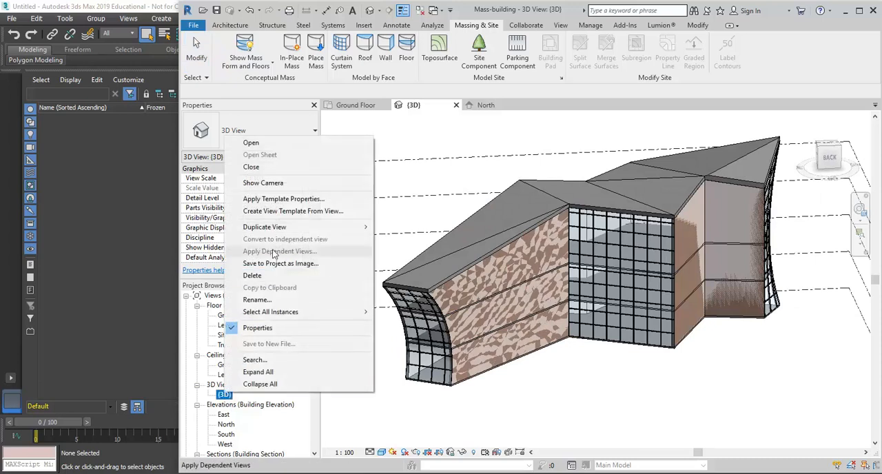
pyautogui.moveTo(275, 229)
pyautogui.click(434, 145)
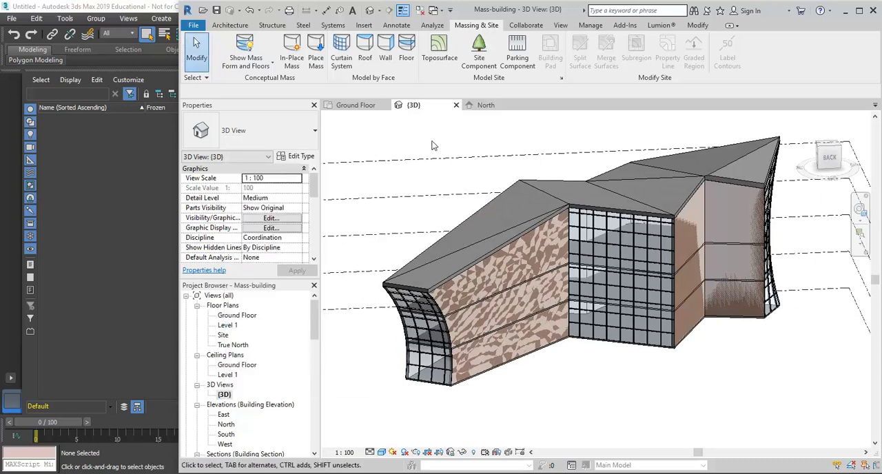
pyautogui.moveTo(314, 186); pyautogui.dragTo(327, 167)
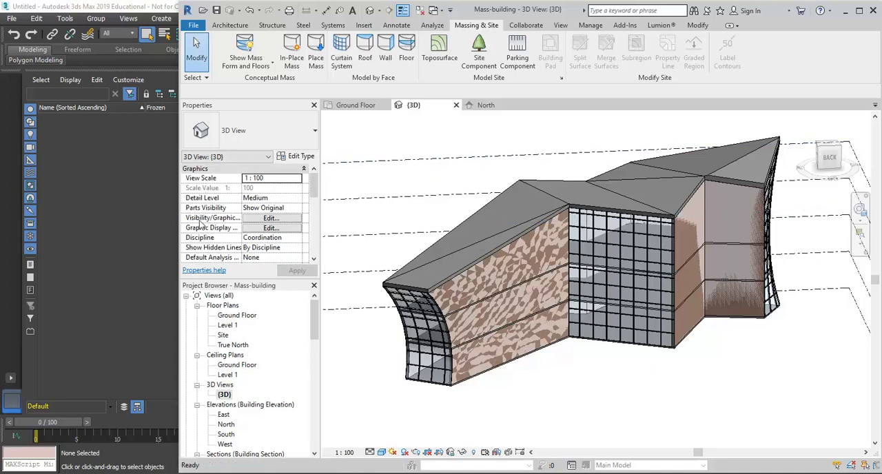
# - Turn off the Mass category in the 3D view's Visibility/Graphic Overrides
pyautogui.click(271, 218)
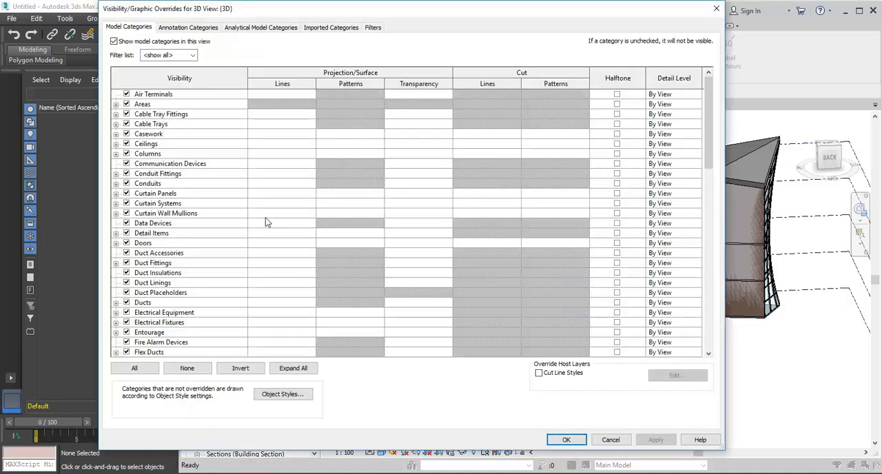
pyautogui.scroll(-6, 693, 112)
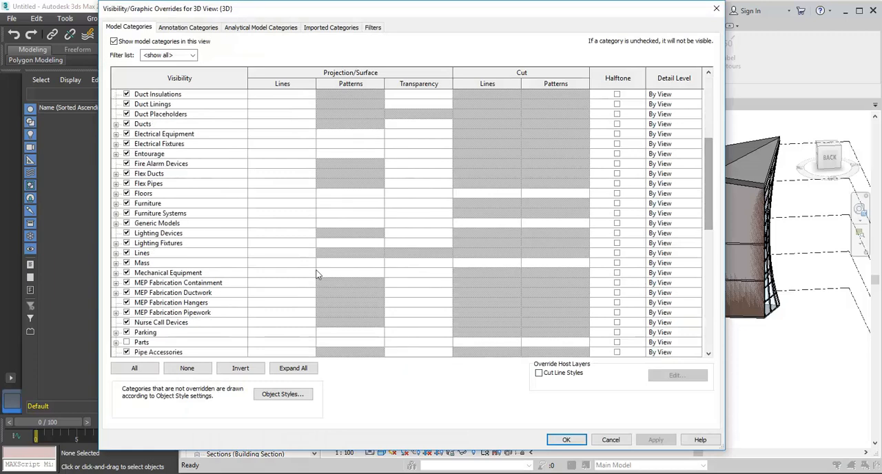
pyautogui.click(126, 263)
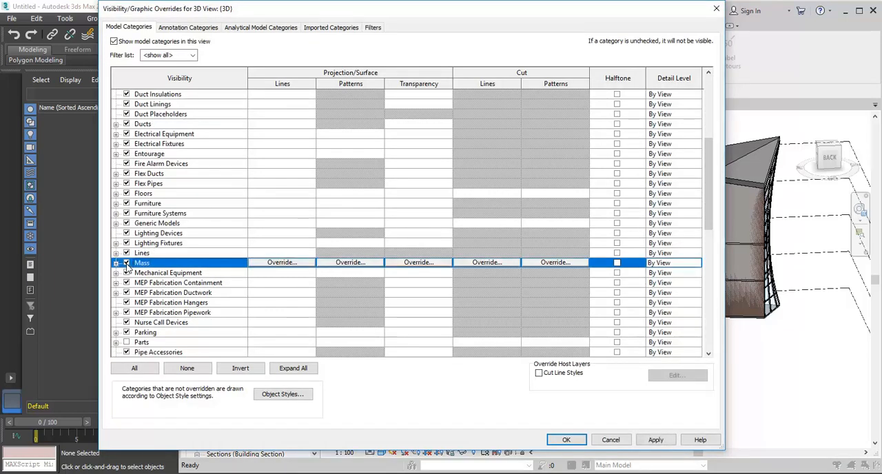
pyautogui.moveTo(311, 18); pyautogui.dragTo(400, 22)
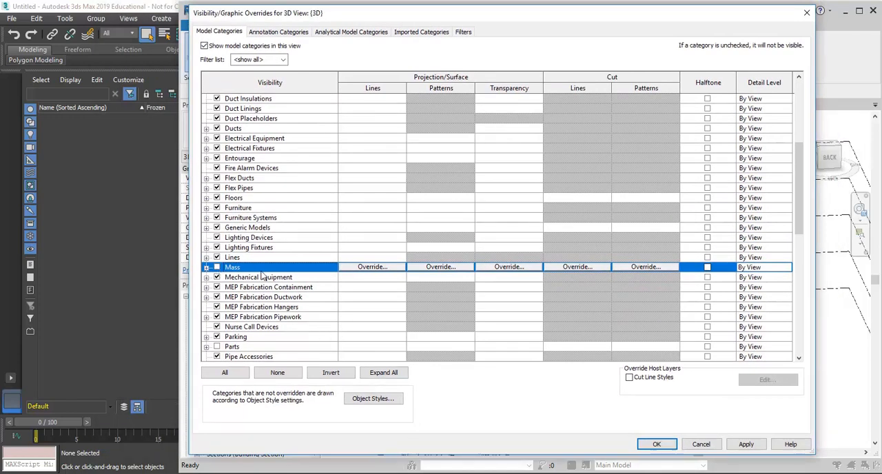
pyautogui.click(659, 444)
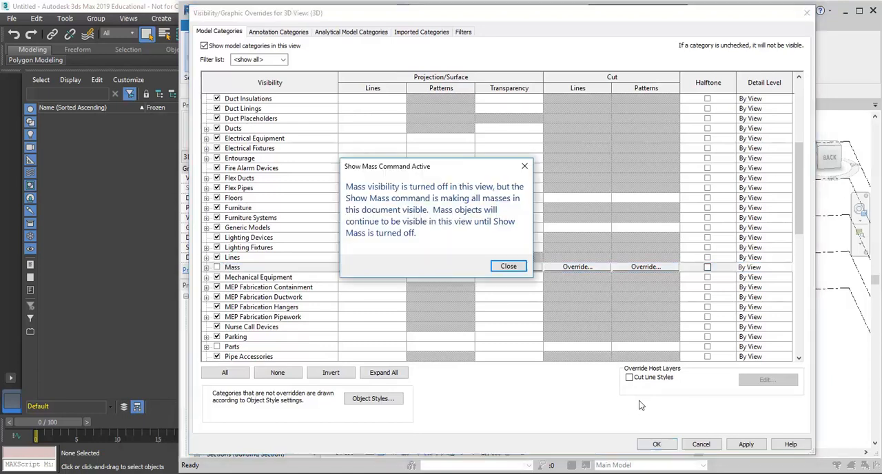
pyautogui.click(508, 266)
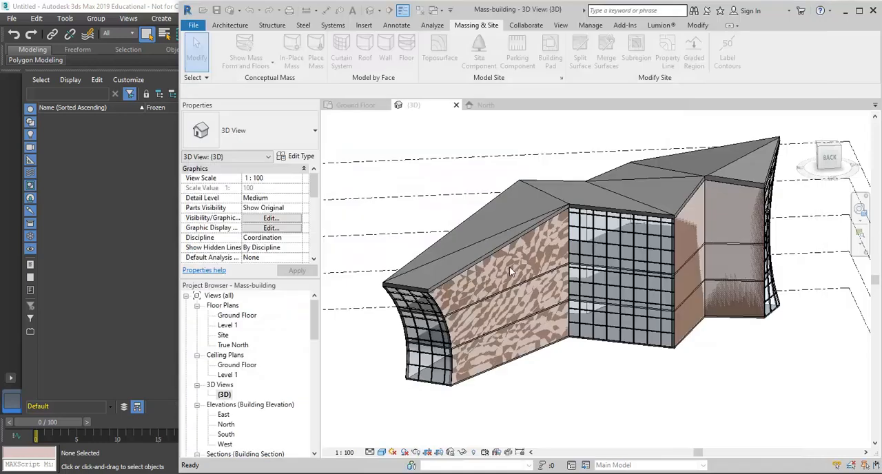
# - Switch the mass display to Show Mass by View Settings, comparing it with Show Mass Form and Floors
pyautogui.click(252, 45)
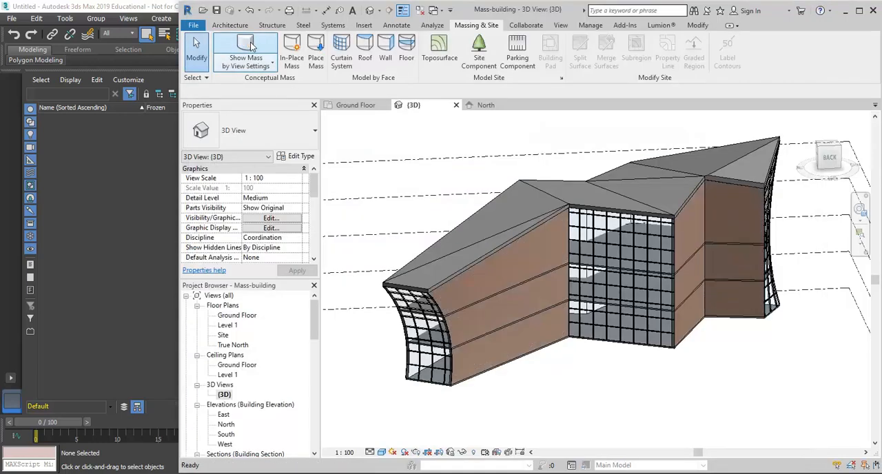
pyautogui.click(253, 45)
pyautogui.click(251, 45)
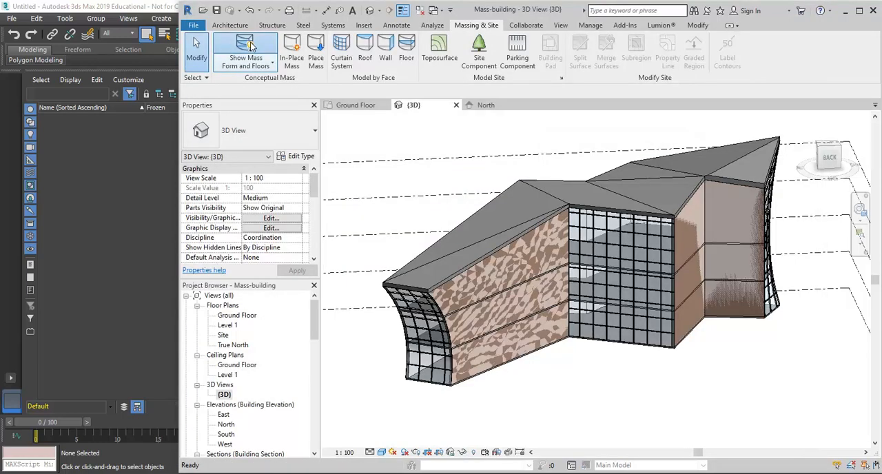
pyautogui.click(253, 45)
pyautogui.click(253, 45)
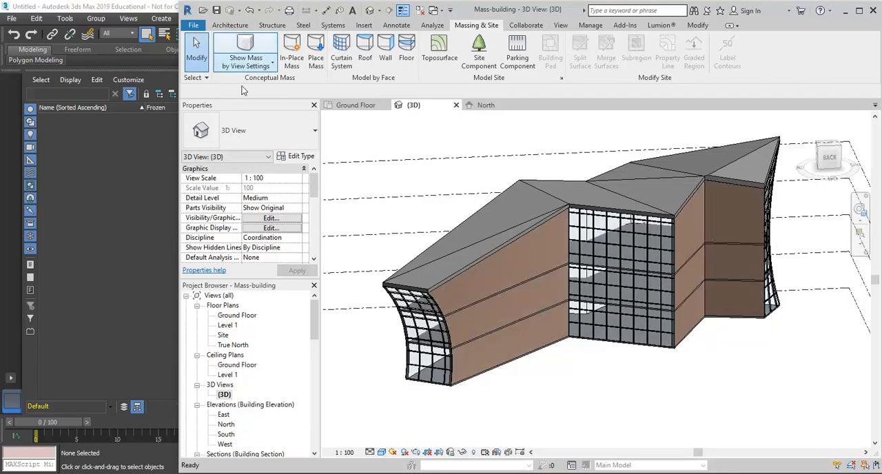
# - Check the Mass category's visibility setting in the 3D view's Visibility/Graphic Overrides
pyautogui.click(252, 219)
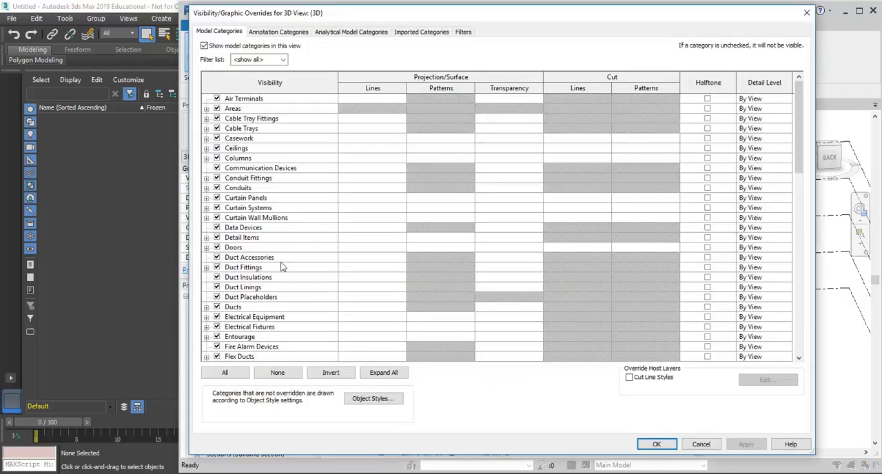
pyautogui.scroll(-5, 282, 267)
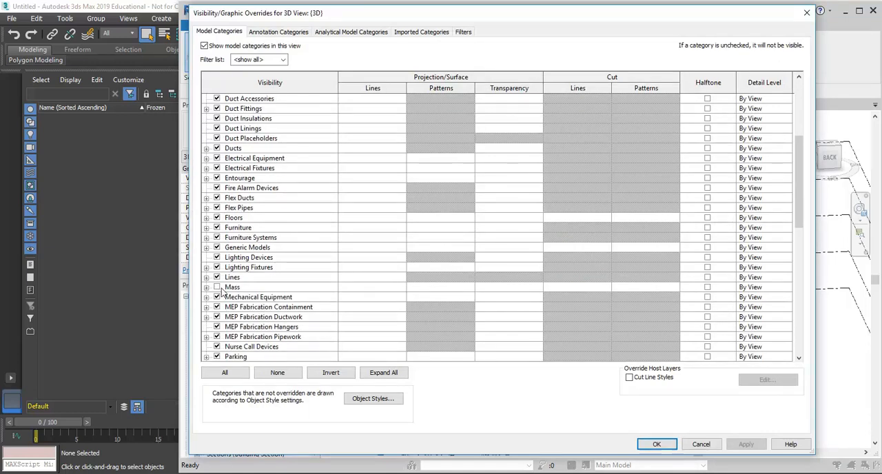
pyautogui.click(703, 445)
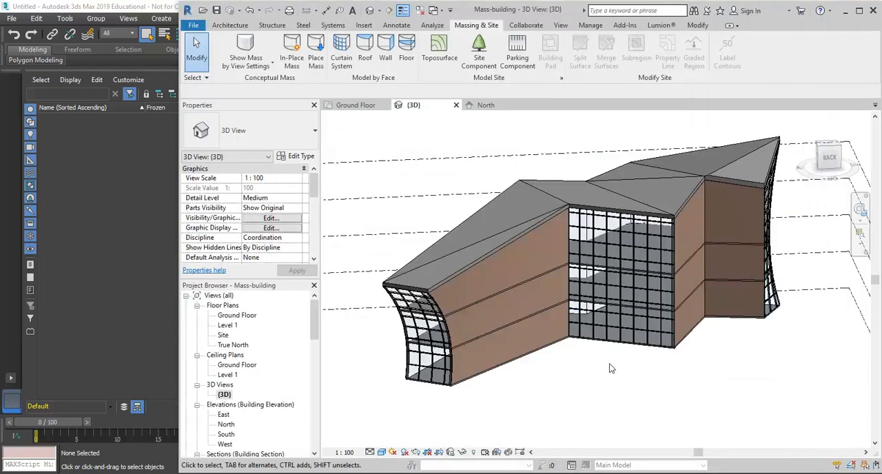
# - Toggle the mass display once more and inspect the back of the building with Show Mass by View Settings
pyautogui.click(245, 47)
pyautogui.click(246, 48)
pyautogui.keyDown('shift'); pyautogui.moveTo(573, 398); pyautogui.dragTo(602, 385, button='middle'); pyautogui.keyUp('shift')
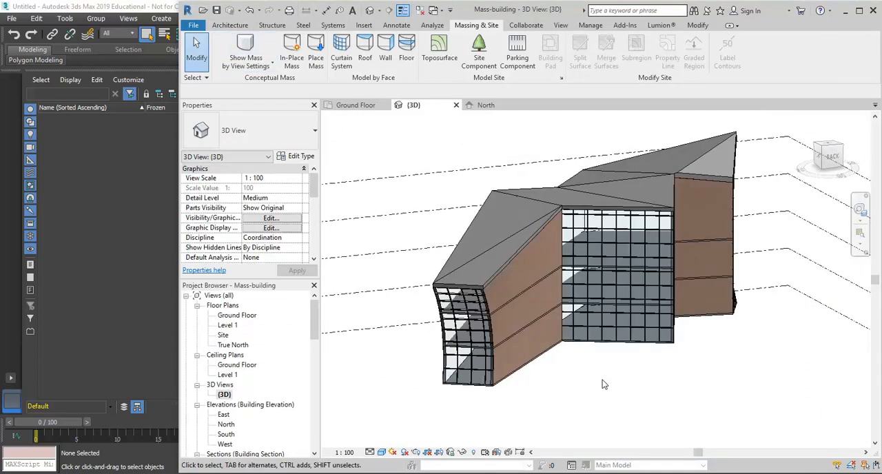
pyautogui.keyDown('shift'); pyautogui.moveTo(602, 384); pyautogui.dragTo(575, 393, button='middle'); pyautogui.keyUp('shift')
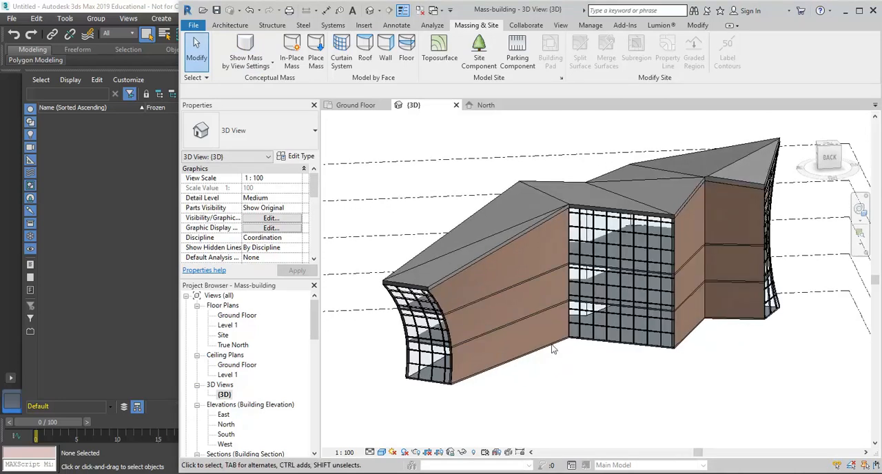
# - Save the project and make a plain duplicate of the {3D} view
pyautogui.click(217, 10)
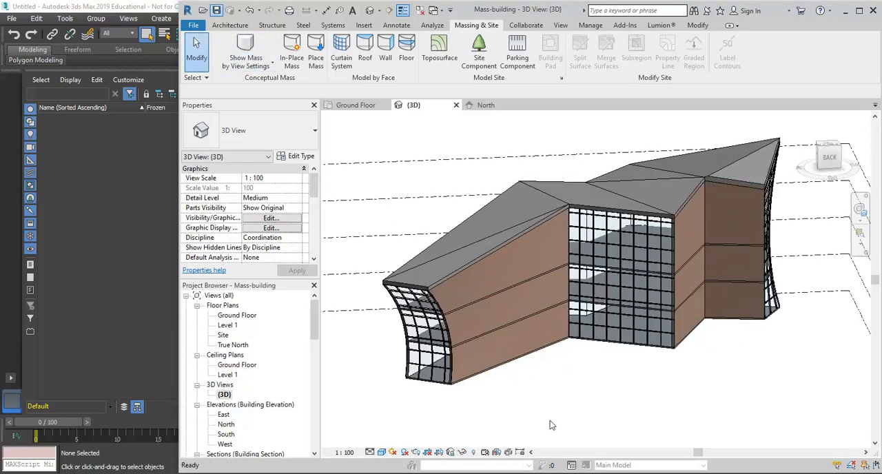
pyautogui.rightClick(228, 396)
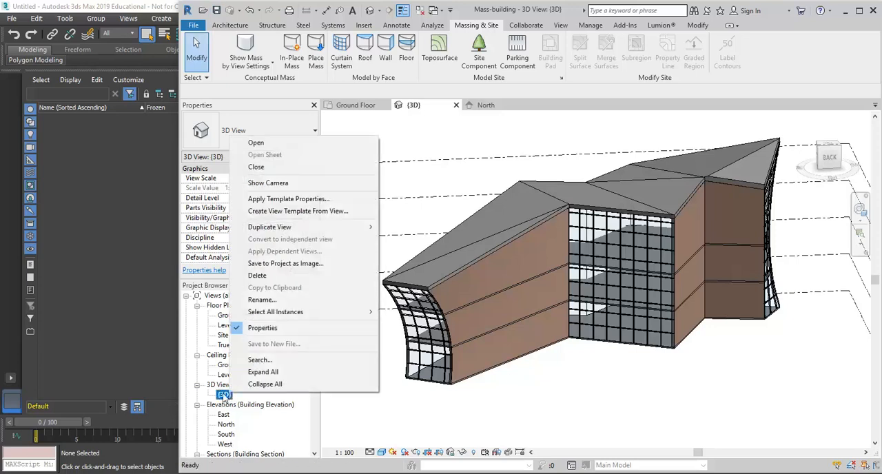
pyautogui.moveTo(310, 226)
pyautogui.click(398, 230)
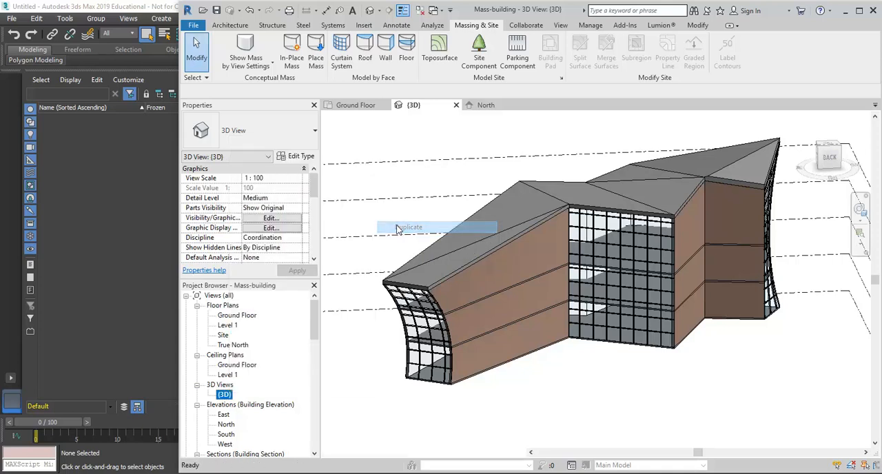
# - Rename the duplicated 3D view as 3ds max export
pyautogui.rightClick(234, 406)
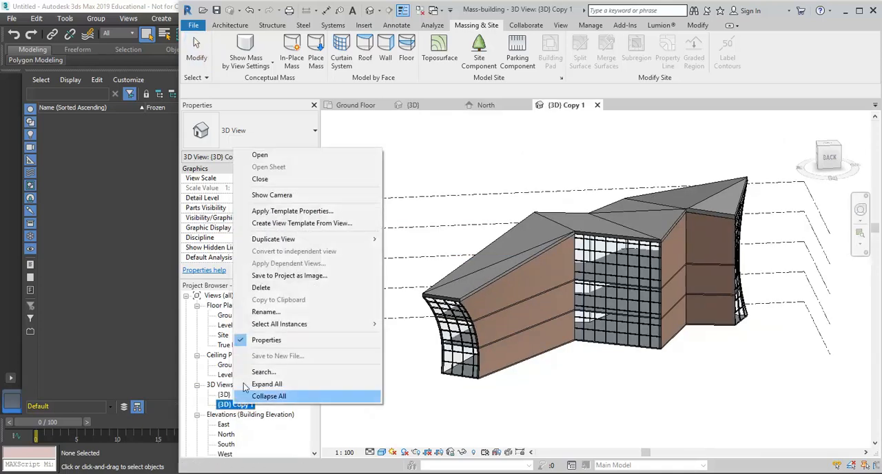
pyautogui.click(266, 312)
pyautogui.write('3ds max e')
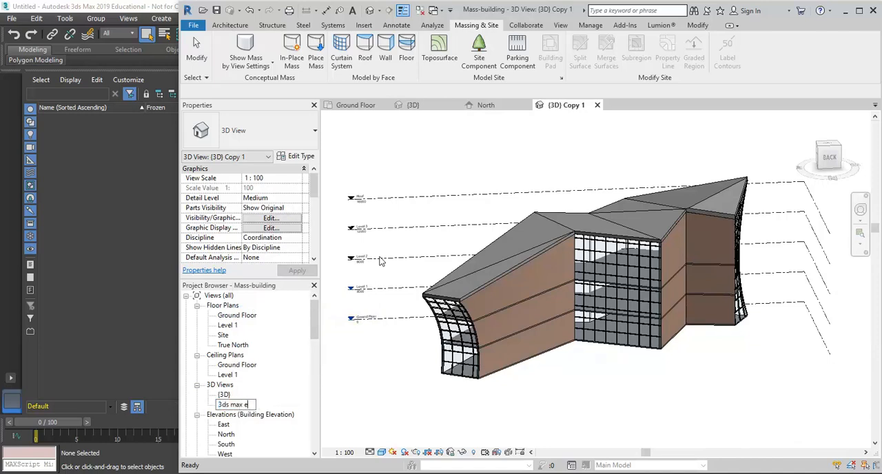
pyautogui.write('xport')
pyautogui.press('Return')
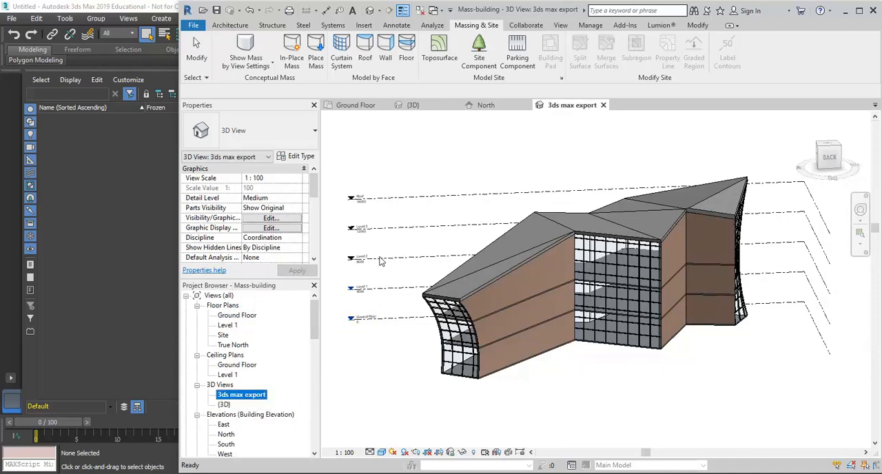
# - Hide all the levels in the 3ds max export view
pyautogui.click(431, 179)
pyautogui.moveTo(404, 124); pyautogui.dragTo(357, 390)
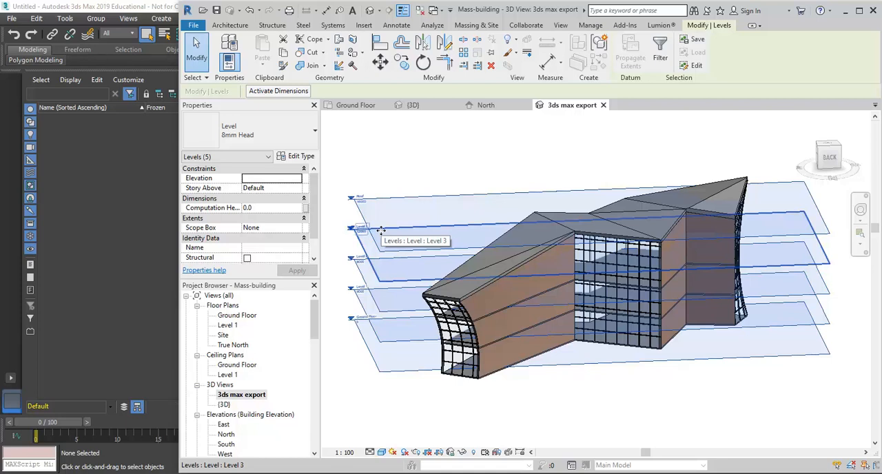
pyautogui.rightClick(381, 229)
pyautogui.moveTo(531, 250)
pyautogui.click(592, 268)
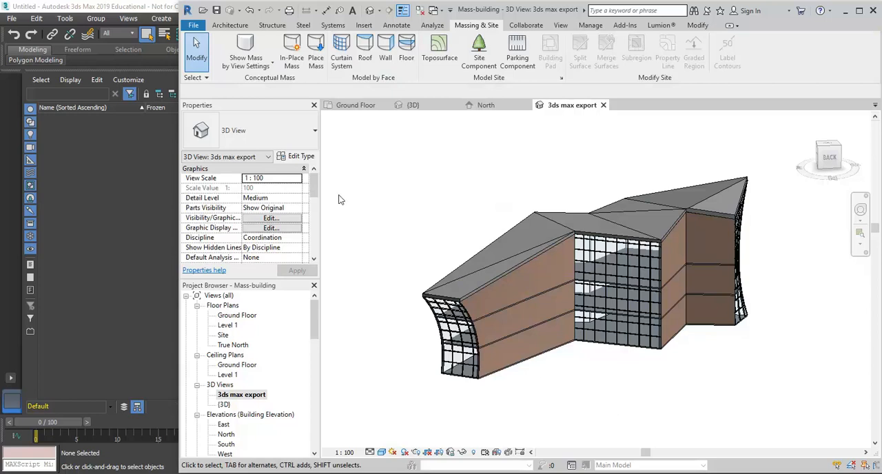
# - Place RPC Tree - Deciduous Scarlet Oak - 12.5 Meters site components on the Ground Floor level around the building
pyautogui.click(479, 52)
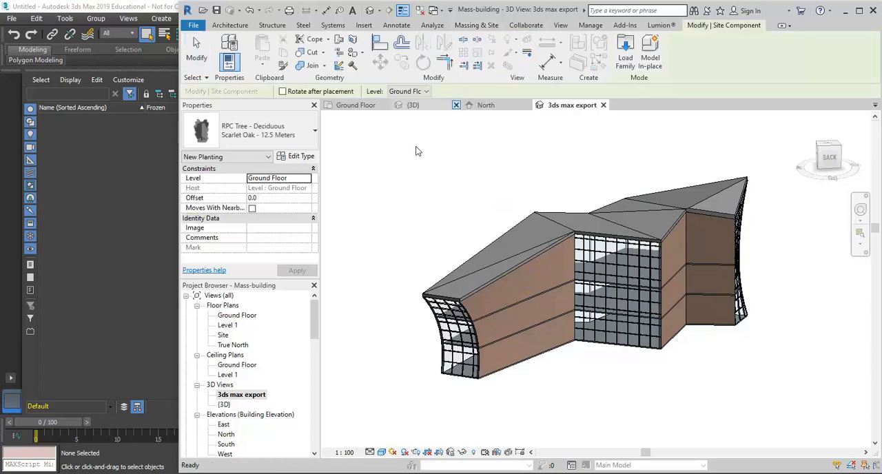
pyautogui.moveTo(449, 283); pyautogui.dragTo(522, 240, button='middle')
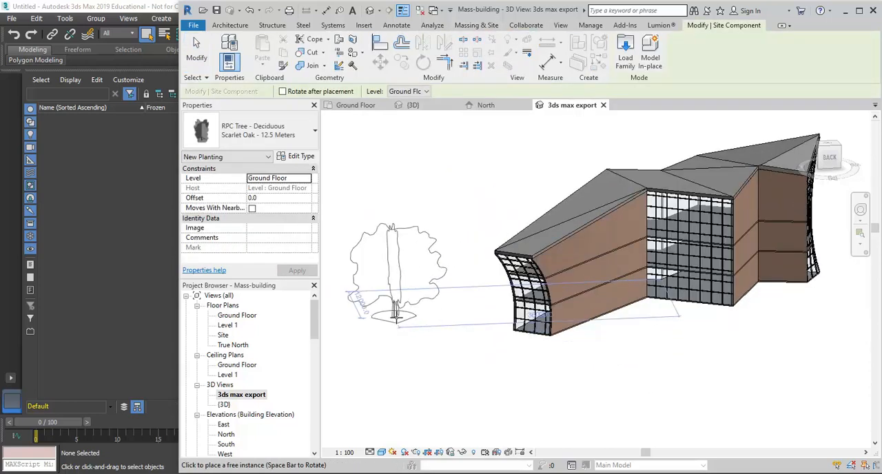
pyautogui.click(394, 316)
pyautogui.click(460, 241)
pyautogui.press('Escape')
pyautogui.press('Escape')
# - Hide the placed Scarlet Oak trees in the 3ds max export view
pyautogui.moveTo(487, 400); pyautogui.dragTo(381, 166)
pyautogui.rightClick(392, 150)
pyautogui.moveTo(469, 253)
pyautogui.click(566, 266)
pyautogui.keyDown('shift'); pyautogui.moveTo(607, 309); pyautogui.dragTo(548, 398, button='middle'); pyautogui.keyUp('shift')
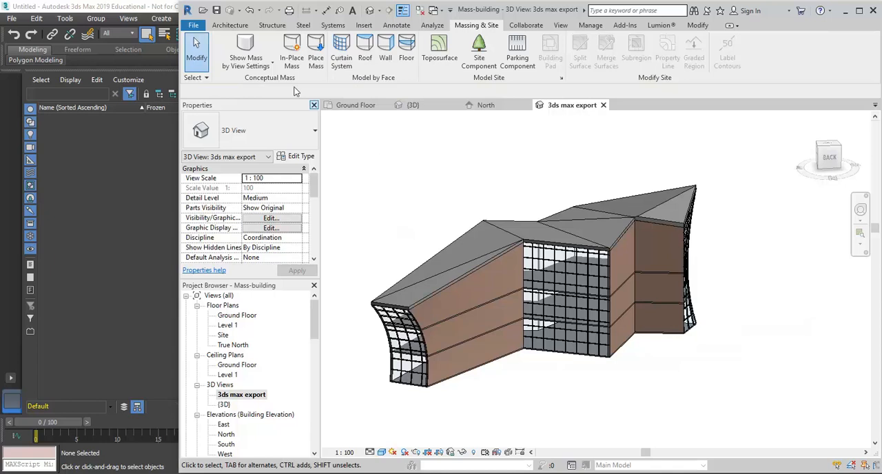
# - Save the project and export the 3ds max export view as FBX file Mass-building-3DView-3dsmaxexport in the Spatial Modelling folder
pyautogui.click(194, 25)
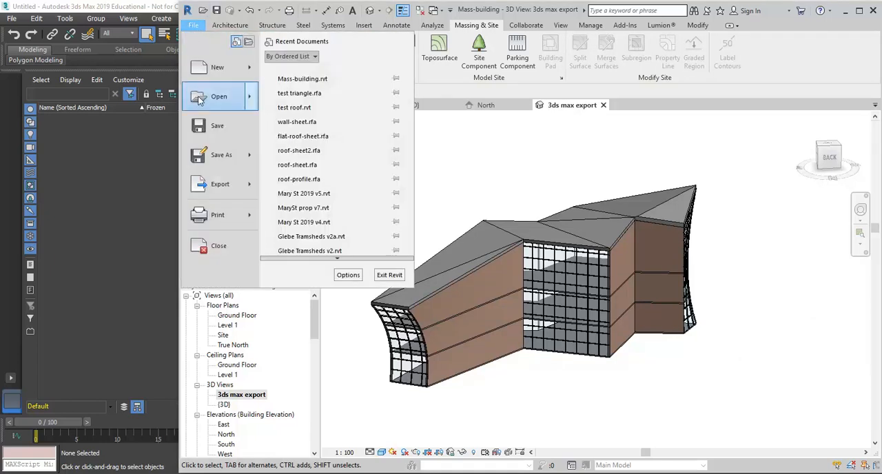
pyautogui.click(207, 124)
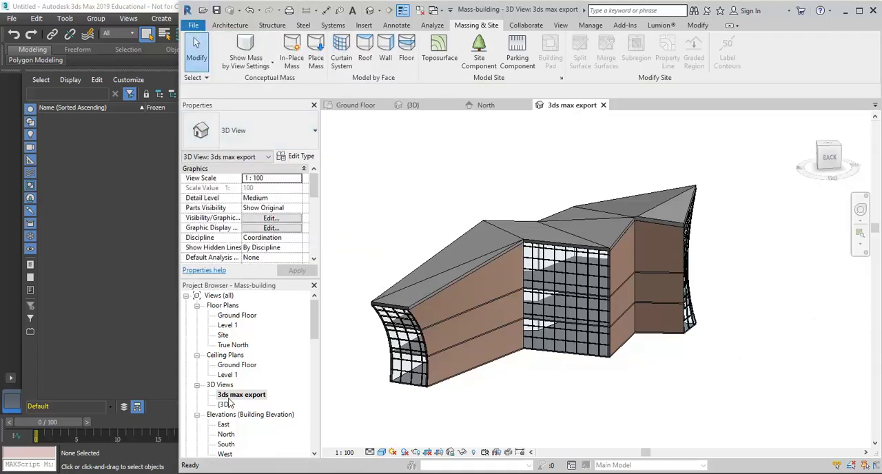
pyautogui.click(193, 25)
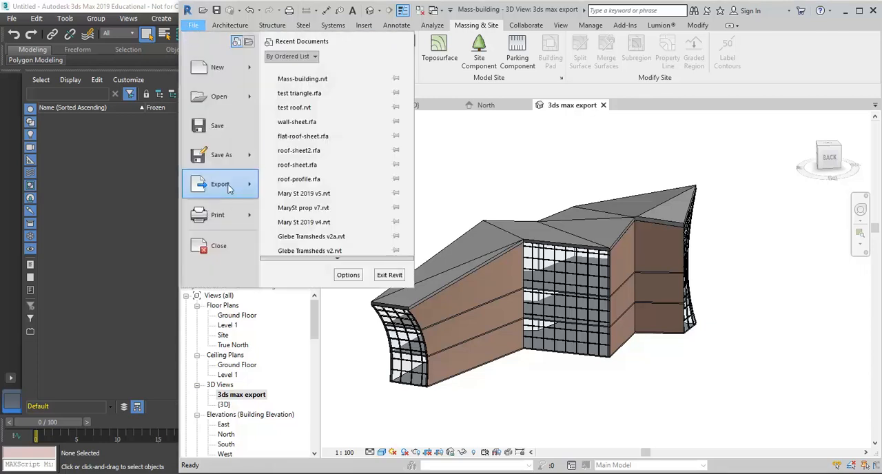
pyautogui.moveTo(227, 186)
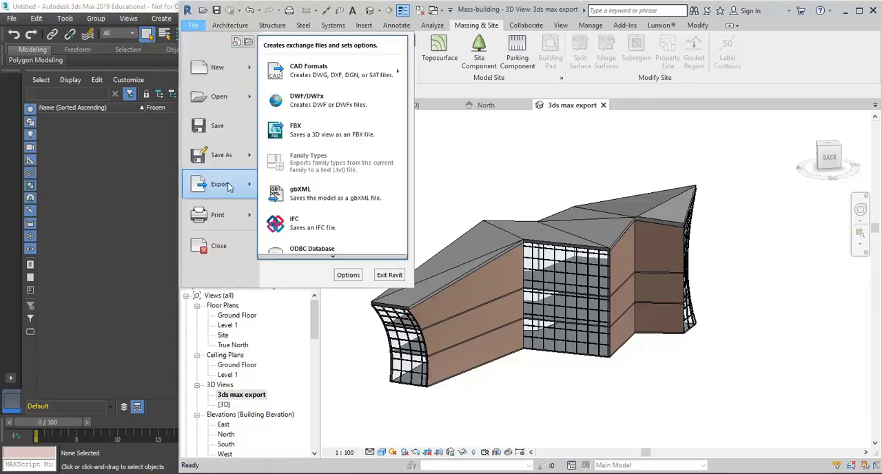
pyautogui.click(306, 133)
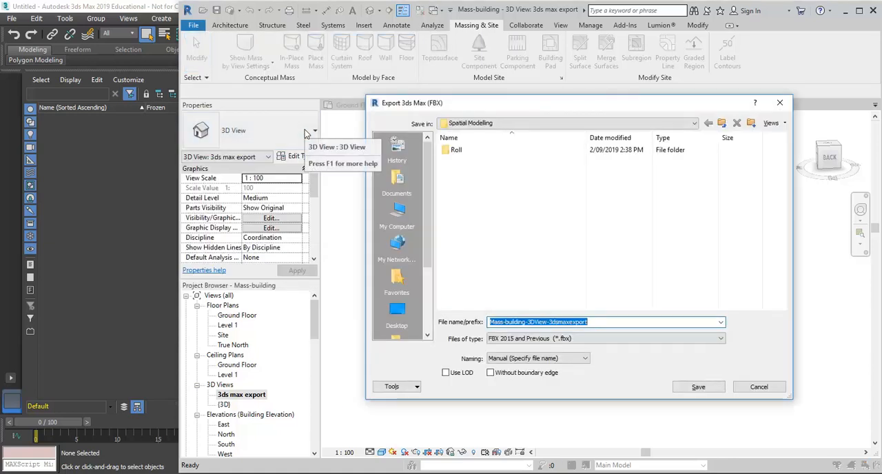
pyautogui.click(440, 209)
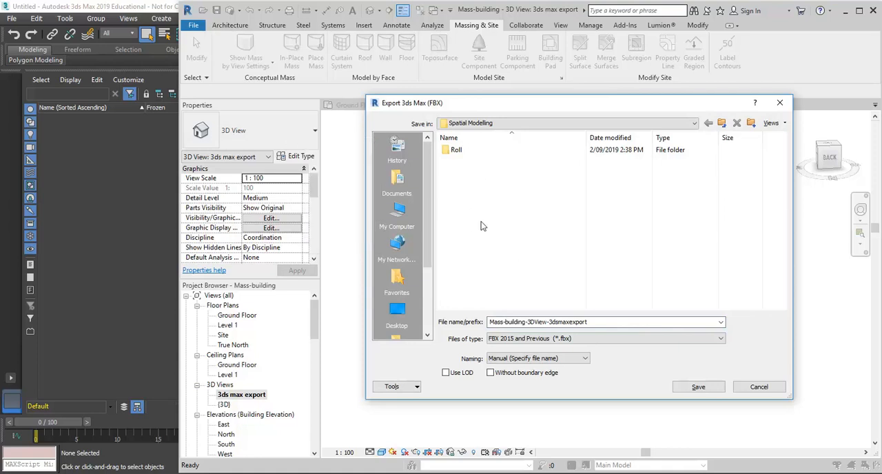
pyautogui.click(517, 123)
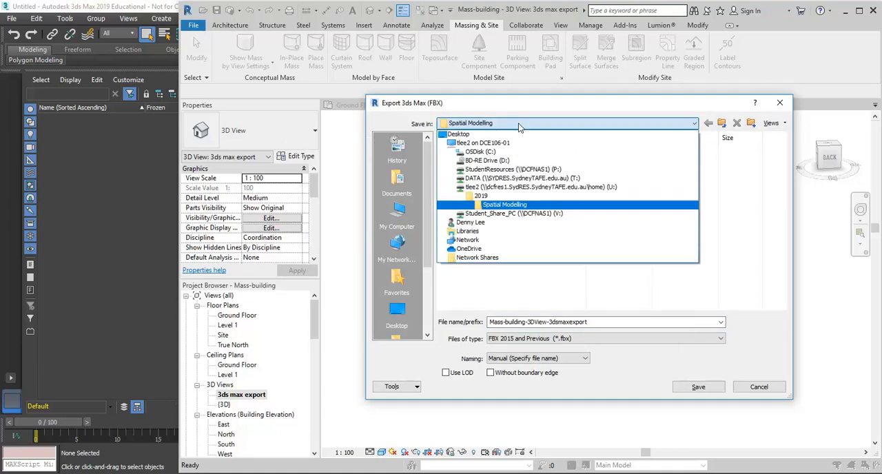
pyautogui.click(498, 206)
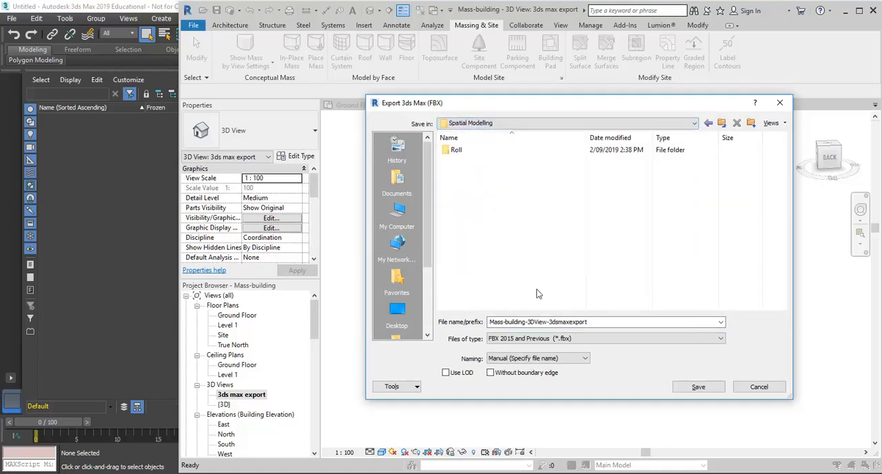
pyautogui.click(697, 386)
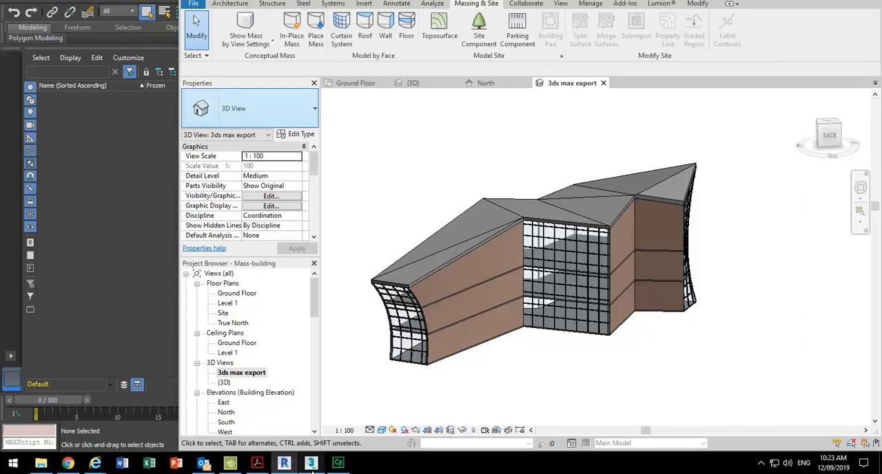
# - Switch to 3ds Max, restore its window from full screen, then move and enlarge it over the Revit window
pyautogui.click(311, 465)
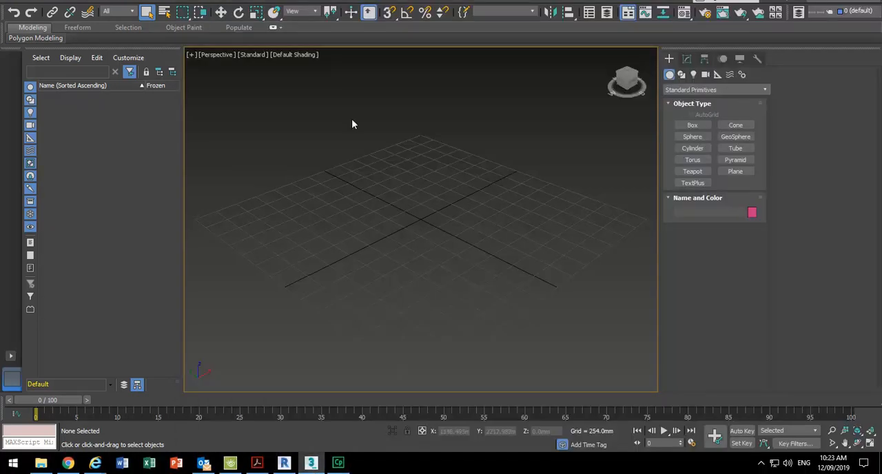
pyautogui.click(11, 19)
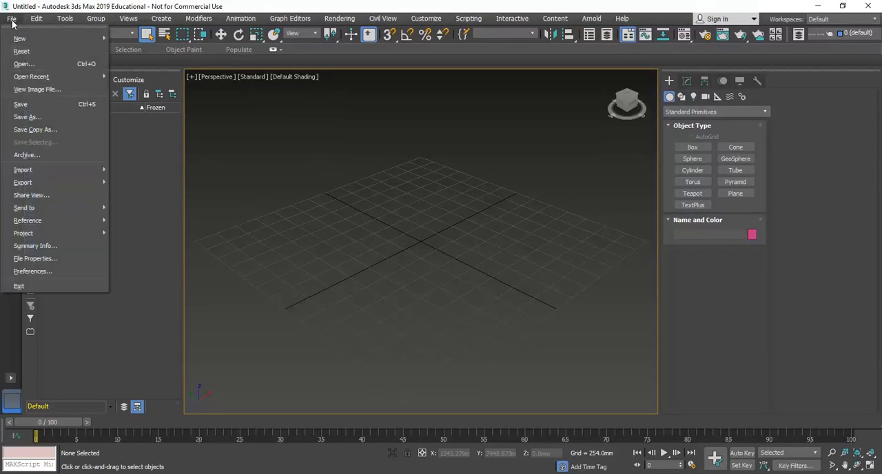
pyautogui.click(11, 19)
pyautogui.click(843, 6)
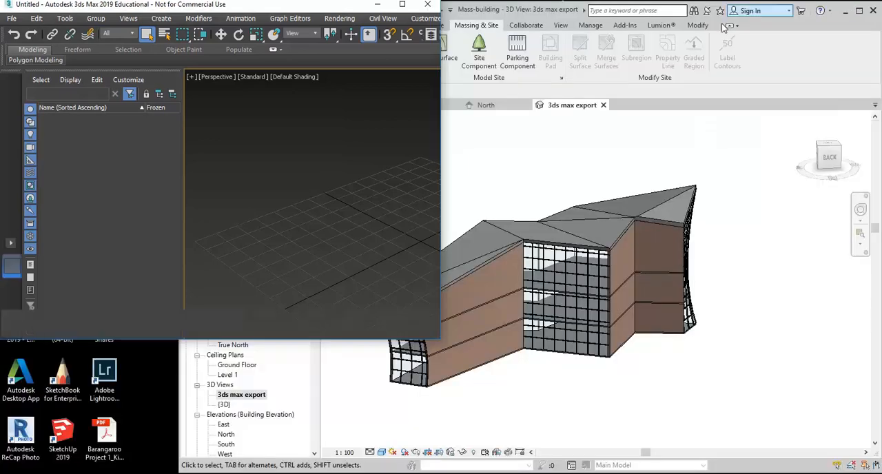
pyautogui.moveTo(250, 7); pyautogui.dragTo(655, 11)
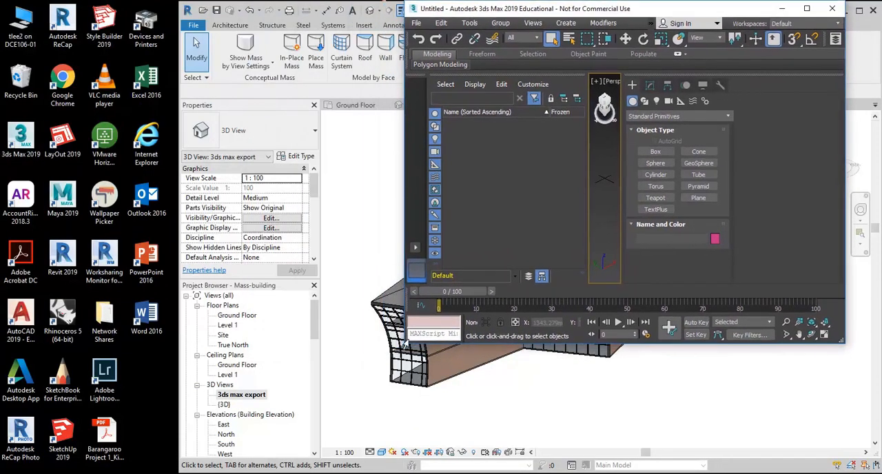
pyautogui.moveTo(406, 344); pyautogui.dragTo(138, 468)
# - Link Mass-building-3DView-3dsmaxexport.fbx into the scene with the Autodesk Revit - Combine By Revit Material preset and close Manage Links
pyautogui.click(148, 24)
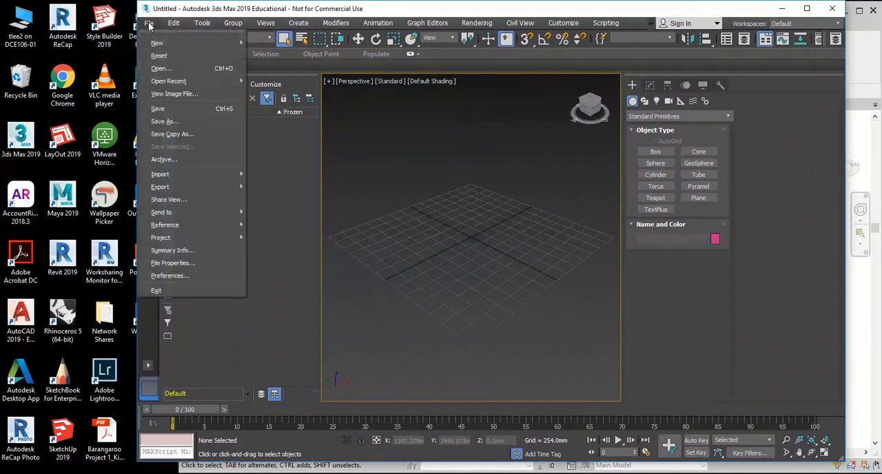
pyautogui.moveTo(160, 173)
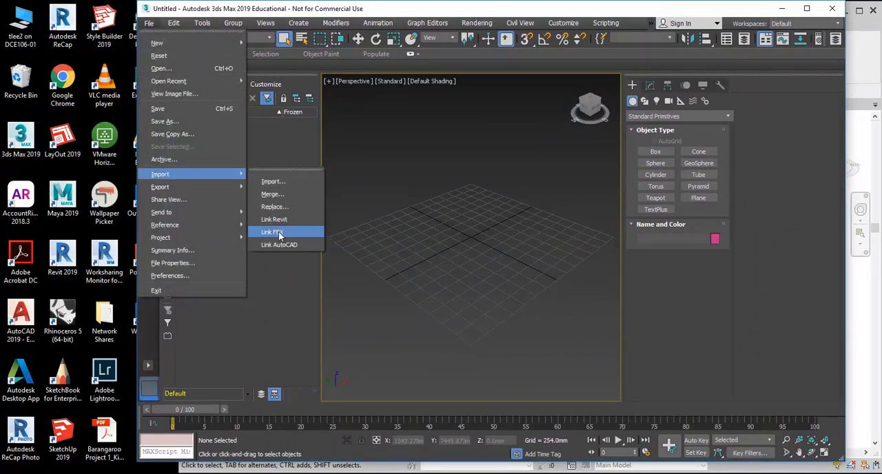
pyautogui.click(279, 233)
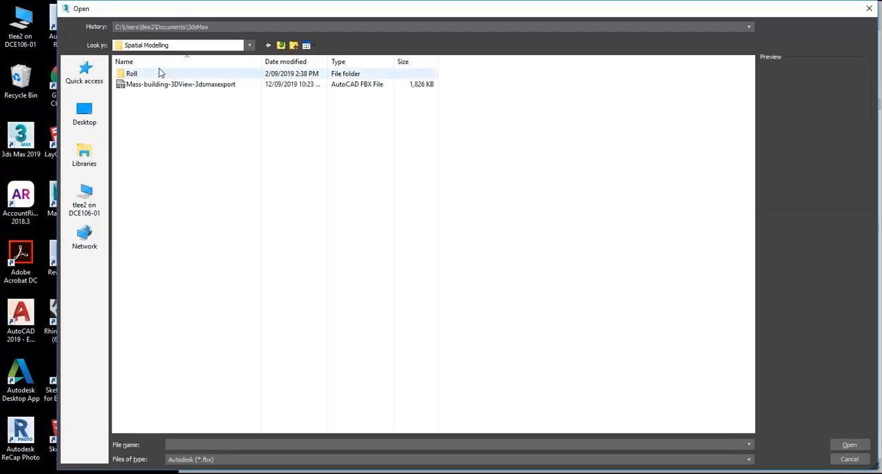
pyautogui.click(168, 84)
pyautogui.doubleClick(168, 84)
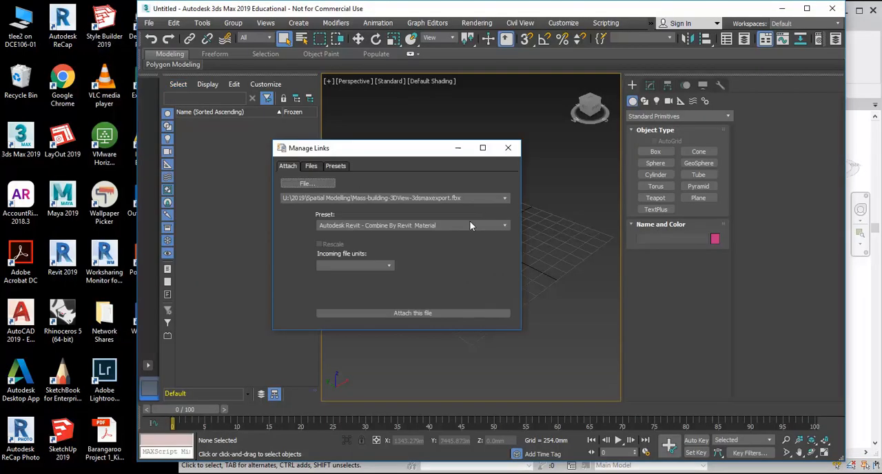
pyautogui.click(427, 314)
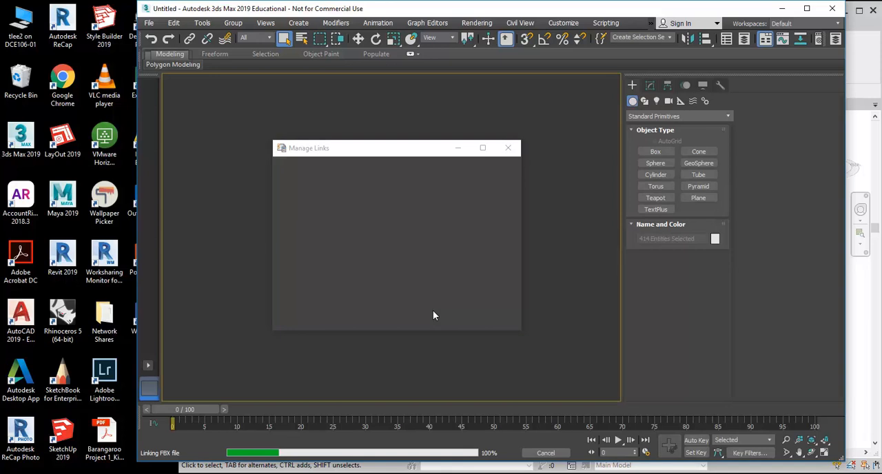
pyautogui.click(508, 147)
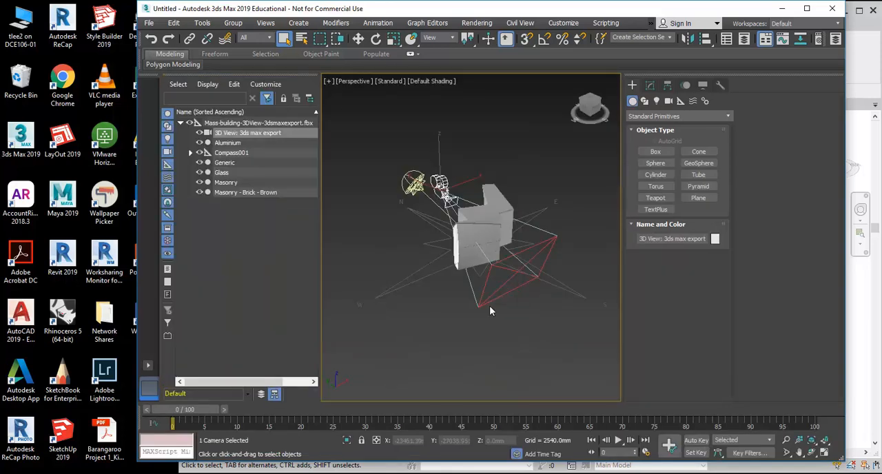
# - Examine the linked building from several sides in the Perspective view, then in the four-viewport layout with the Top view zoomed out
pyautogui.scroll(8, 412, 218)
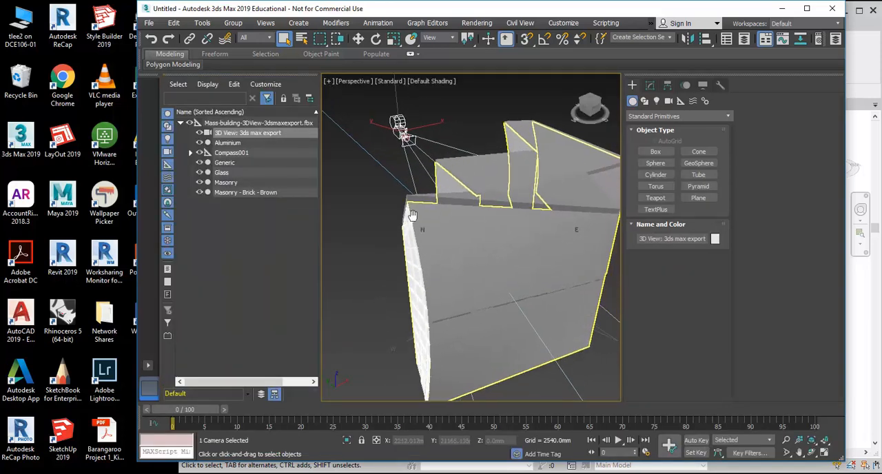
pyautogui.keyDown('alt'); pyautogui.moveTo(450, 254); pyautogui.dragTo(538, 219, button='middle'); pyautogui.keyUp('alt')
pyautogui.keyDown('alt'); pyautogui.moveTo(477, 221); pyautogui.dragTo(485, 240, button='middle'); pyautogui.keyUp('alt')
pyautogui.moveTo(486, 240); pyautogui.dragTo(528, 309, button='middle')
pyautogui.moveTo(476, 318); pyautogui.dragTo(495, 389, button='middle')
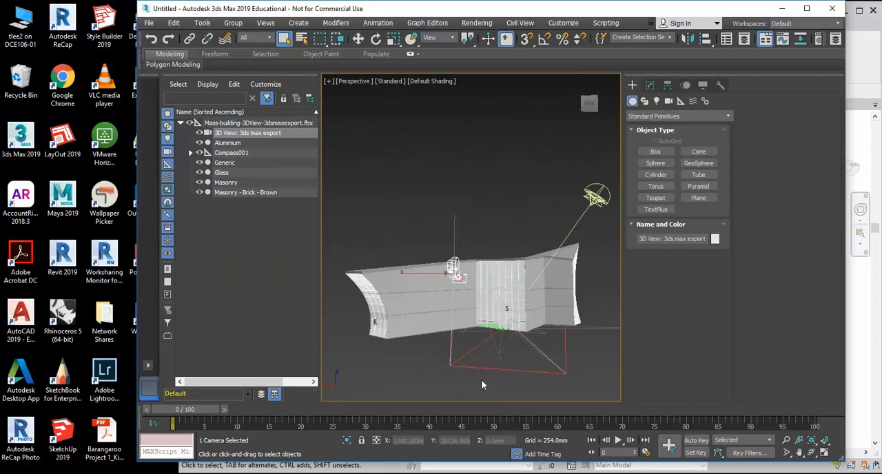
pyautogui.click(420, 164)
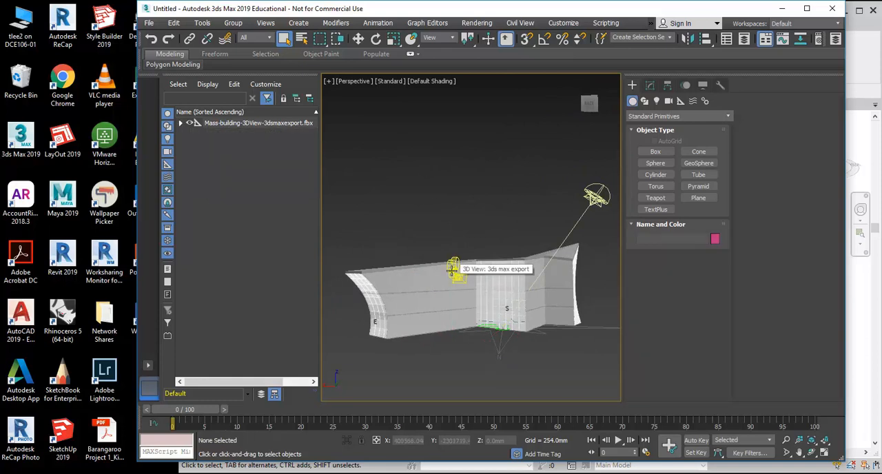
pyautogui.click(825, 453)
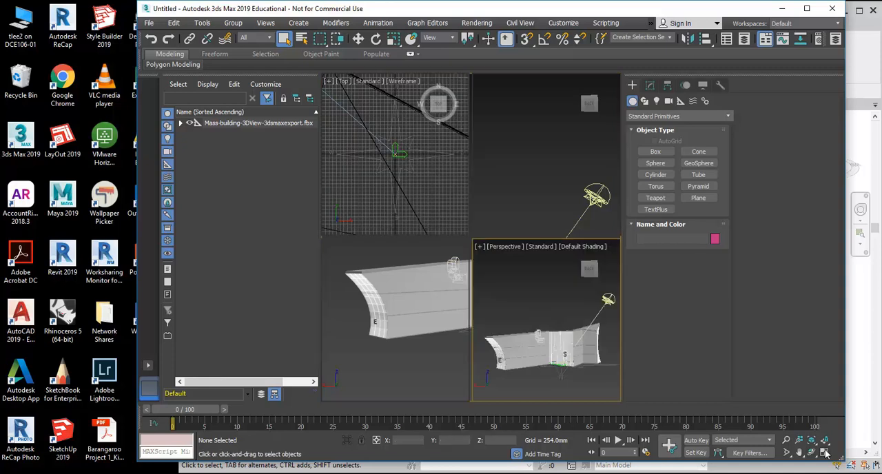
pyautogui.scroll(-10, 414, 180)
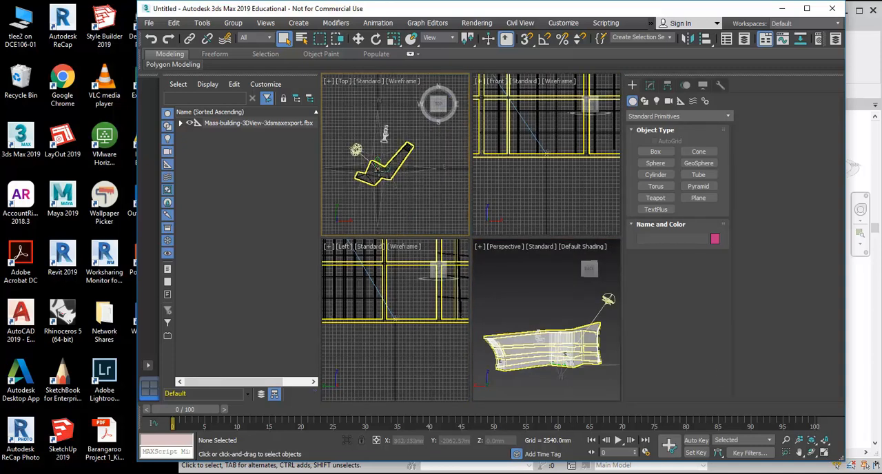
# - Place a targeted Physical camera in the Top view, from beyond the building's upper-left side and aimed just past its lower-right edge
pyautogui.scroll(-10, 528, 174)
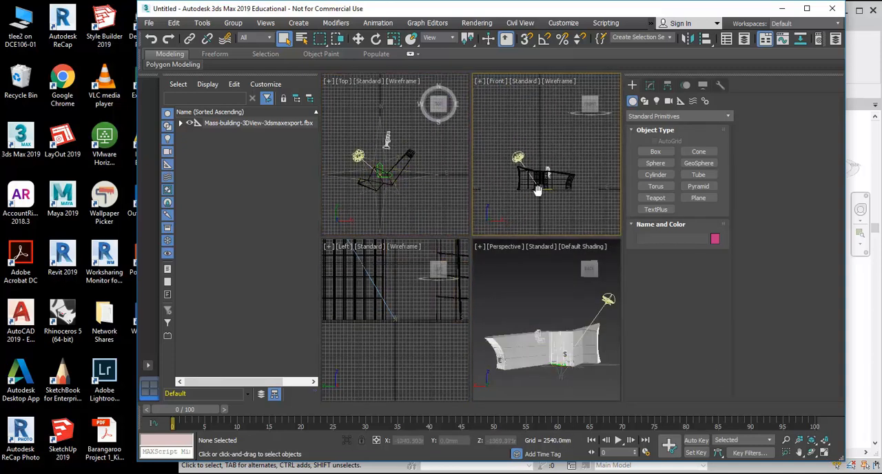
pyautogui.scroll(-10, 410, 323)
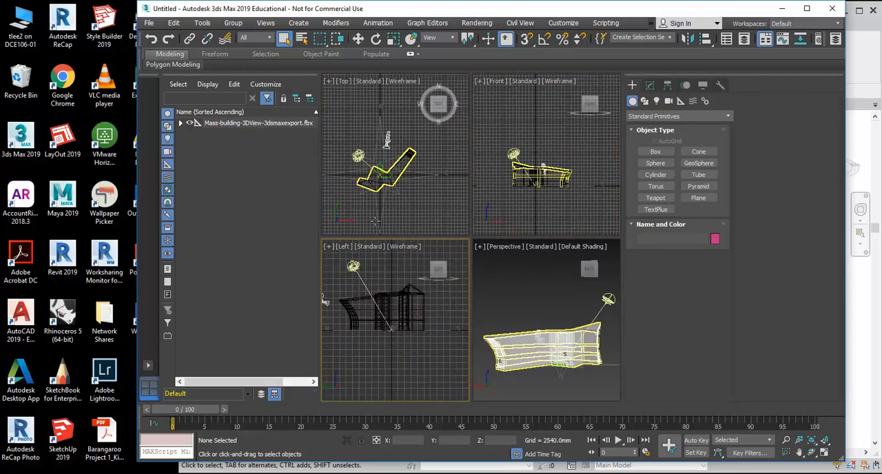
pyautogui.click(336, 124)
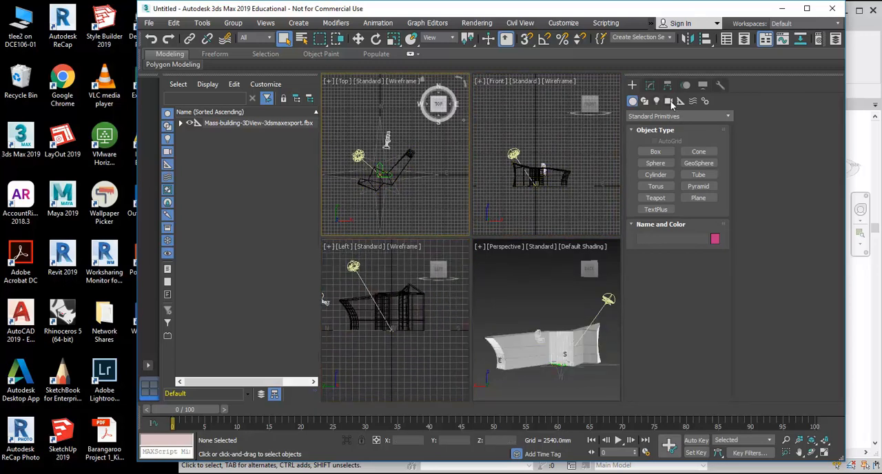
pyautogui.click(669, 101)
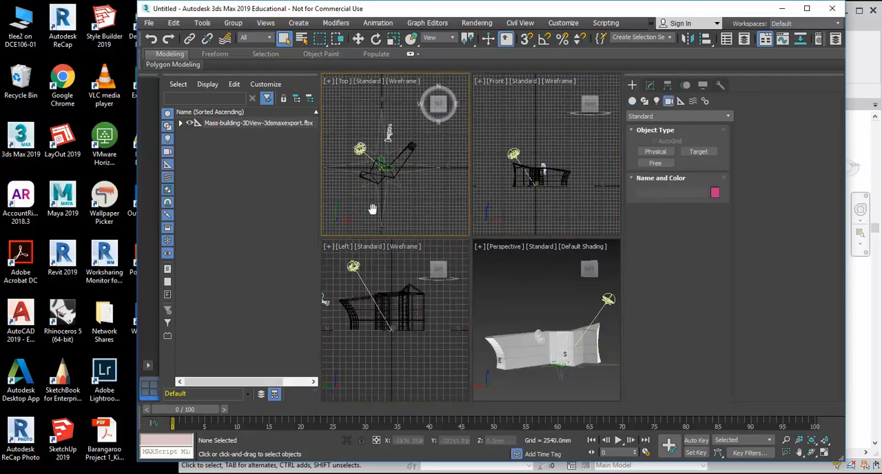
pyautogui.click(655, 152)
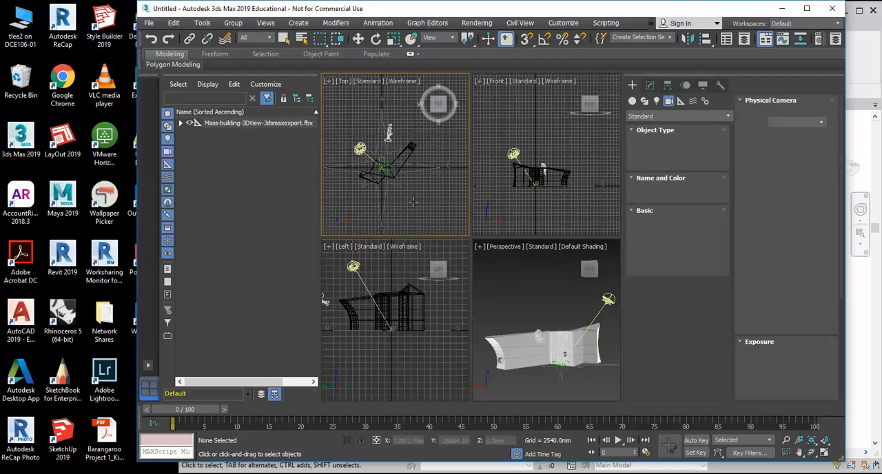
pyautogui.moveTo(342, 108); pyautogui.dragTo(401, 180)
# - Switch the Perspective viewport to the PhysCamera001 view and maximize it
pyautogui.rightClick(532, 288)
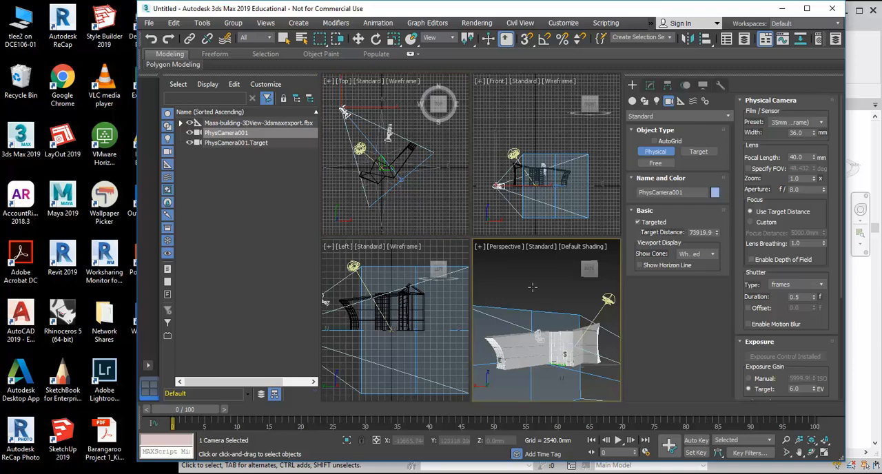
pyautogui.click(499, 246)
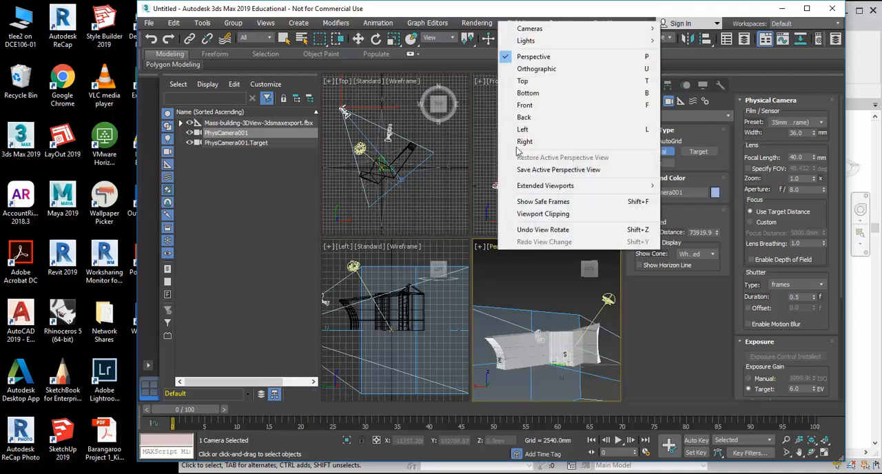
pyautogui.moveTo(551, 29)
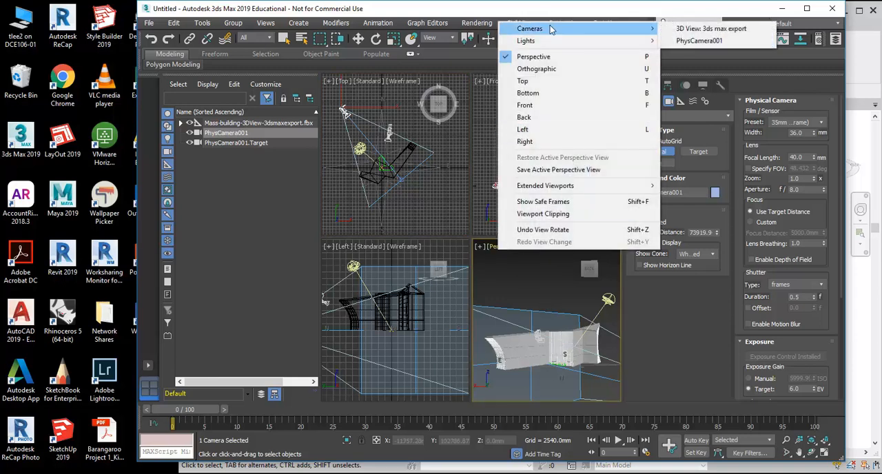
pyautogui.click(698, 41)
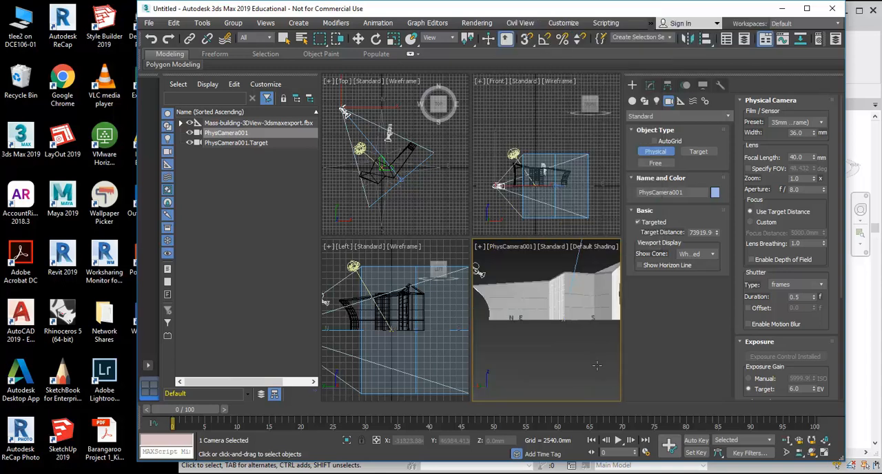
pyautogui.click(824, 453)
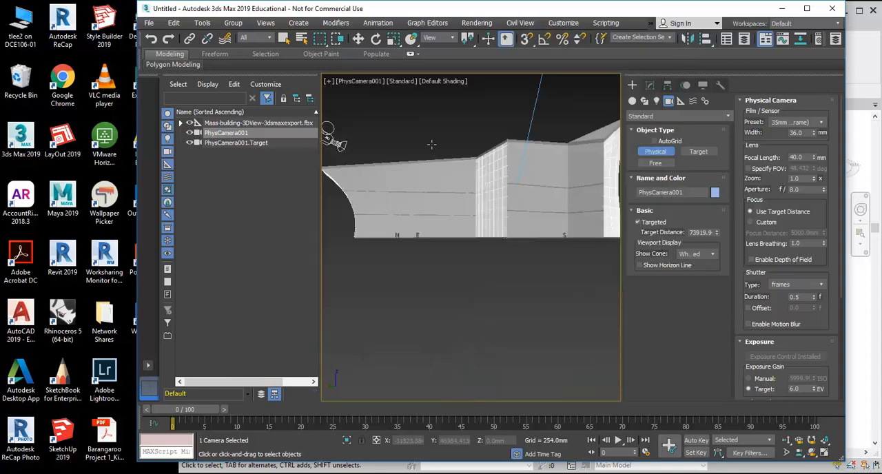
# - Pan the camera view to reframe the building, narrowing the Scene Explorer and command panel to widen the viewport
pyautogui.click(798, 453)
pyautogui.moveTo(449, 193); pyautogui.dragTo(441, 234)
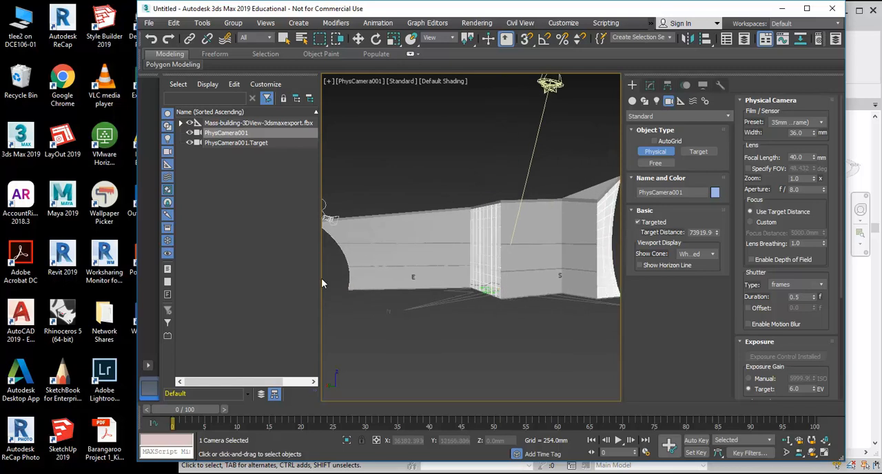
pyautogui.moveTo(321, 279); pyautogui.dragTo(238, 281)
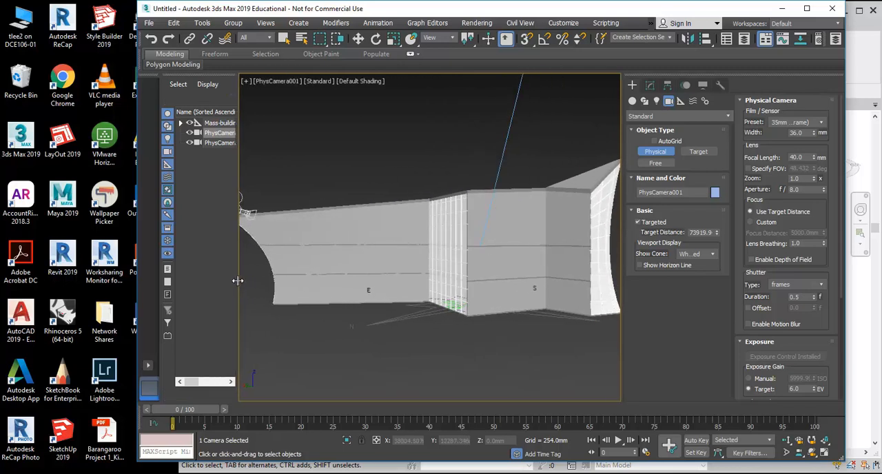
pyautogui.moveTo(624, 324); pyautogui.dragTo(739, 321)
pyautogui.moveTo(388, 182); pyautogui.dragTo(426, 178, button='middle')
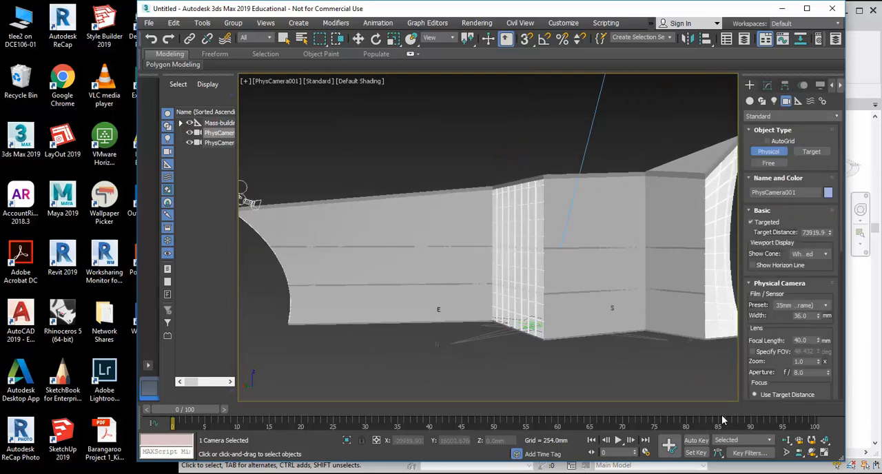
# - Orbit the camera until the curved end and the whole front of the building are in frame, then deselect it
pyautogui.click(812, 452)
pyautogui.moveTo(449, 242); pyautogui.dragTo(495, 253)
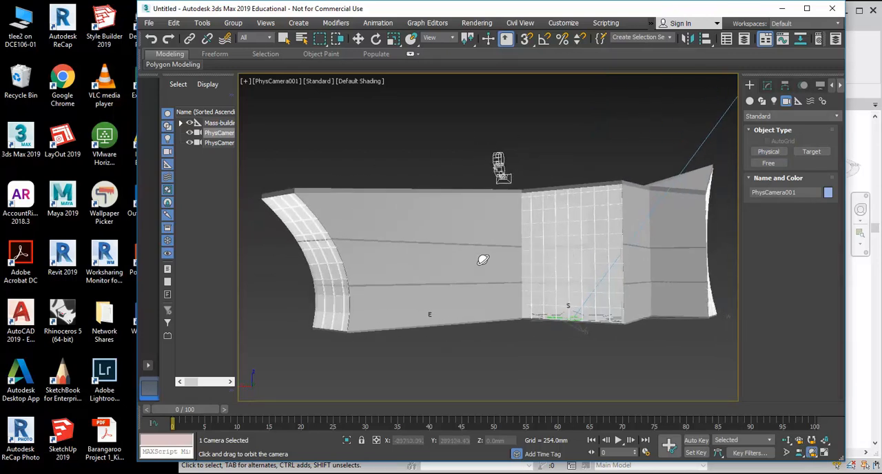
pyautogui.rightClick(481, 252)
pyautogui.click(380, 138)
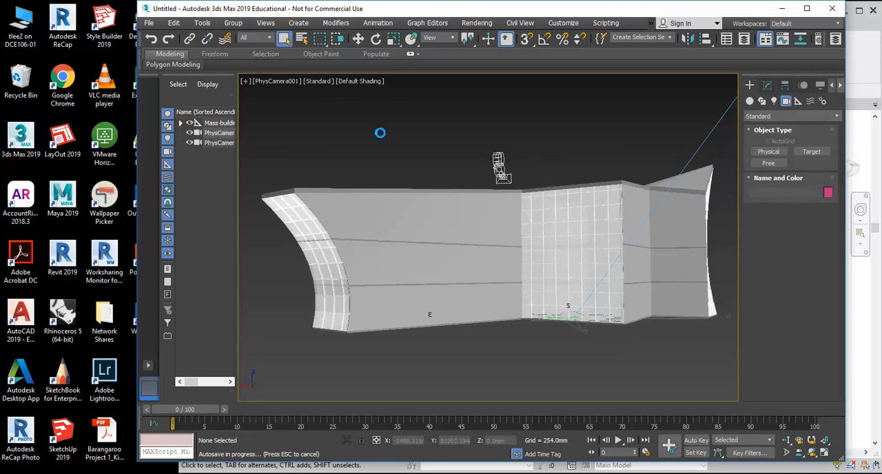
# - Open the Environment settings and render an exposure control preview of the camera view
pyautogui.click(329, 24)
pyautogui.moveTo(481, 28)
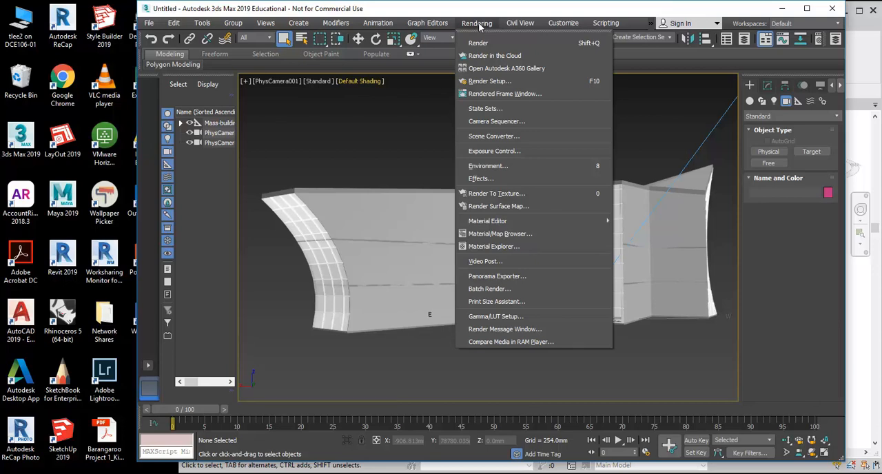
pyautogui.click(488, 166)
pyautogui.moveTo(344, 128); pyautogui.dragTo(357, 50)
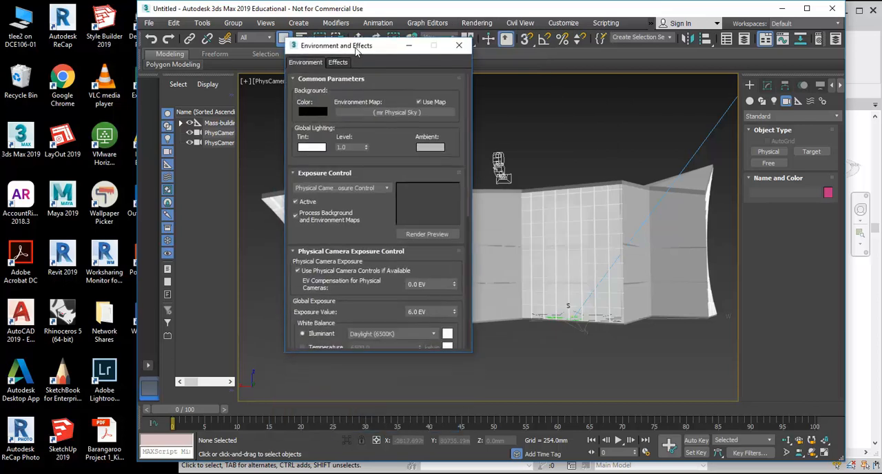
pyautogui.click(419, 233)
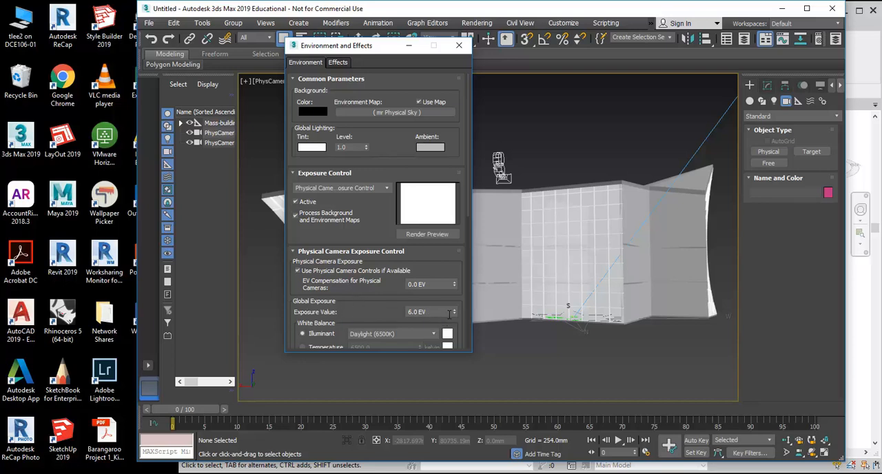
# - Set the global exposure value to 15.515 EV and render the exposure preview again
pyautogui.moveTo(454, 314)
pyautogui.mouseDown()
pyautogui.moveTo(454, 266)
pyautogui.moveTo(448, 327)
pyautogui.mouseUp()
pyautogui.click(454, 311)
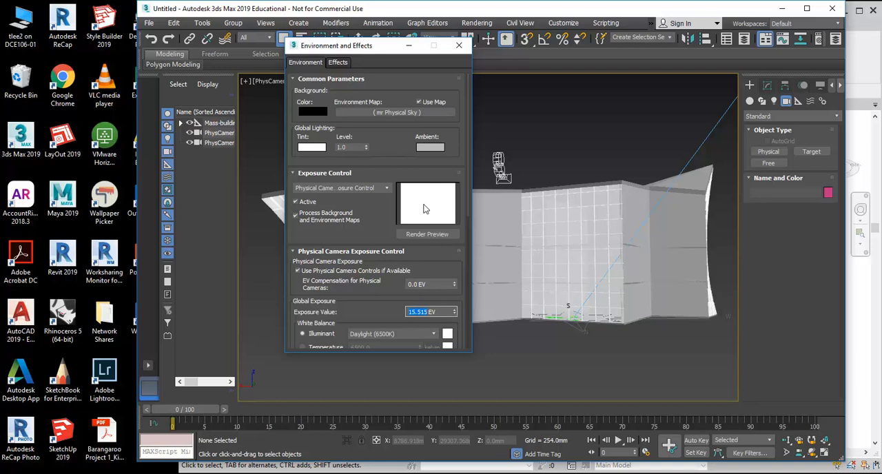
pyautogui.click(431, 235)
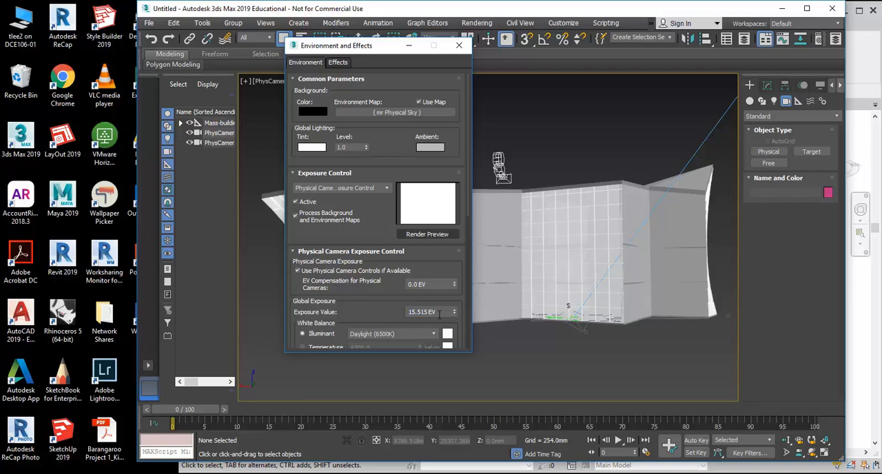
pyautogui.moveTo(366, 45)
pyautogui.mouseDown()
pyautogui.moveTo(358, 93)
pyautogui.moveTo(250, 84)
pyautogui.moveTo(309, 87)
pyautogui.moveTo(364, 61)
pyautogui.mouseUp()
pyautogui.rightClick(440, 146)
pyautogui.click(408, 153)
pyautogui.click(455, 250)
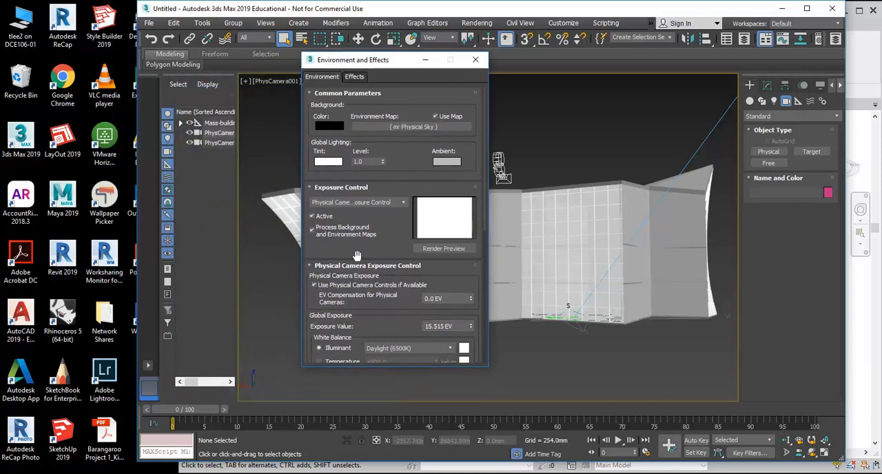
# - Turn off the use of physical camera controls in the Physical Camera Exposure Control, comparing the preview with it on and off
pyautogui.moveTo(373, 335); pyautogui.dragTo(335, 310)
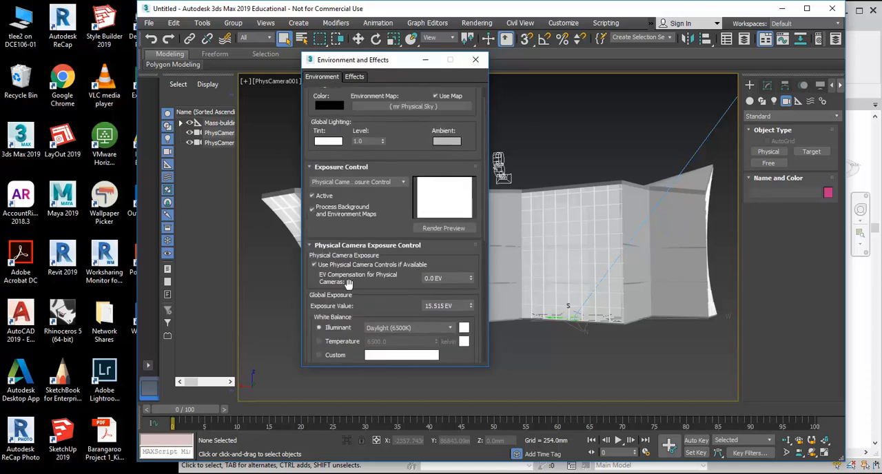
pyautogui.click(455, 278)
pyautogui.click(322, 265)
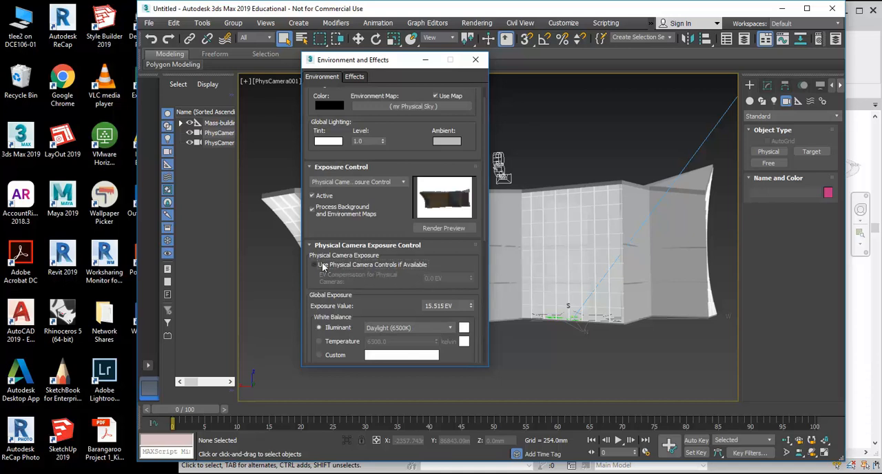
pyautogui.click(316, 266)
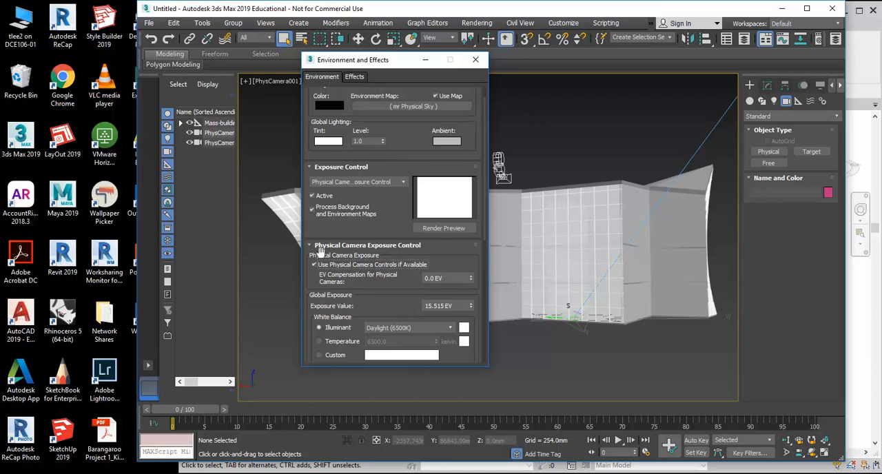
pyautogui.click(315, 265)
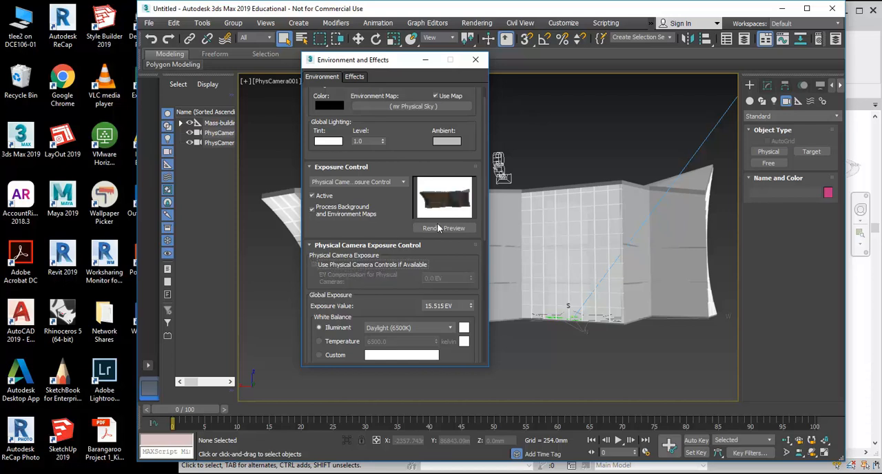
# - Set the global exposure value to 13.751 EV and render the PhysCamera001 view
pyautogui.moveTo(472, 307); pyautogui.dragTo(472, 307)
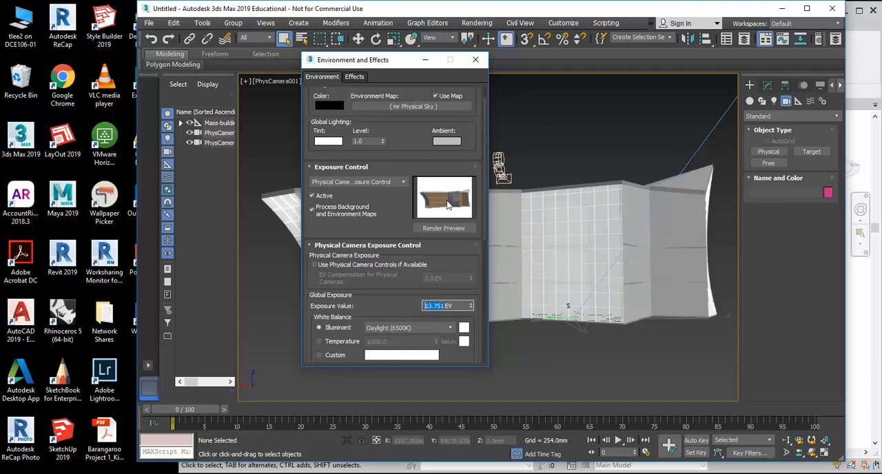
pyautogui.moveTo(393, 66); pyautogui.dragTo(350, 85)
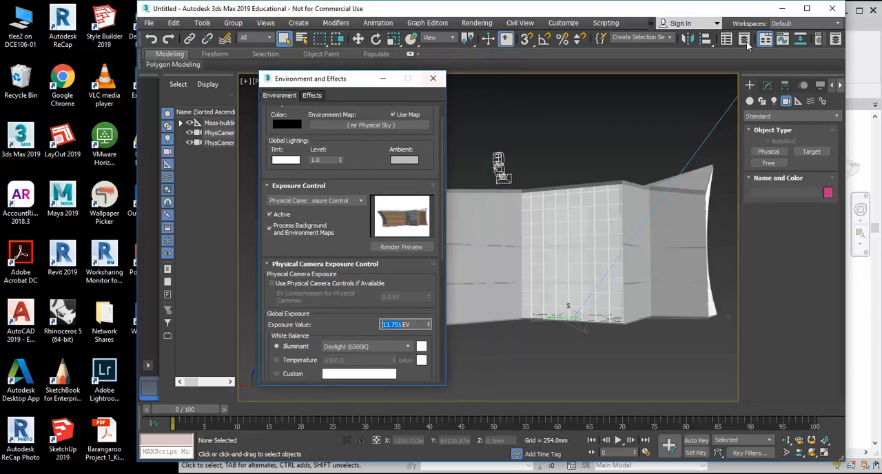
pyautogui.click(478, 23)
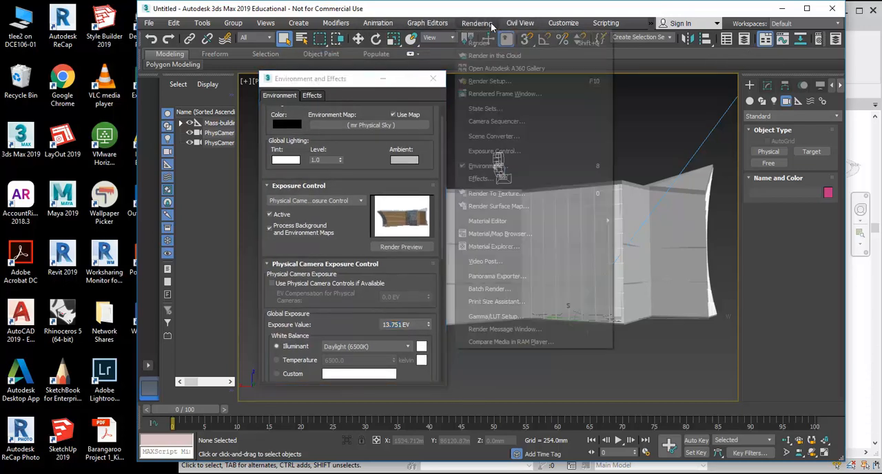
pyautogui.click(483, 43)
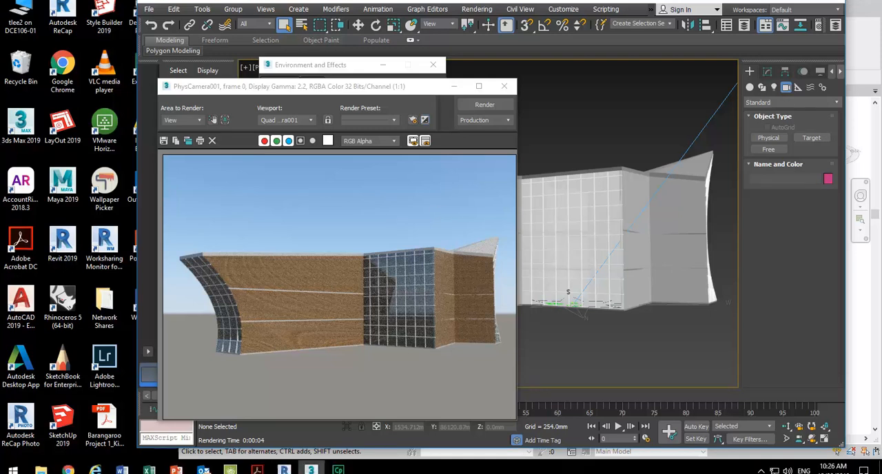
# - Switch to Revit and open the Ground Floor plan of the Mass-building project
pyautogui.click(284, 463)
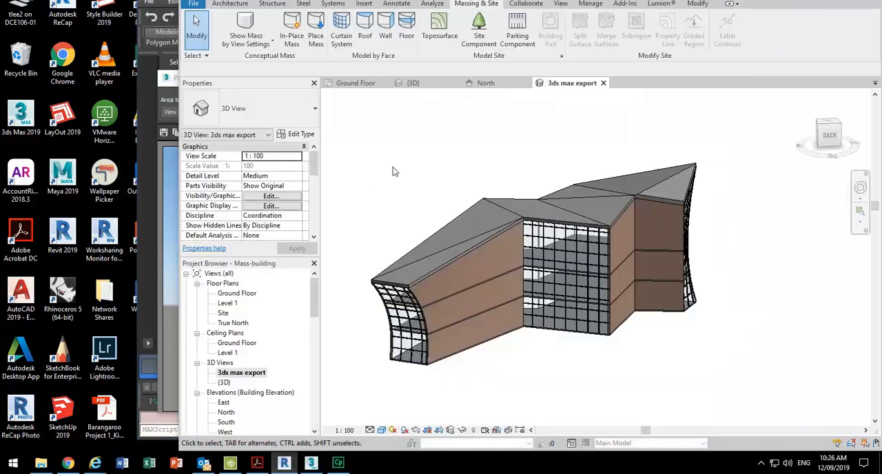
pyautogui.doubleClick(228, 304)
pyautogui.click(234, 295)
pyautogui.doubleClick(236, 294)
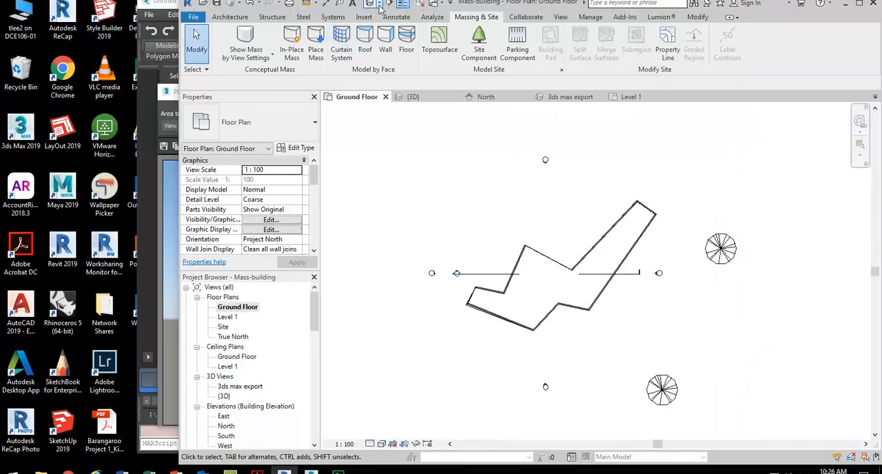
# - Place a perspective camera up and left of the building on the Ground Floor plan, with its target beyond the building's lower-right side
pyautogui.click(378, 9)
pyautogui.click(379, 38)
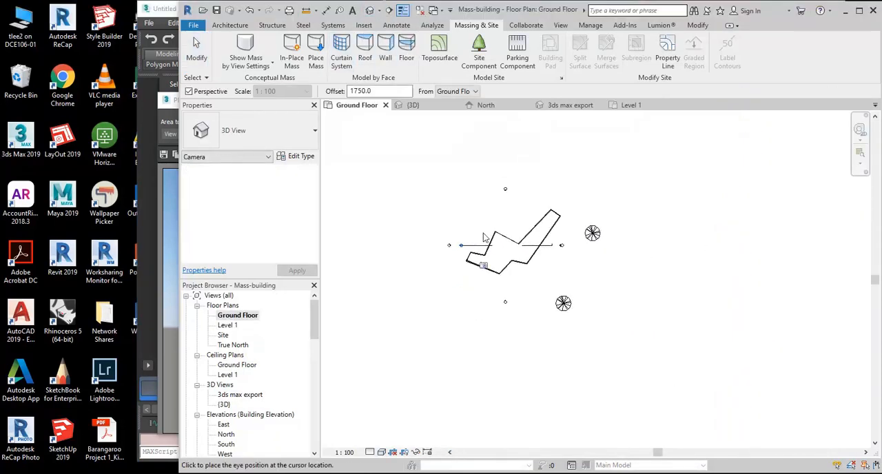
pyautogui.click(461, 164)
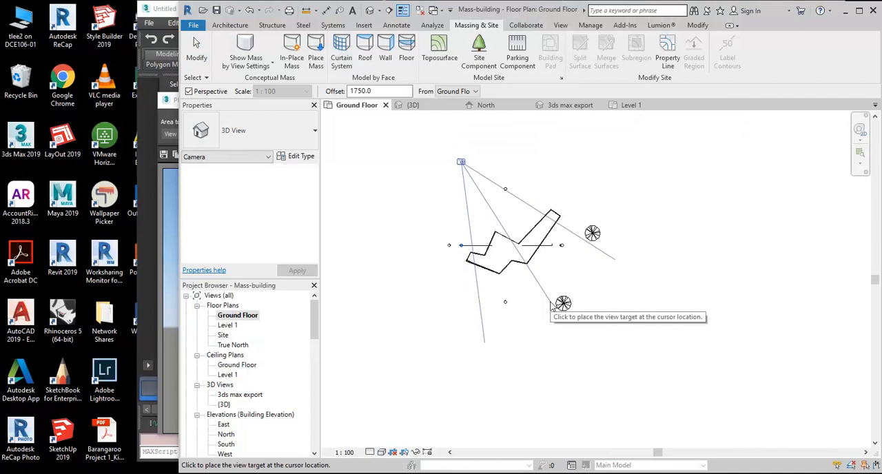
pyautogui.click(551, 307)
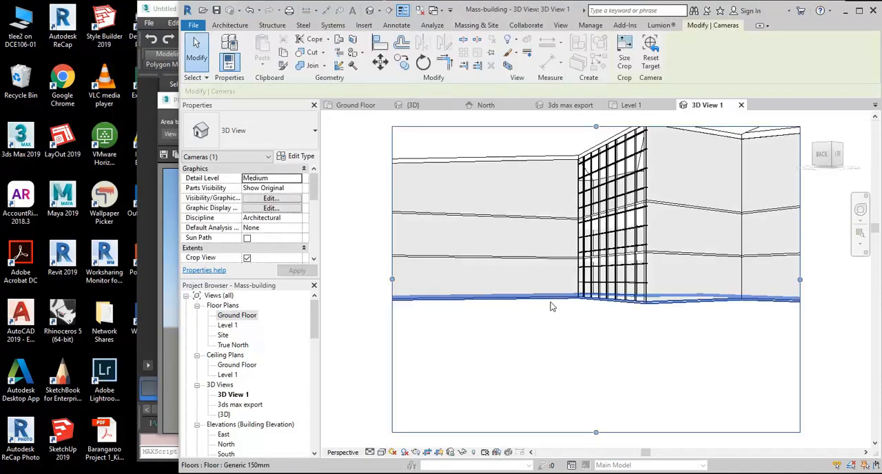
# - Walk the 3D View 1 camera back and orbit it around the building, and widen the crop region to include the curved end and the tree
pyautogui.click(861, 210)
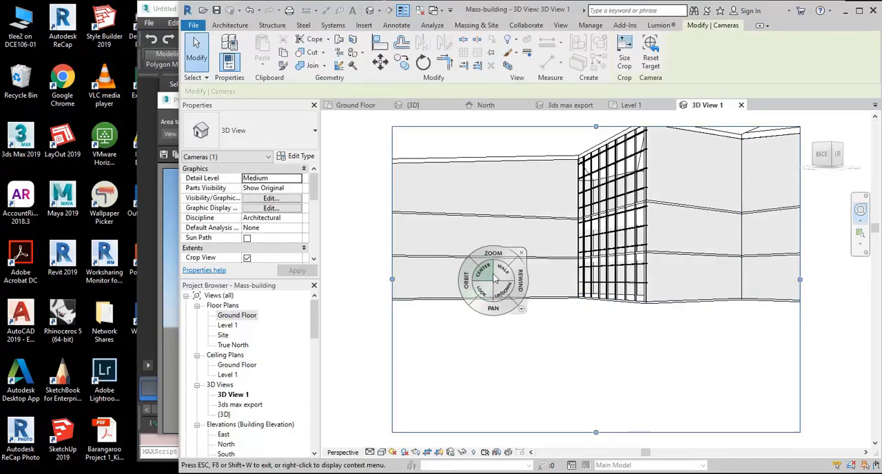
pyautogui.moveTo(502, 272); pyautogui.dragTo(596, 422)
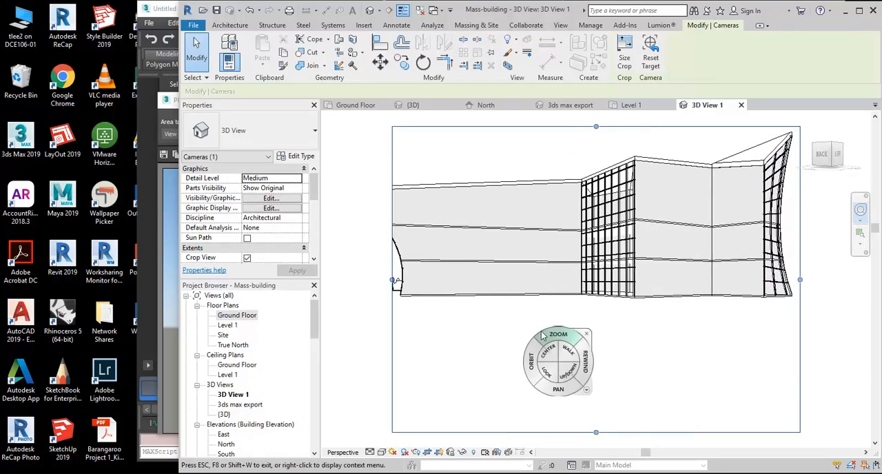
pyautogui.moveTo(533, 367); pyautogui.dragTo(566, 370)
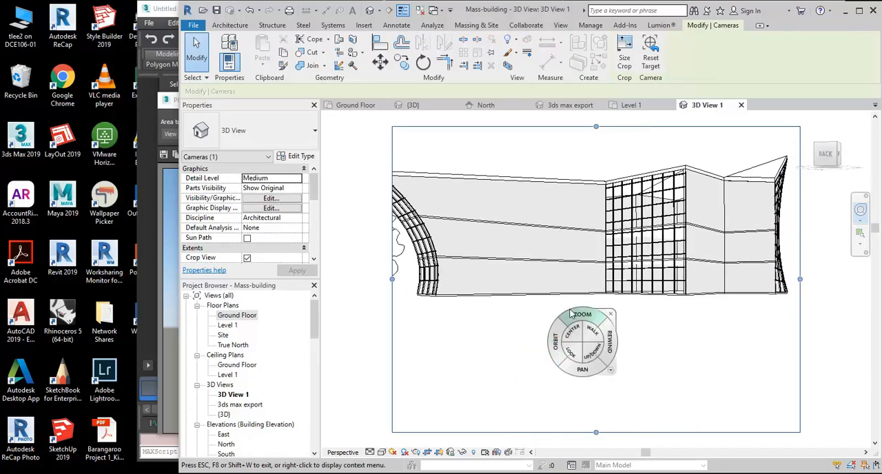
pyautogui.click(611, 315)
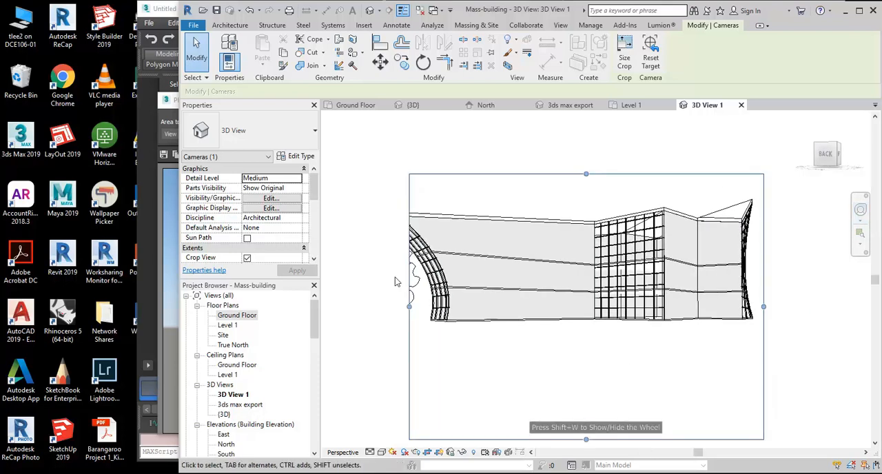
pyautogui.moveTo(410, 307); pyautogui.dragTo(368, 306)
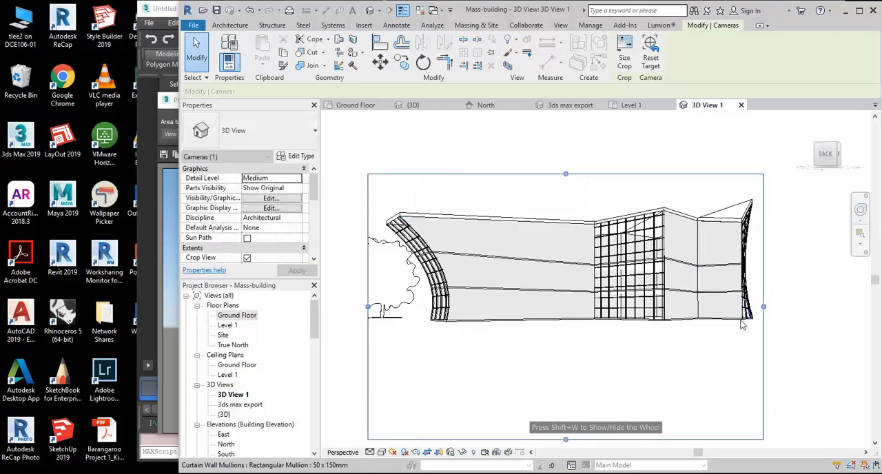
pyautogui.click(511, 205)
# - Render the 3D View 1 camera view at Draft quality and screen resolution with the Exterior: Sun only lighting scheme
pyautogui.middleClick(502, 328)
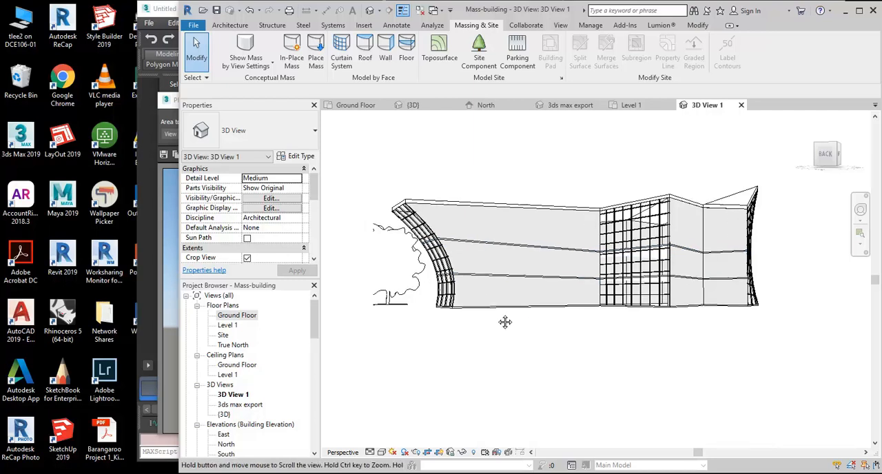
pyautogui.middleClick(503, 327)
pyautogui.click(416, 430)
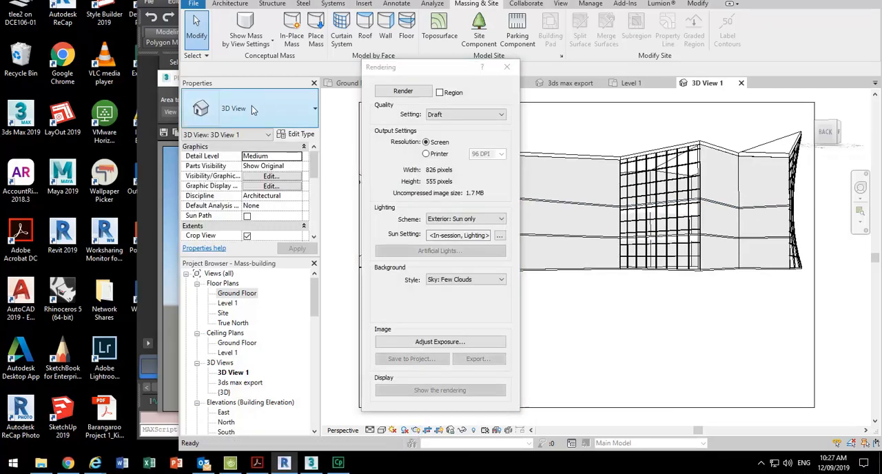
pyautogui.click(394, 93)
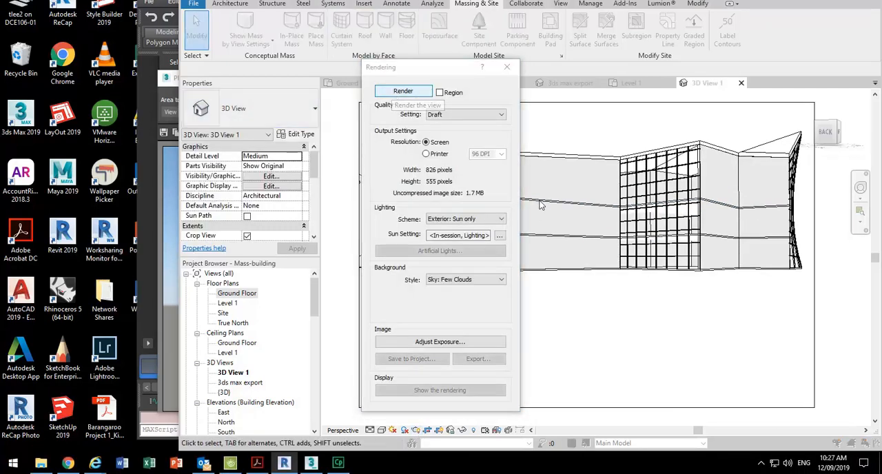
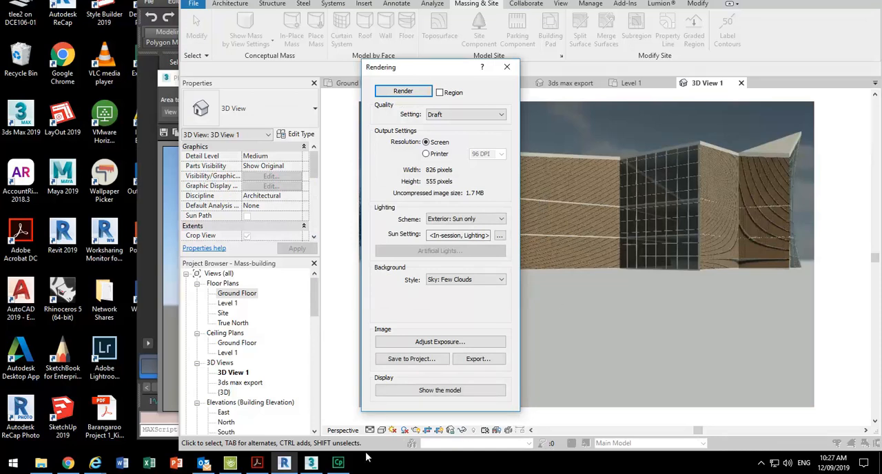
# - Compare the Revit rendering with the 3ds Max render, and close the Revit rendering settings
pyautogui.click(311, 465)
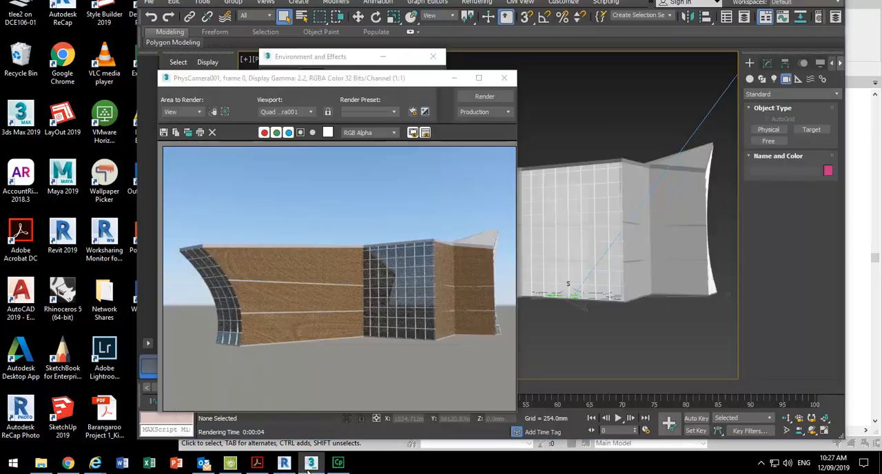
pyautogui.click(310, 464)
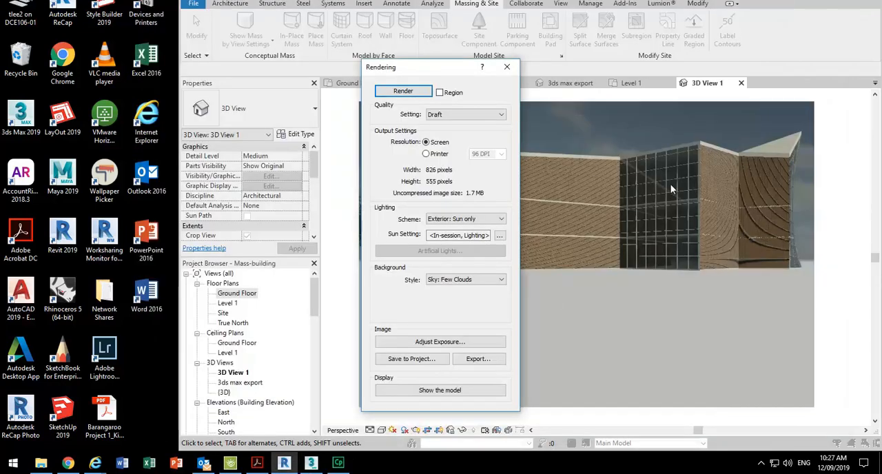
pyautogui.click(507, 67)
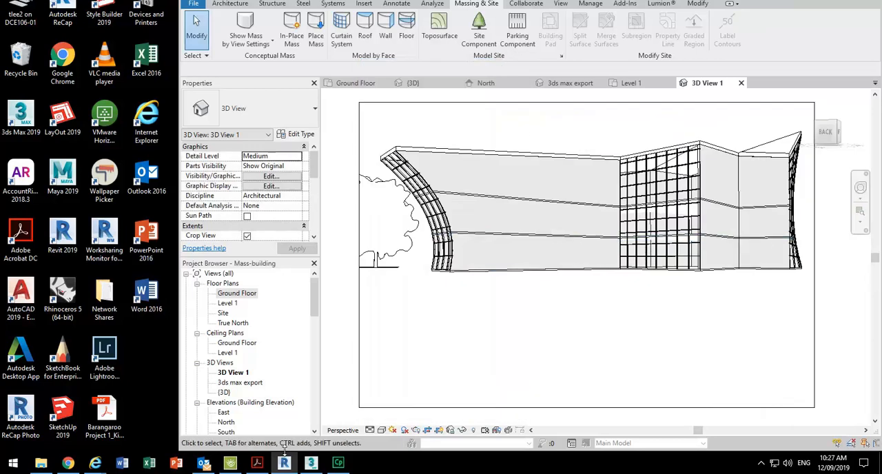
pyautogui.click(311, 462)
# - Create a four-point toposurface around the building and trees at elevation -100 from the Ground Floor plan, finishing it in the Site plan
pyautogui.doubleClick(240, 294)
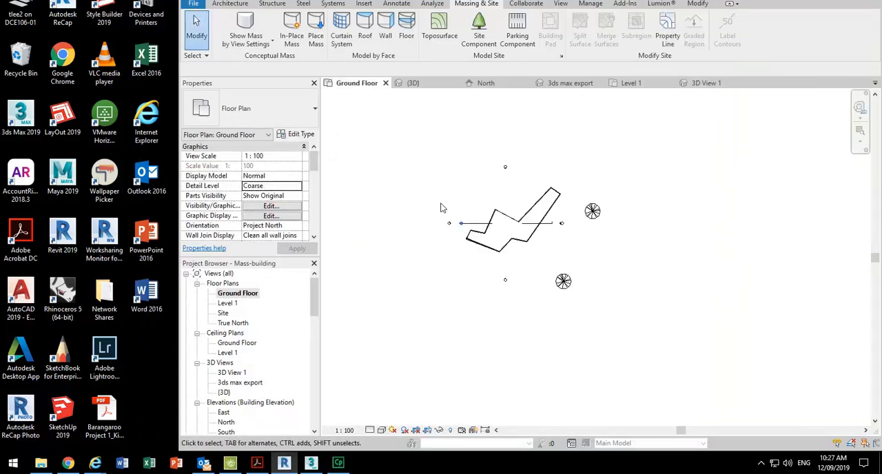
pyautogui.click(439, 29)
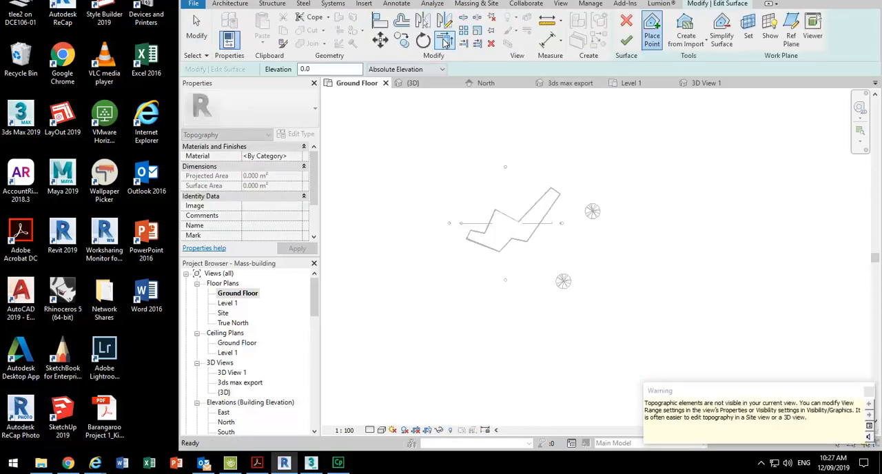
pyautogui.doubleClick(331, 70)
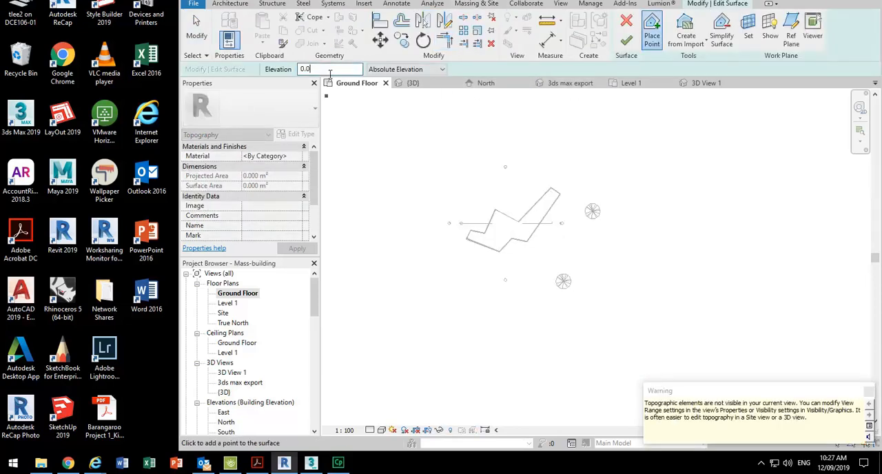
pyautogui.write('-100')
pyautogui.click(413, 182)
pyautogui.click(630, 173)
pyautogui.click(633, 364)
pyautogui.click(416, 354)
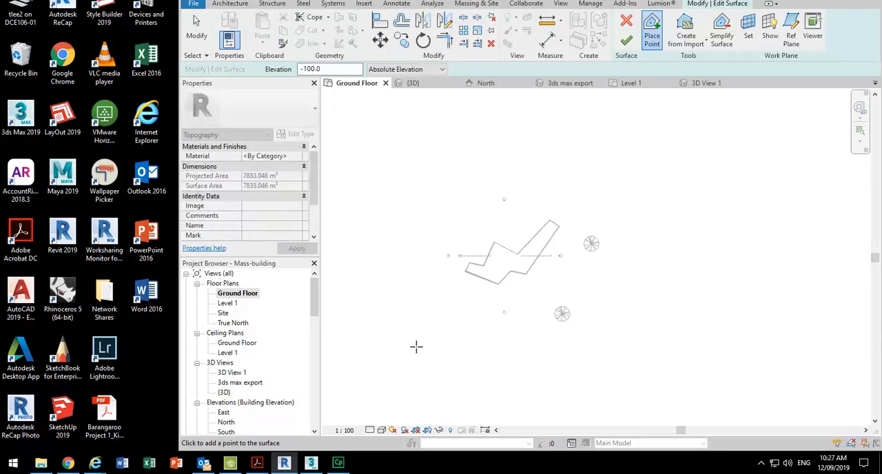
pyautogui.doubleClick(222, 313)
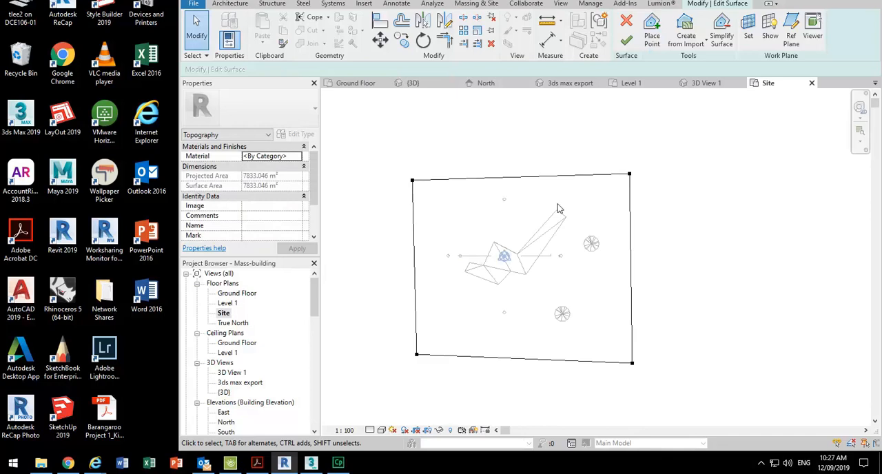
pyautogui.click(626, 41)
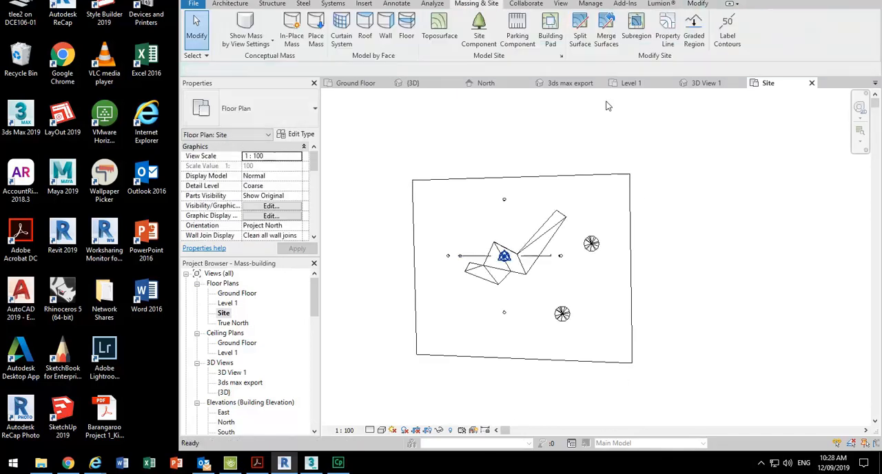
# - Open the 3ds max export 3D view and put the toposurface into surface editing there
pyautogui.doubleClick(234, 382)
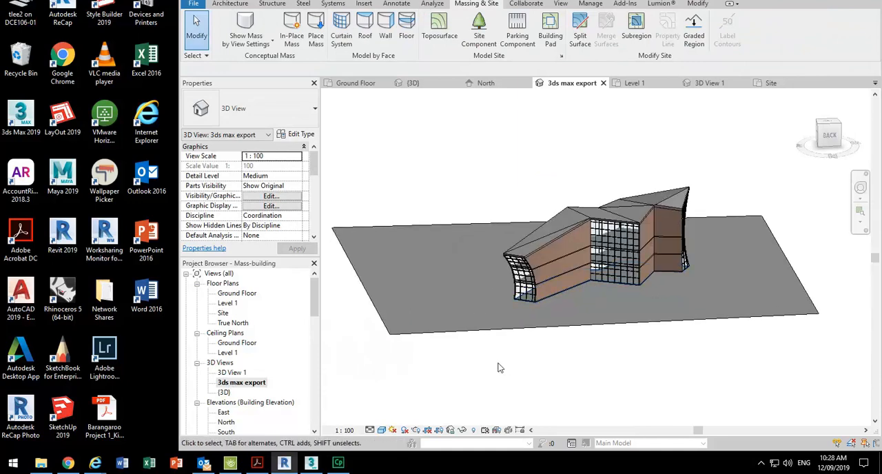
pyautogui.moveTo(486, 362)
pyautogui.keyDown('shift'); pyautogui.mouseDown(button='middle')
pyautogui.moveTo(664, 369)
pyautogui.moveTo(508, 370)
pyautogui.moveTo(571, 343)
pyautogui.mouseUp(button='middle'); pyautogui.keyUp('shift')
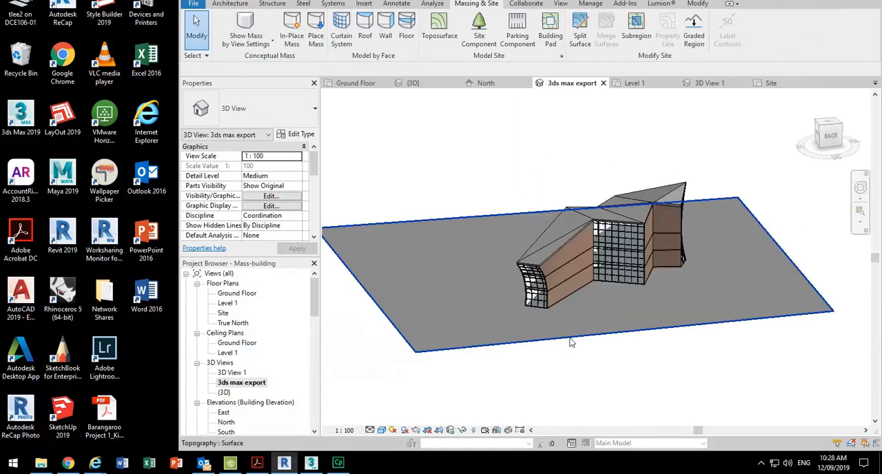
pyautogui.click(571, 342)
pyautogui.keyDown('shift'); pyautogui.moveTo(672, 354); pyautogui.dragTo(581, 334, button='middle'); pyautogui.keyUp('shift')
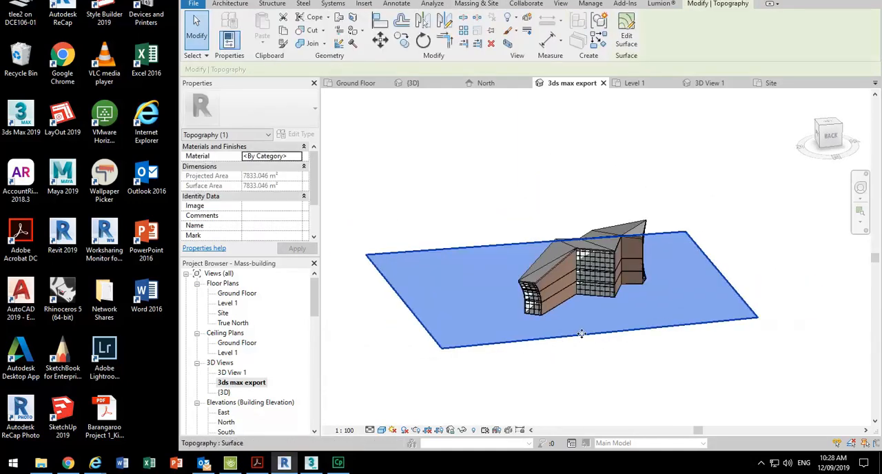
pyautogui.click(627, 34)
# - Enlarge the toposurface by moving its boundary points outward in front of and beside the building, and finish the surface
pyautogui.moveTo(482, 334); pyautogui.dragTo(483, 332)
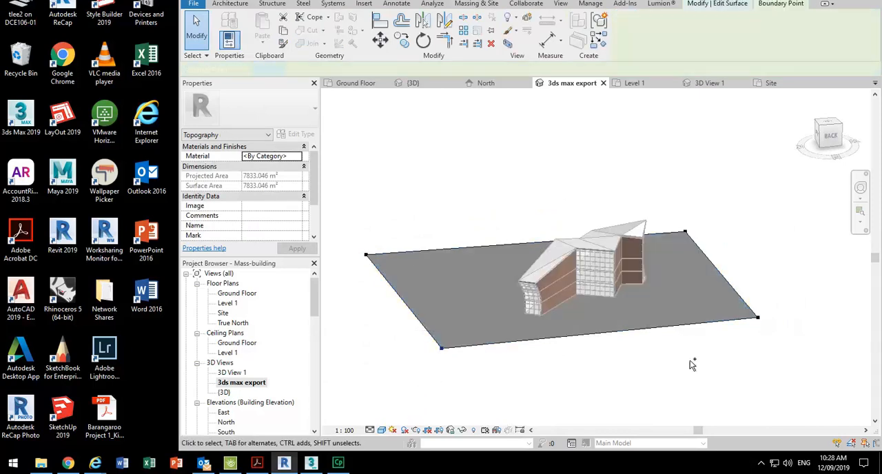
pyautogui.moveTo(626, 387); pyautogui.dragTo(858, 246)
pyautogui.moveTo(655, 372); pyautogui.dragTo(614, 306, button='middle')
pyautogui.moveTo(403, 284); pyautogui.dragTo(446, 358)
pyautogui.moveTo(614, 126); pyautogui.dragTo(867, 305)
pyautogui.keyDown('shift'); pyautogui.moveTo(598, 254); pyautogui.dragTo(378, 233, button='middle'); pyautogui.keyUp('shift')
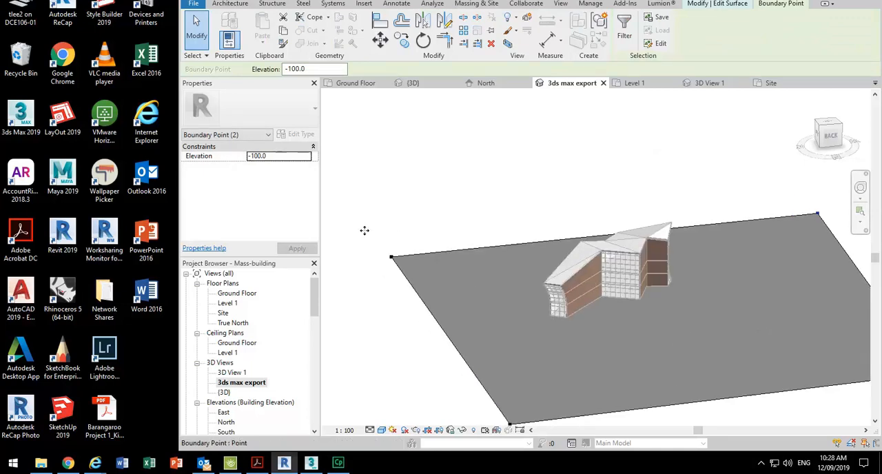
pyautogui.scroll(-3, 362, 228)
pyautogui.rightClick(347, 182)
pyautogui.click(372, 188)
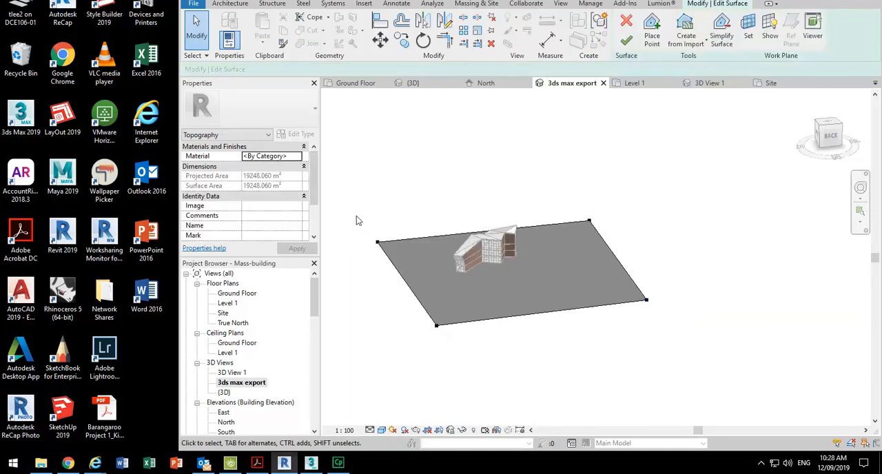
pyautogui.click(626, 42)
# - Save the Mass-building project with the enlarged ground surface
pyautogui.scroll(2, 512, 287)
pyautogui.moveTo(512, 286); pyautogui.dragTo(562, 318, button='middle')
pyautogui.scroll(1, 530, 299)
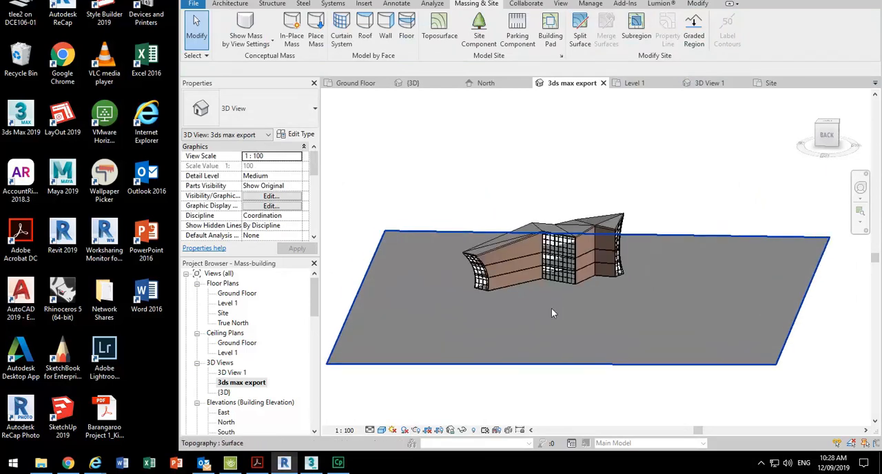
pyautogui.click(216, 9)
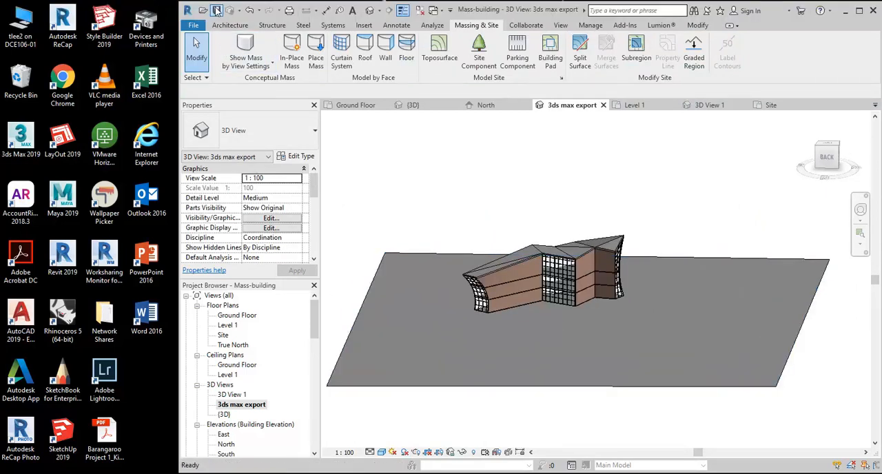
# - Export the 3ds max export view as FBX, overwriting the existing Mass-building-3DView-3dsmaxexport file in the Spatial Modelling folder
pyautogui.click(195, 26)
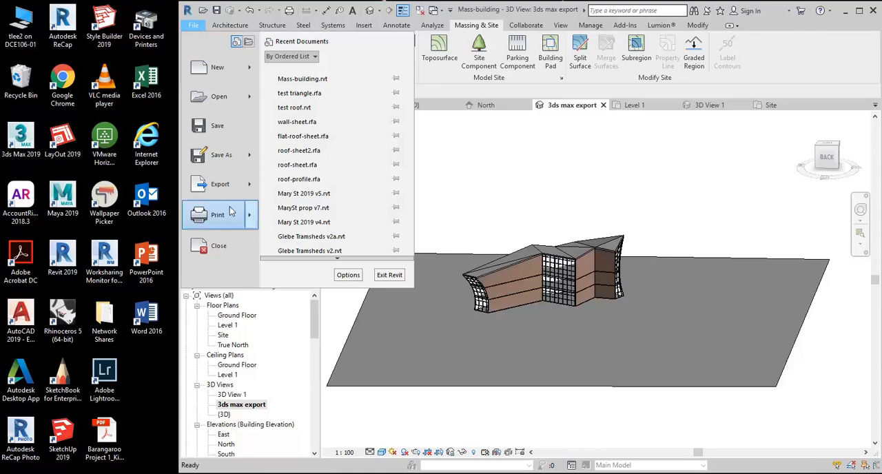
pyautogui.moveTo(232, 191)
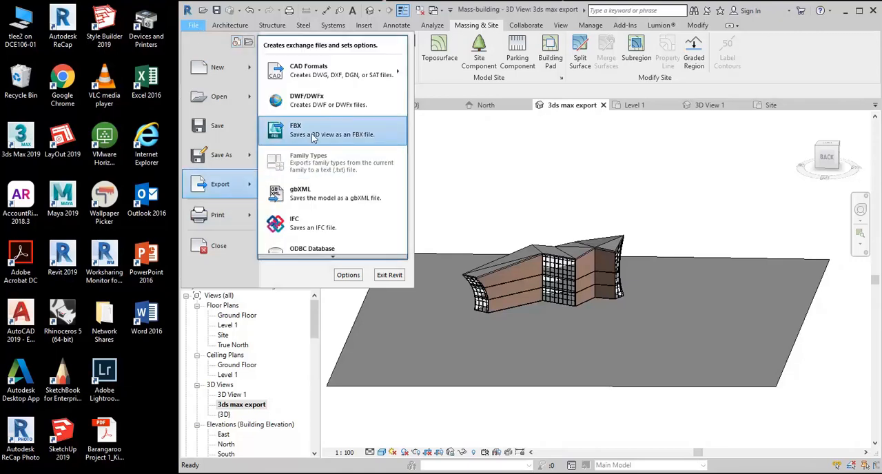
pyautogui.click(312, 134)
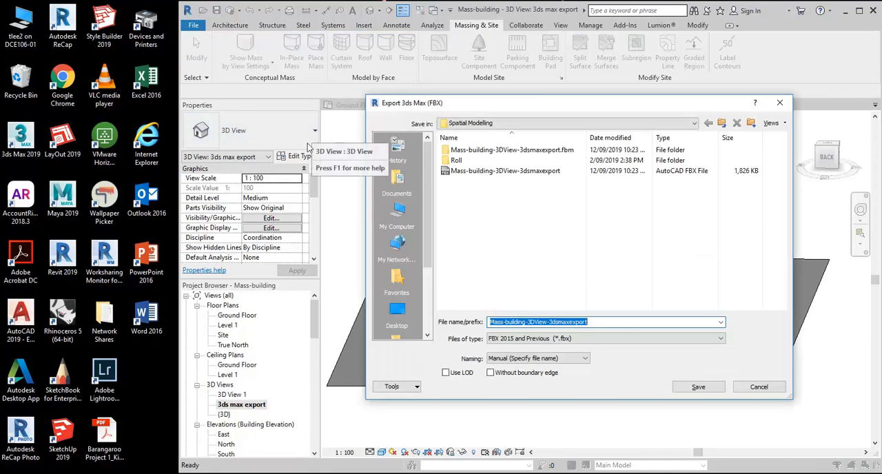
pyautogui.click(700, 388)
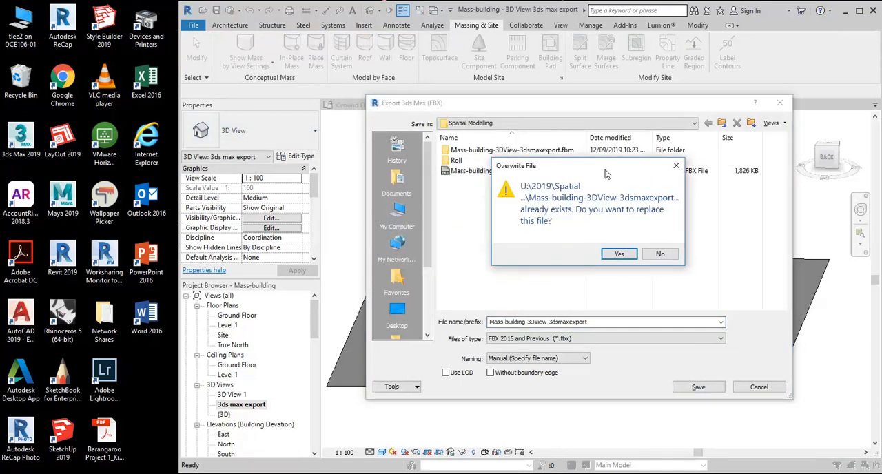
pyautogui.click(626, 256)
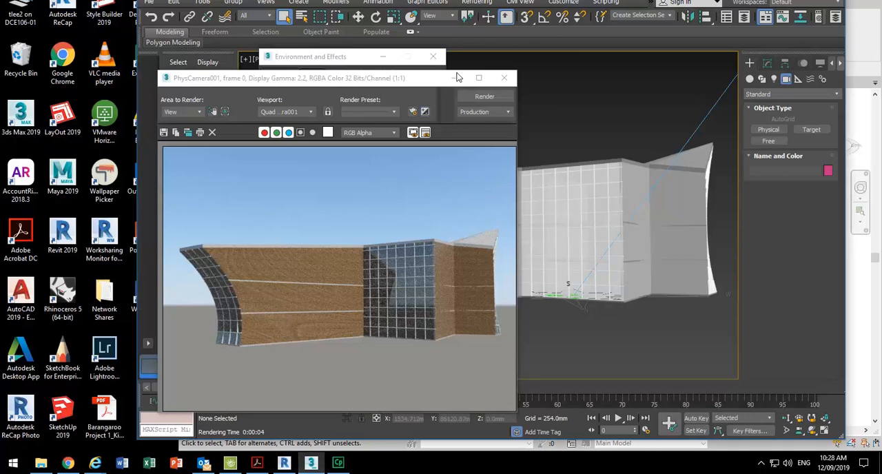
# - Switch to 3ds Max, close the render and environment windows, and reload the linked Mass-building-3DView-3dsmaxexport.fbx with its current link settings
pyautogui.click(504, 77)
pyautogui.click(434, 57)
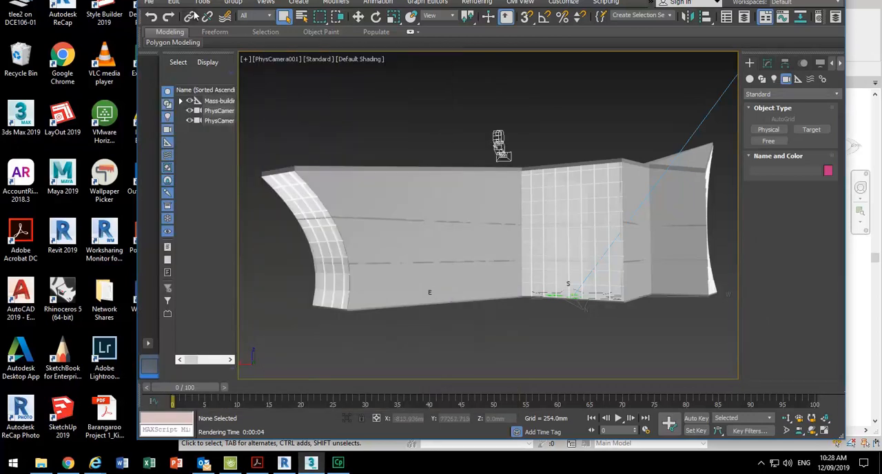
pyautogui.click(149, 5)
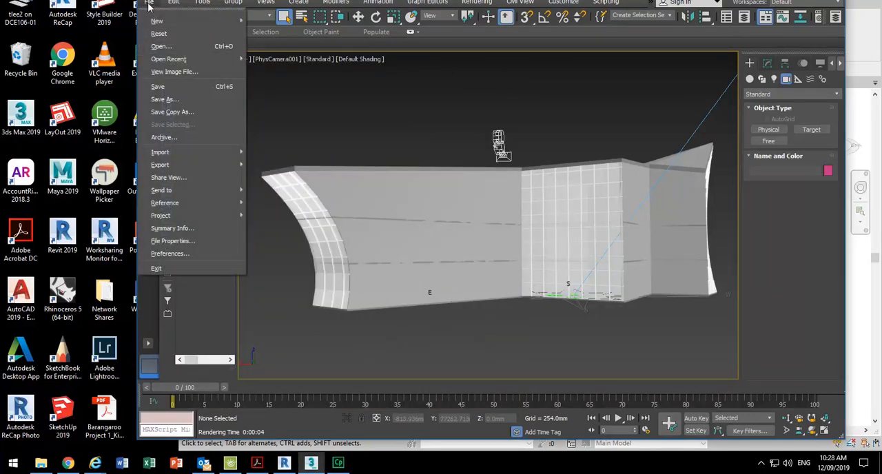
pyautogui.moveTo(166, 192)
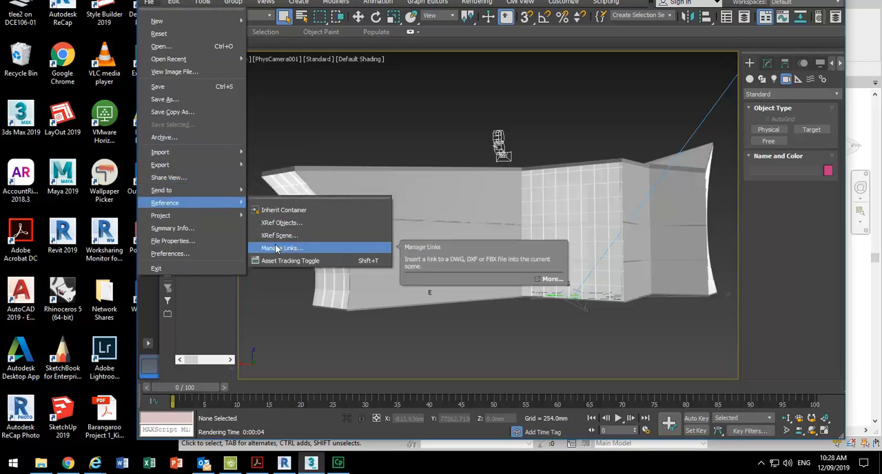
pyautogui.click(277, 248)
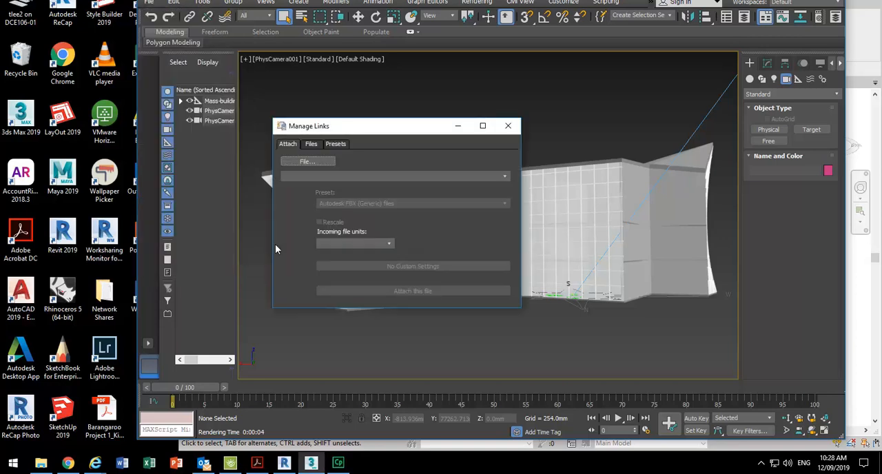
pyautogui.click(311, 145)
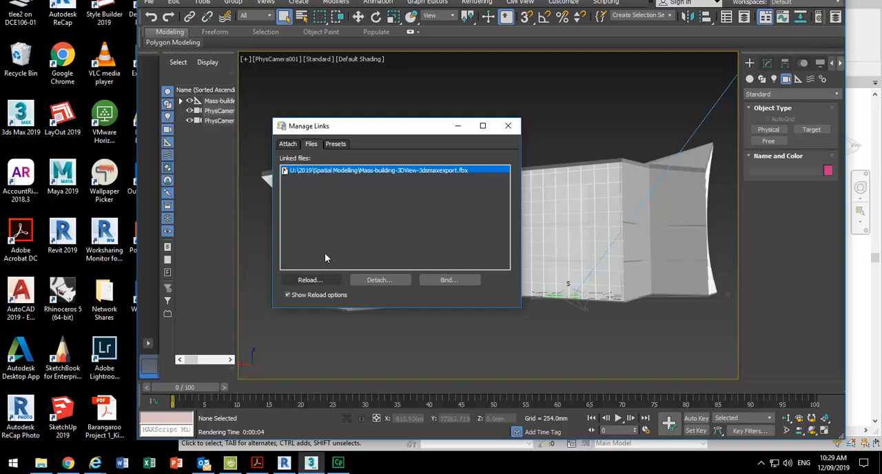
pyautogui.click(310, 281)
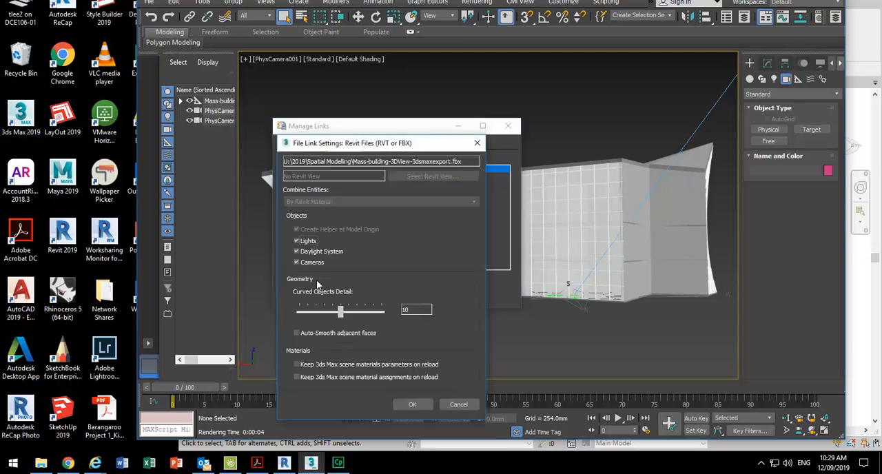
pyautogui.click(409, 404)
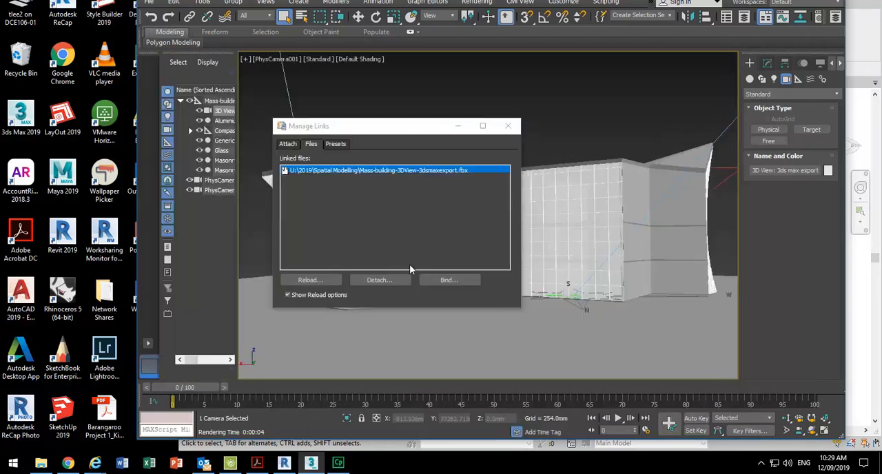
pyautogui.click(515, 124)
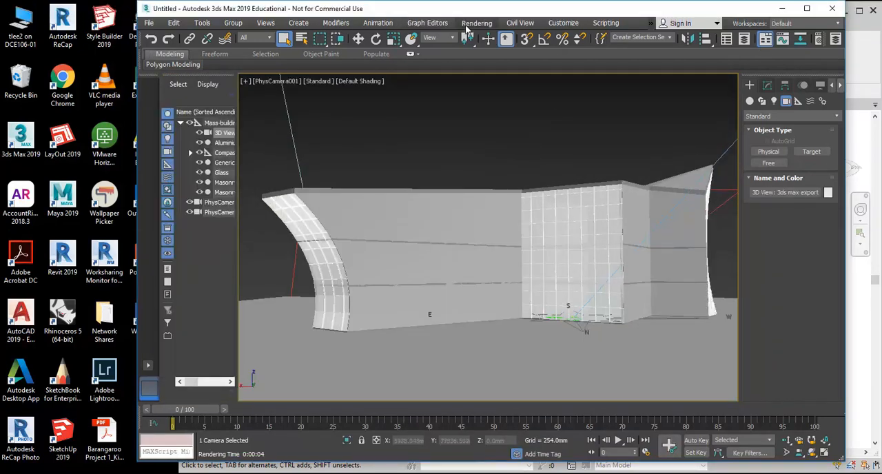
# - Render the PhysCamera001 view with the reloaded building and ground surface
pyautogui.click(477, 2)
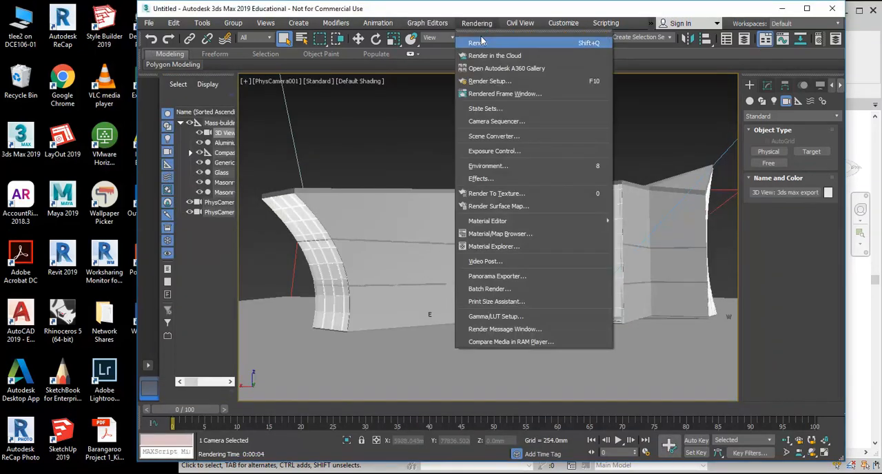
pyautogui.click(478, 19)
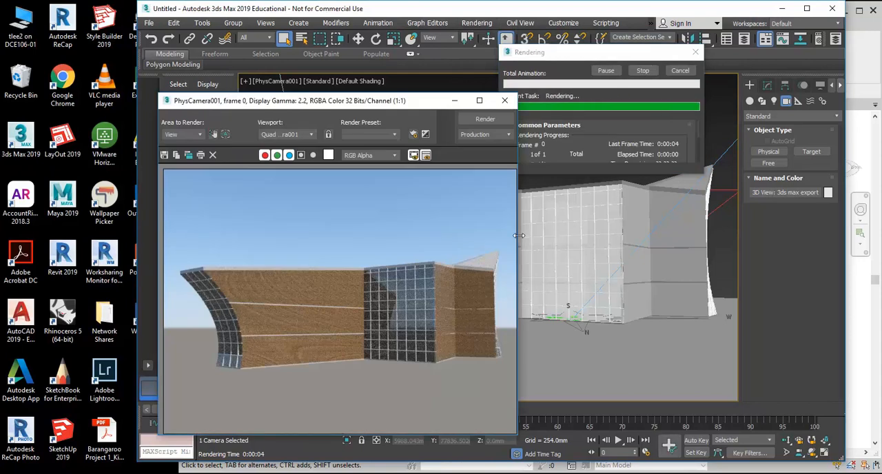